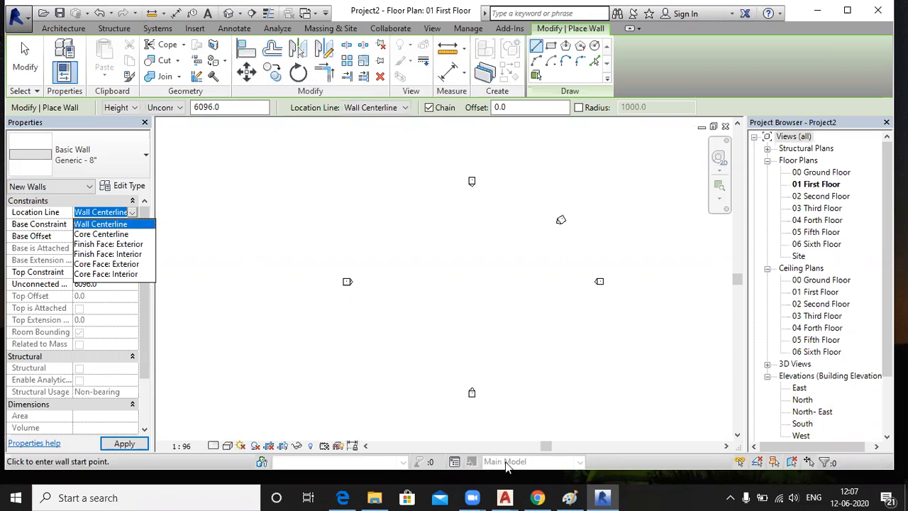
Step: Switch to Paint and draw two parallel thick horizontal lines in the empty area beside the Diameter text
left_click(580, 496)
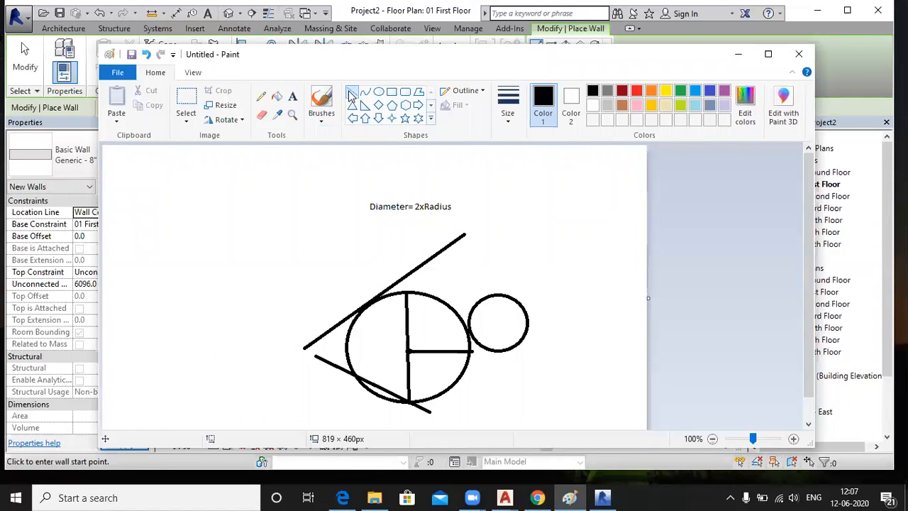
left_click_drag(170, 196, 286, 195)
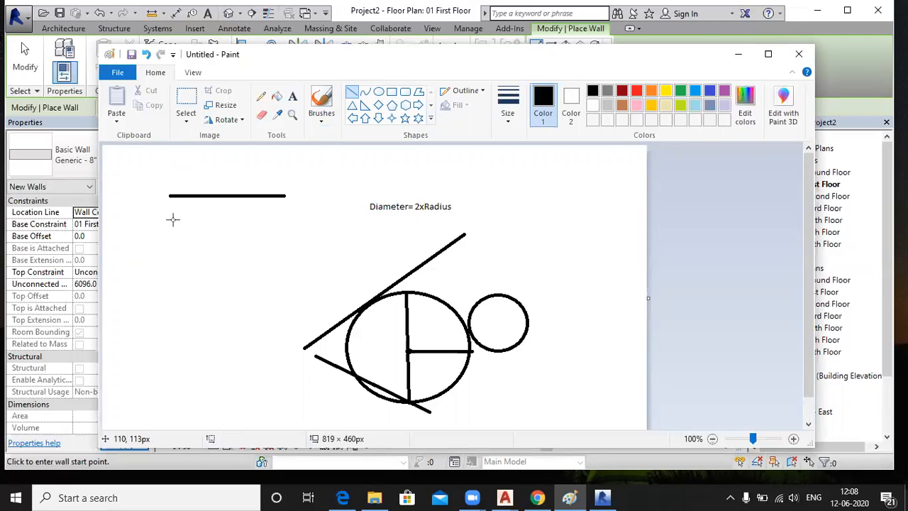
left_click_drag(166, 212, 279, 211)
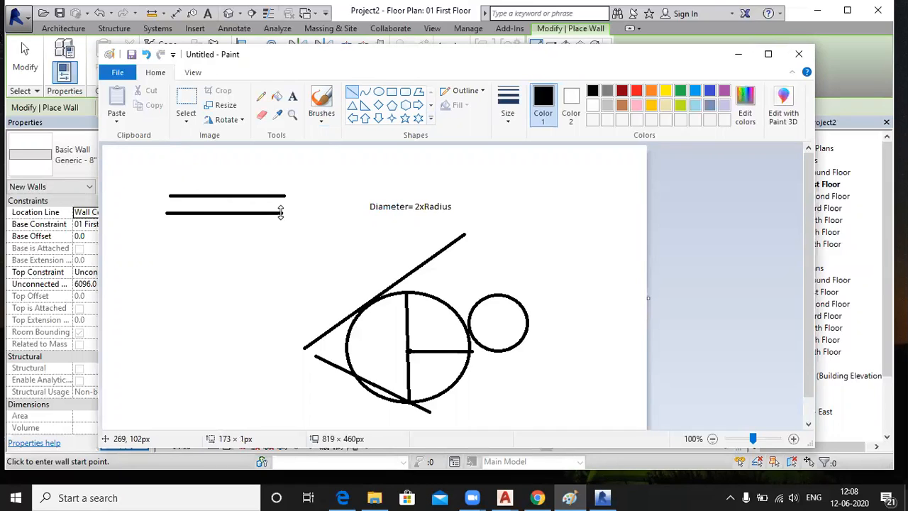
left_click(258, 246)
Step: Pencil a thin horizontal line above and below the thick pair, and a short vertical line joining the upper two
left_click(261, 96)
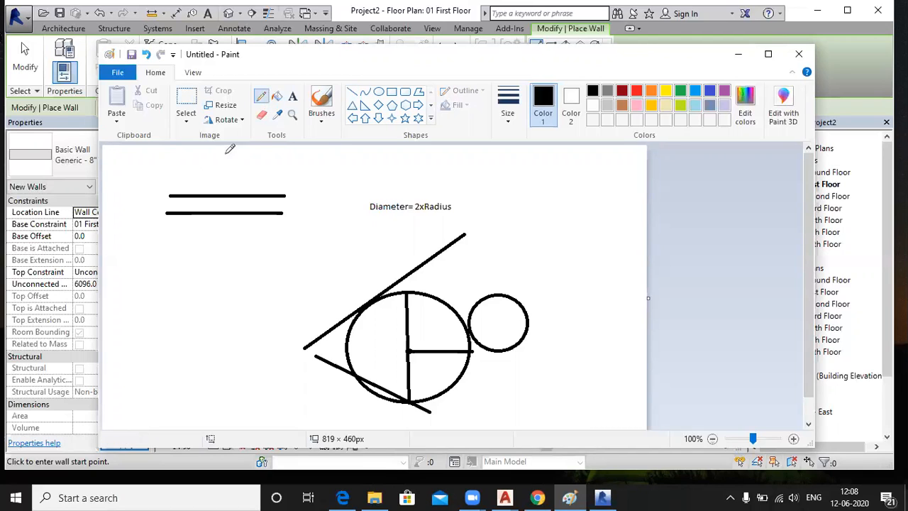
left_click_drag(162, 180, 296, 177)
left_click_drag(155, 232, 290, 232)
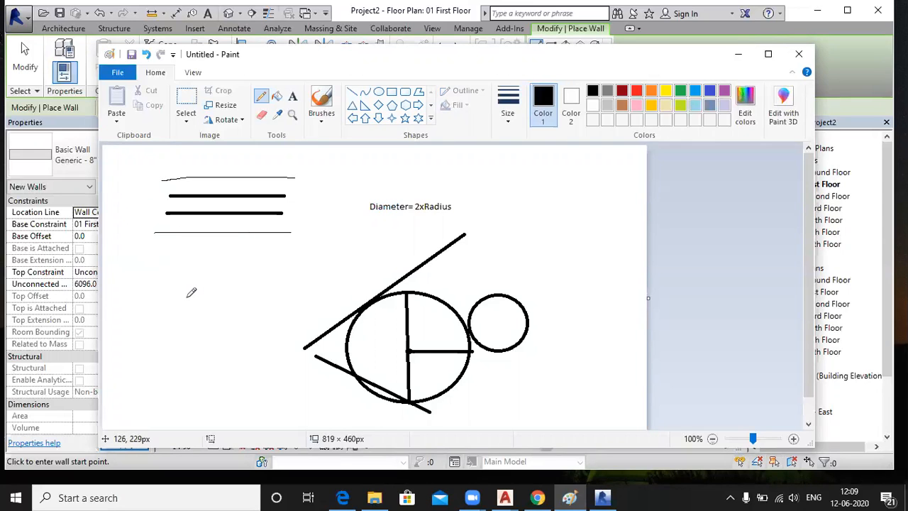
left_click_drag(243, 194, 243, 180)
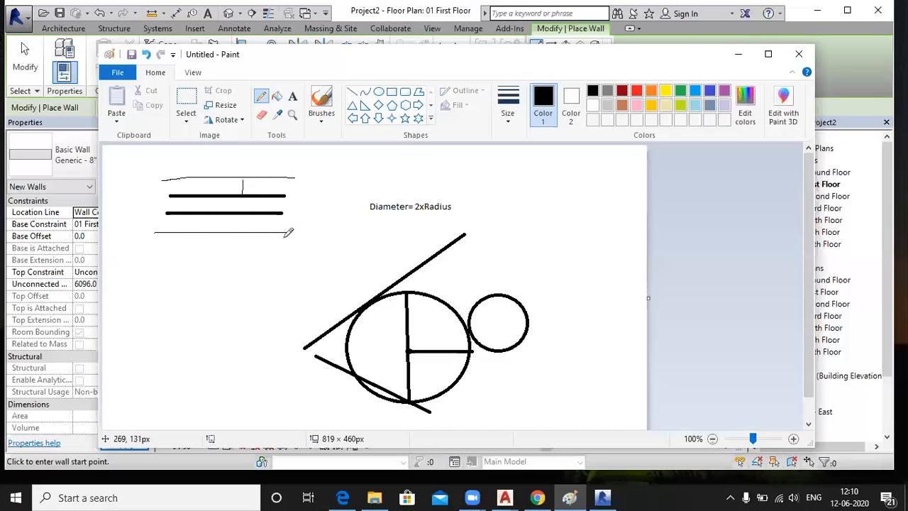
Step: Handwrite an I below the wall sketch and an E above it to mark the interior and exterior sides
left_click_drag(216, 254, 229, 250)
mouse_move(223, 252)
left_mouse_down()
mouse_move(224, 262)
mouse_move(238, 262)
left_mouse_up()
mouse_move(241, 161)
left_mouse_down()
mouse_move(255, 151)
mouse_move(243, 160)
mouse_move(244, 146)
left_mouse_up()
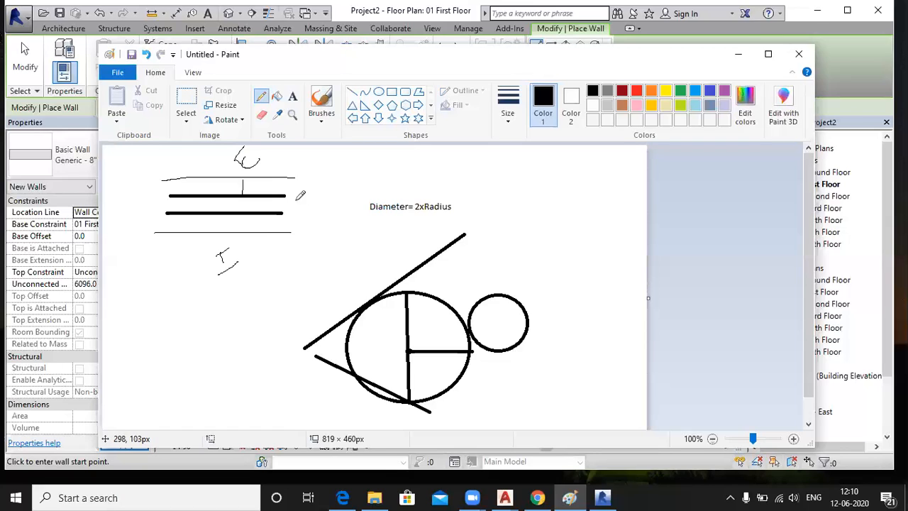
Step: Extend the upper thin line, sketch a vertical thickness marker beside the wall, and draw freehand location lines along its core
left_click_drag(289, 177, 331, 178)
left_click_drag(137, 210, 307, 209)
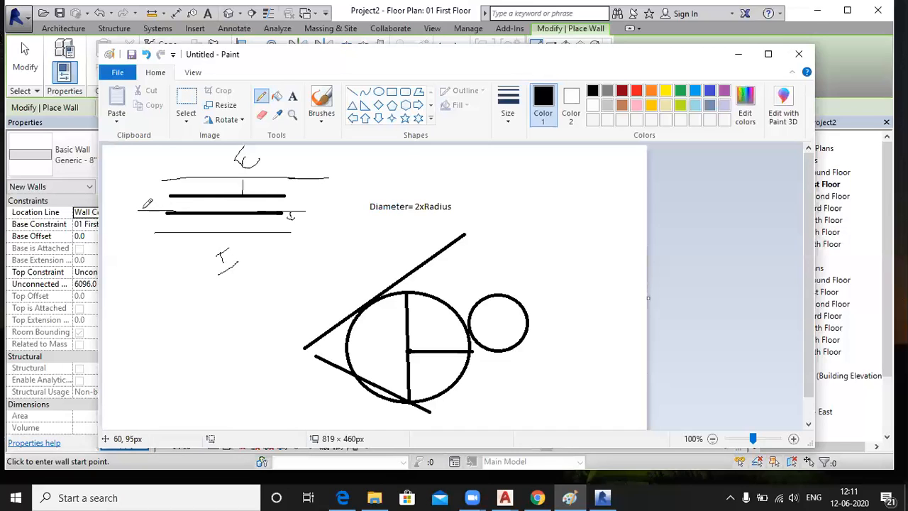
mouse_move(327, 176)
left_mouse_down()
mouse_move(323, 239)
mouse_move(334, 240)
left_mouse_up()
left_click_drag(324, 179, 338, 181)
left_click_drag(168, 209, 305, 209)
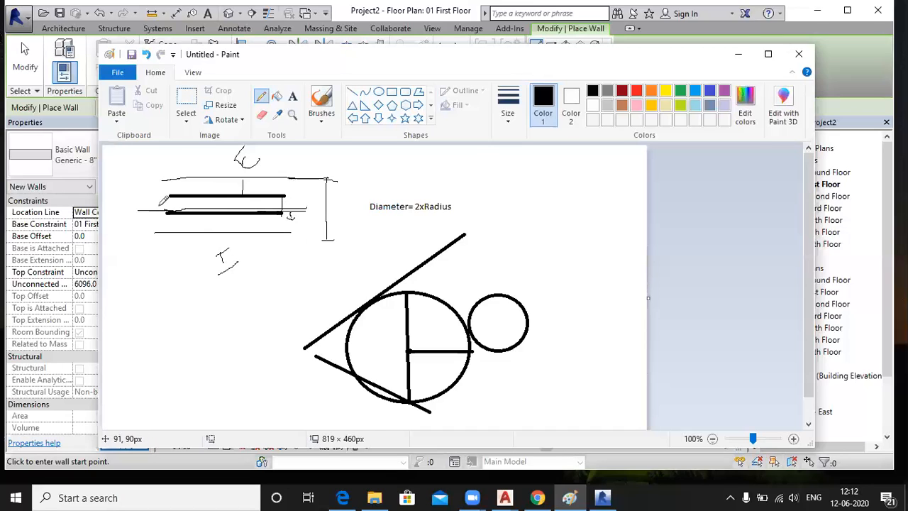
left_click_drag(145, 205, 344, 201)
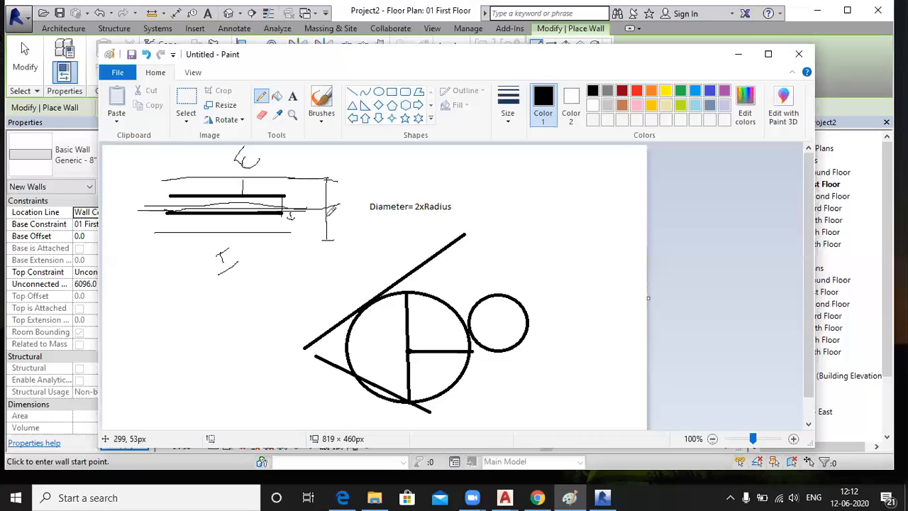
Step: Return to Revit and duplicate the Generic - 8" wall type under the name "wall 230"
left_click(741, 54)
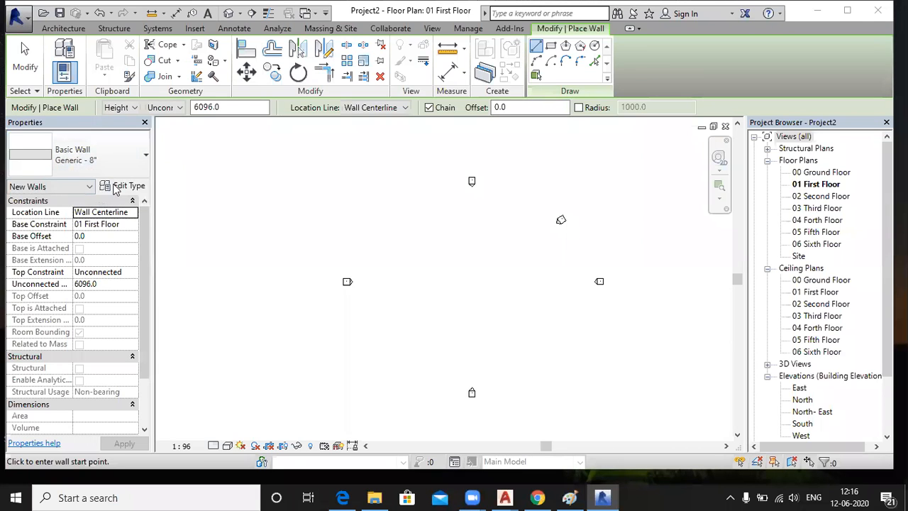
left_click(117, 186)
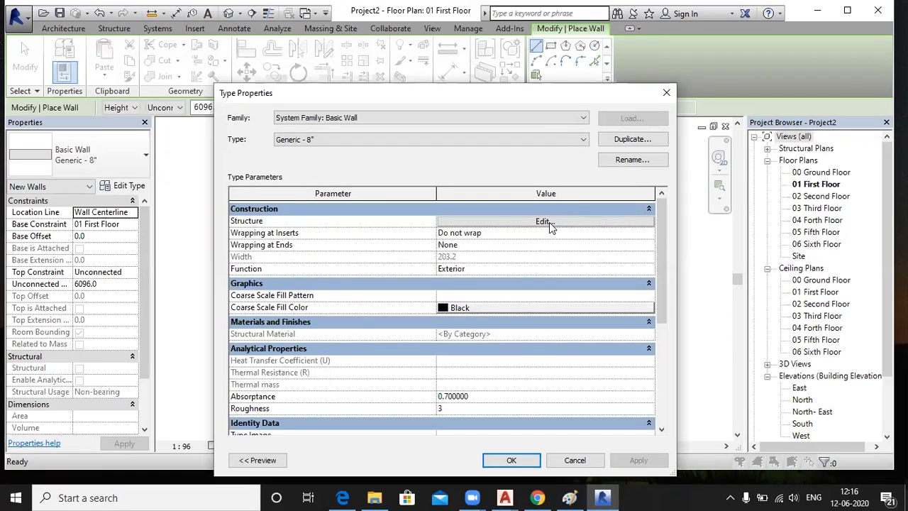
left_click(633, 139)
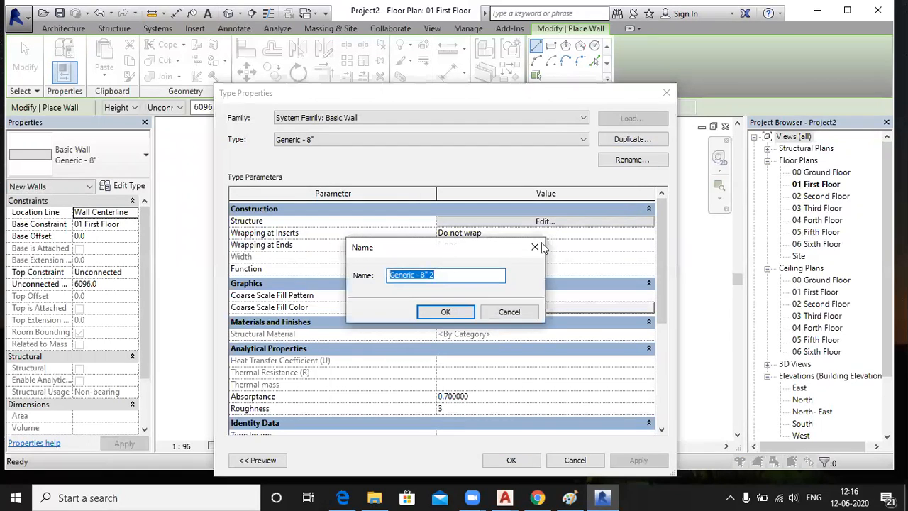
left_click(436, 276)
left_click_drag(437, 276, 383, 276)
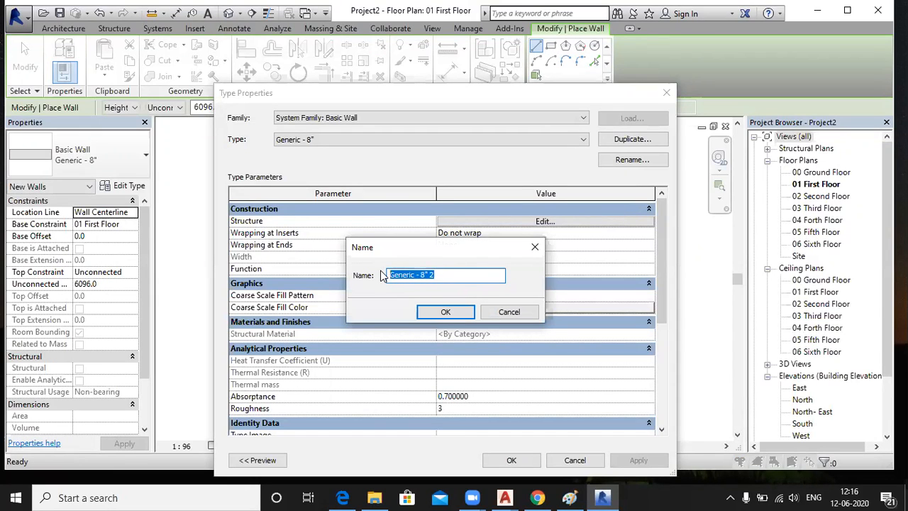
type("wall 23")
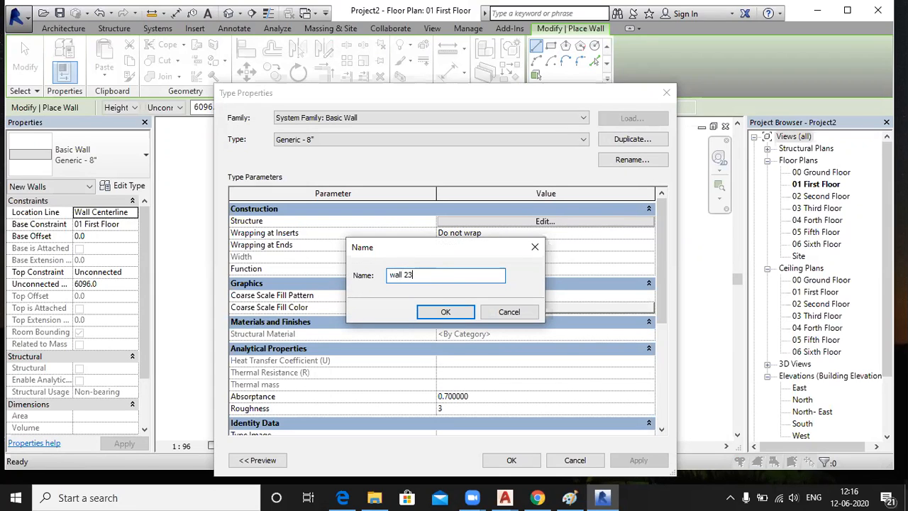
type("0")
left_click(428, 313)
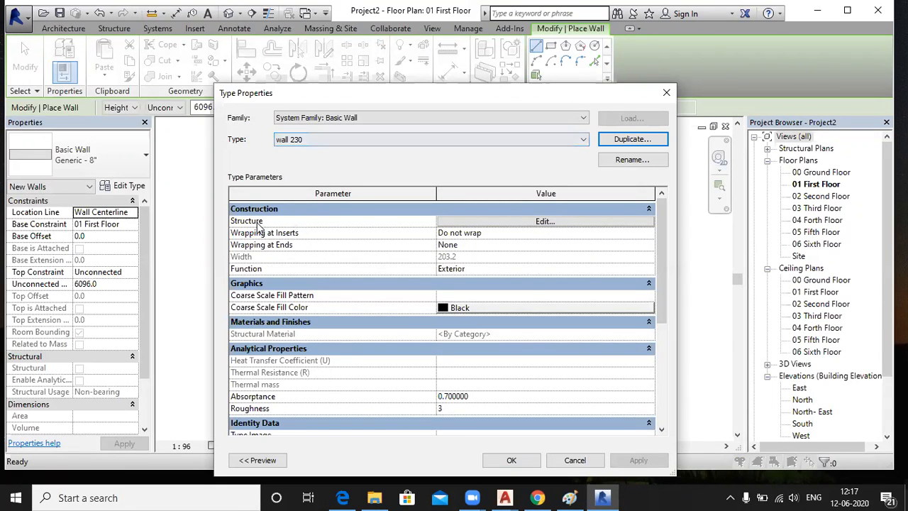
Step: Open the layer structure of wall 230 and set the Structure [1] layer's thickness to 200
left_click(543, 221)
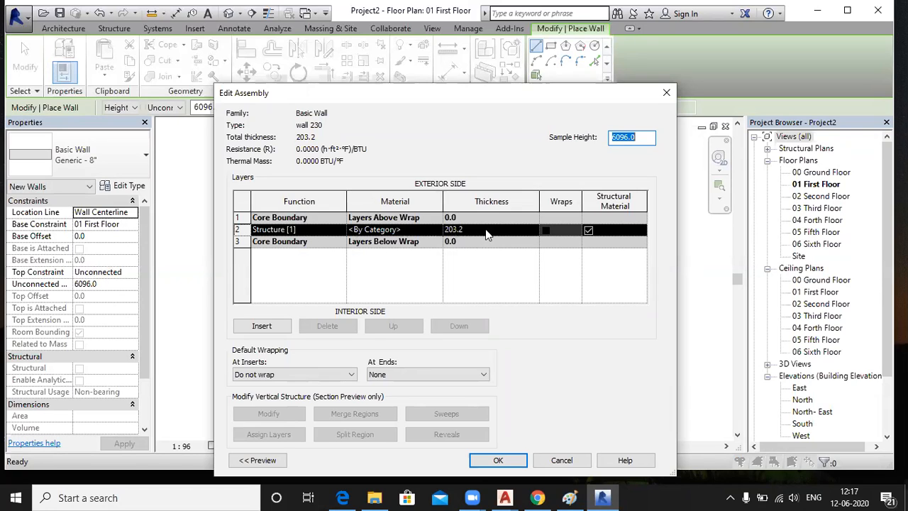
left_click(475, 231)
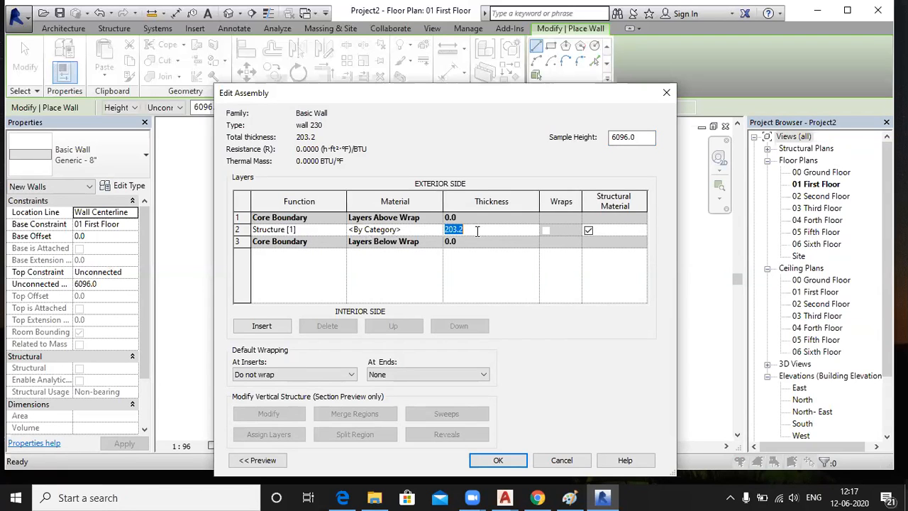
left_click_drag(471, 230, 431, 229)
type("200")
left_click(399, 288)
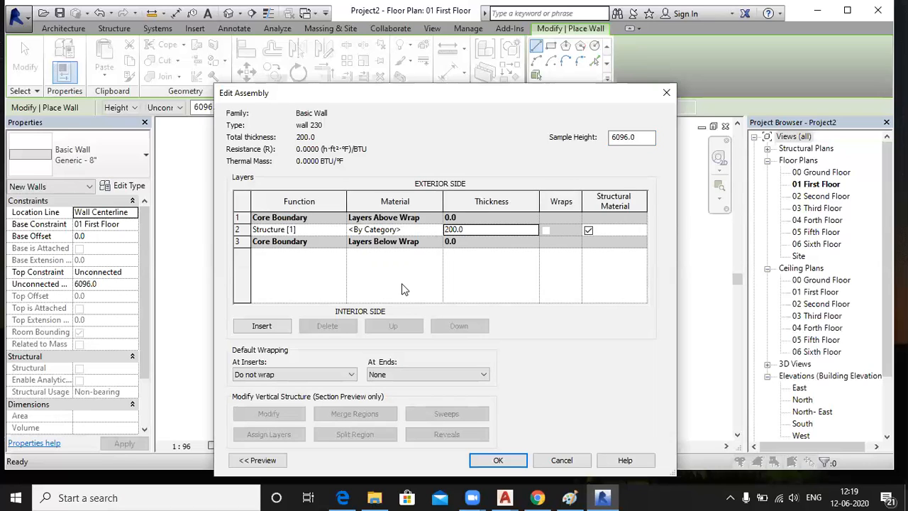
Step: Set the Structure [1] layer's thickness to 150
left_click(474, 229)
left_click(460, 230)
left_click_drag(460, 231, 438, 239)
type("150")
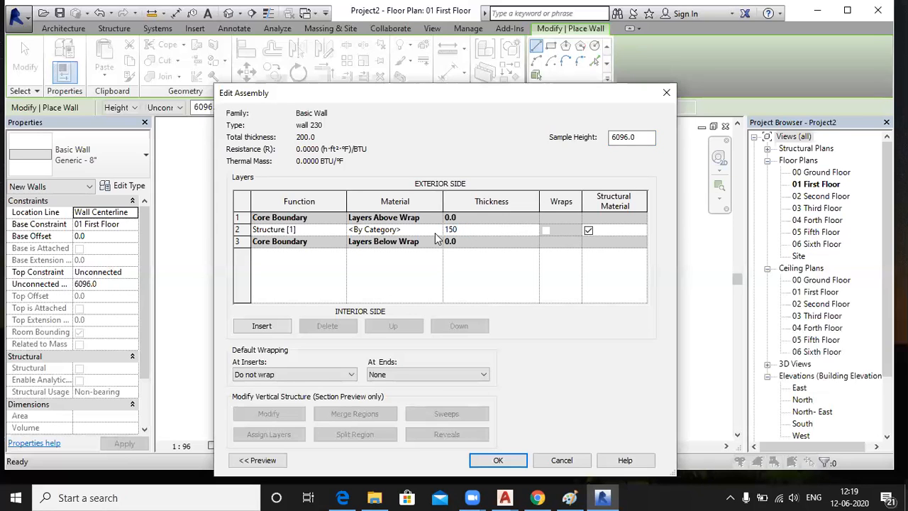
left_click(408, 266)
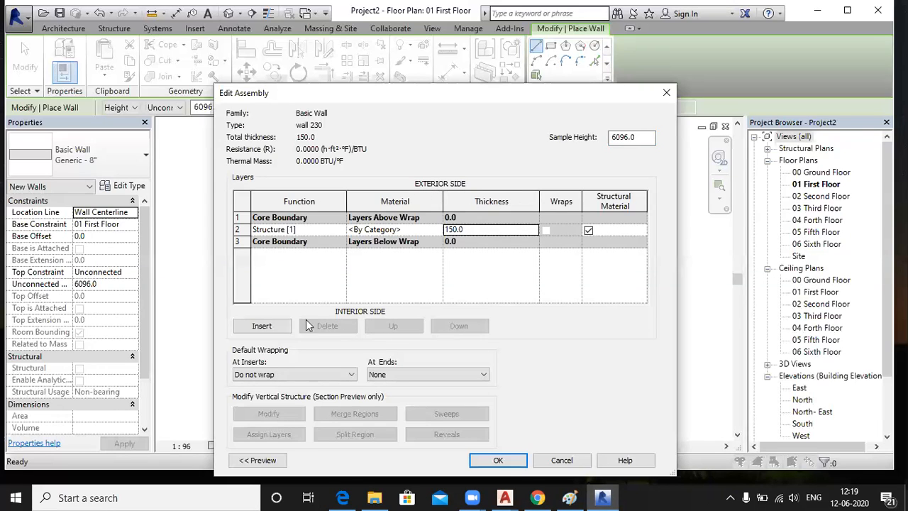
Step: Insert two new layers, placing one outside the exterior core boundary and the other outside the interior core boundary
left_click(262, 326)
left_click(262, 326)
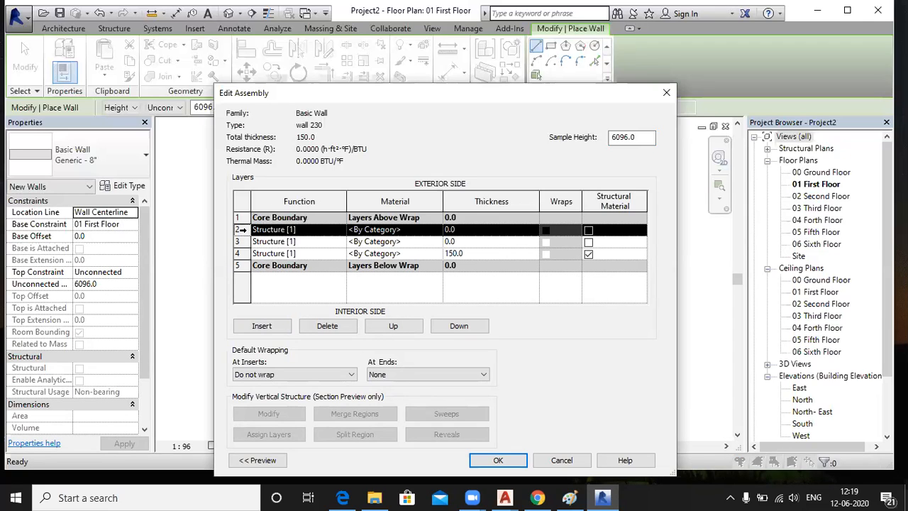
left_click(394, 328)
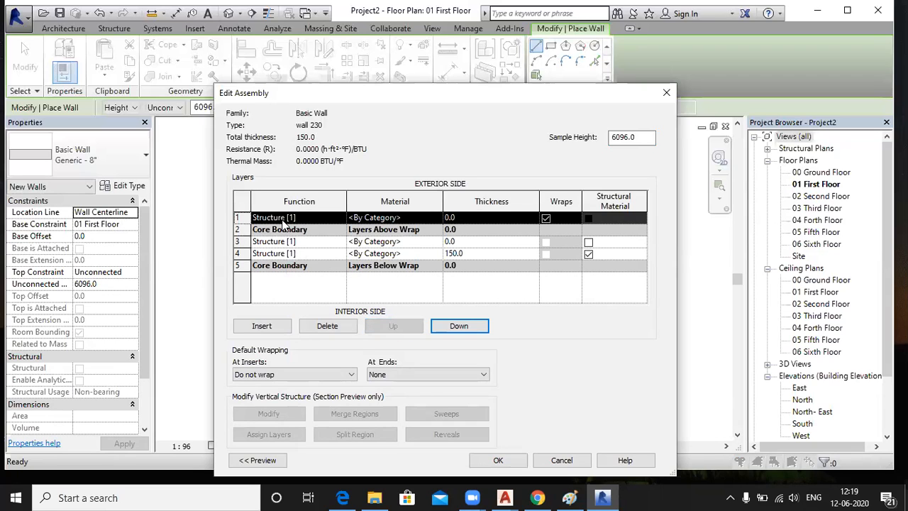
left_click(242, 241)
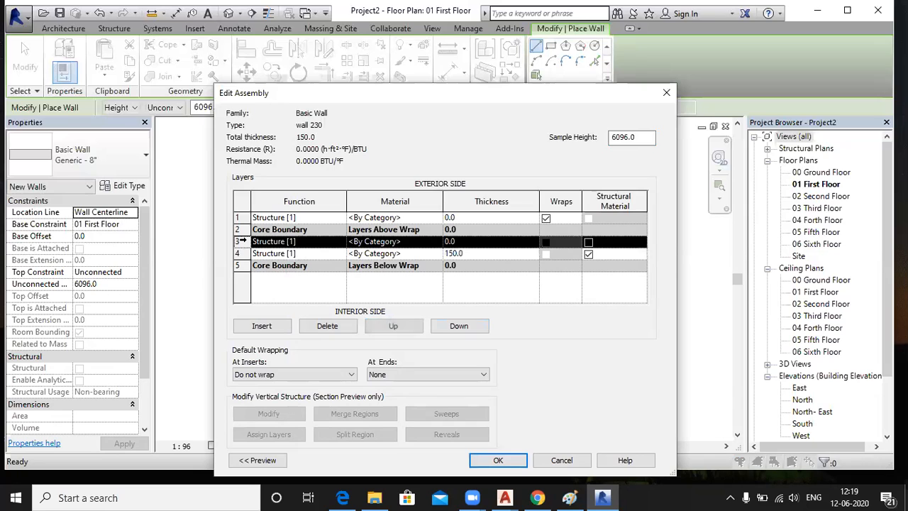
left_click(458, 326)
left_click(458, 326)
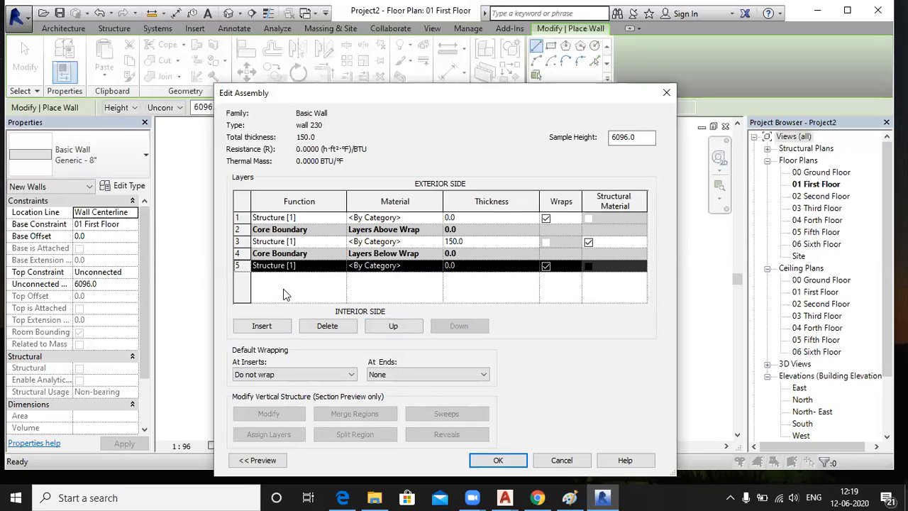
Step: Set the exterior layer's function to Finish 1 [4] and the interior layer's function to Finish 2 [5]
left_click(334, 218)
left_click(341, 217)
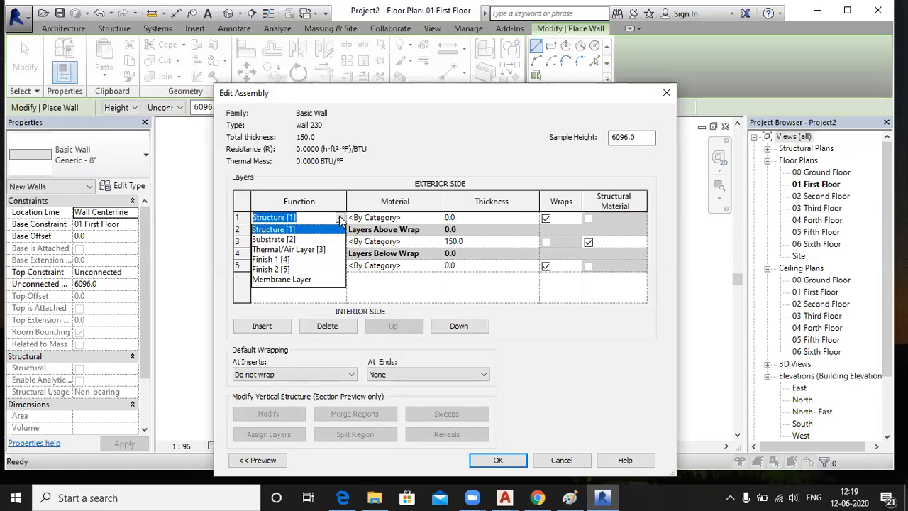
left_click(280, 260)
left_click(302, 265)
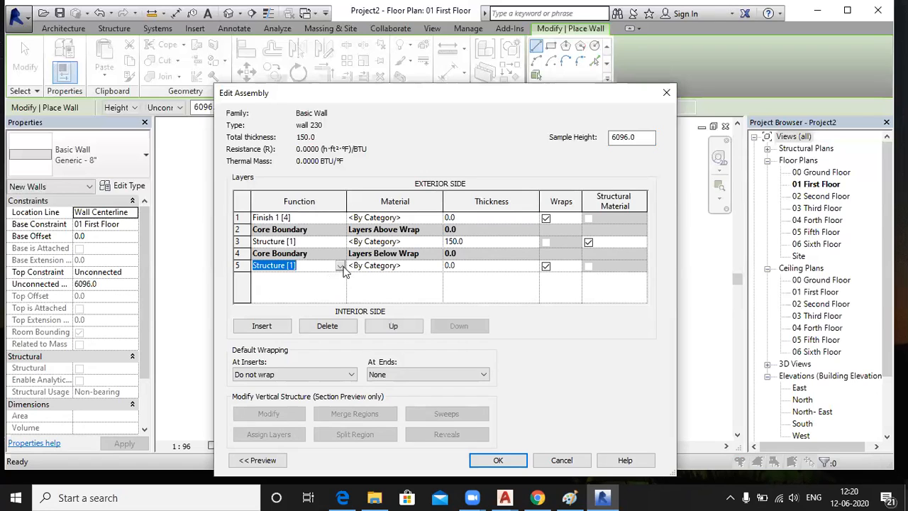
left_click(341, 266)
left_click(286, 319)
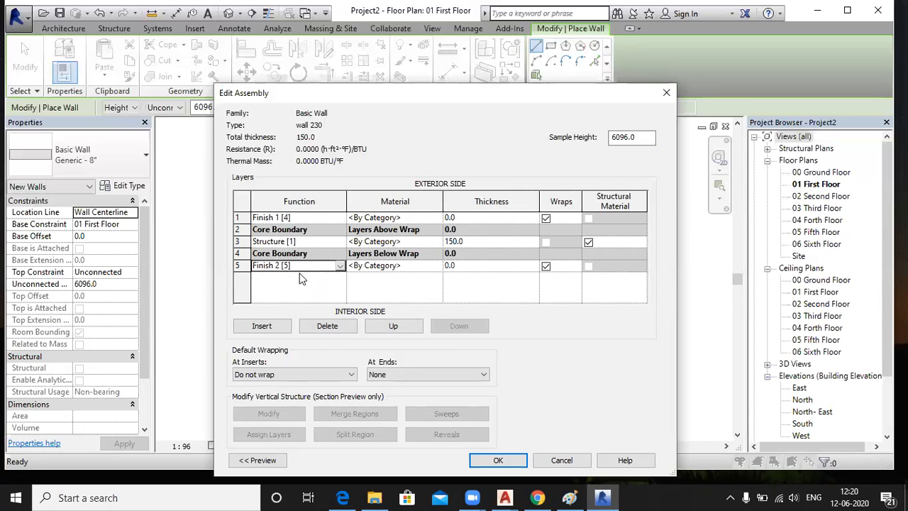
Step: Switch the interior layer's function to Finish 1 [4] and back to Finish 2 [5]
left_click(340, 266)
left_click(295, 308)
left_click(341, 266)
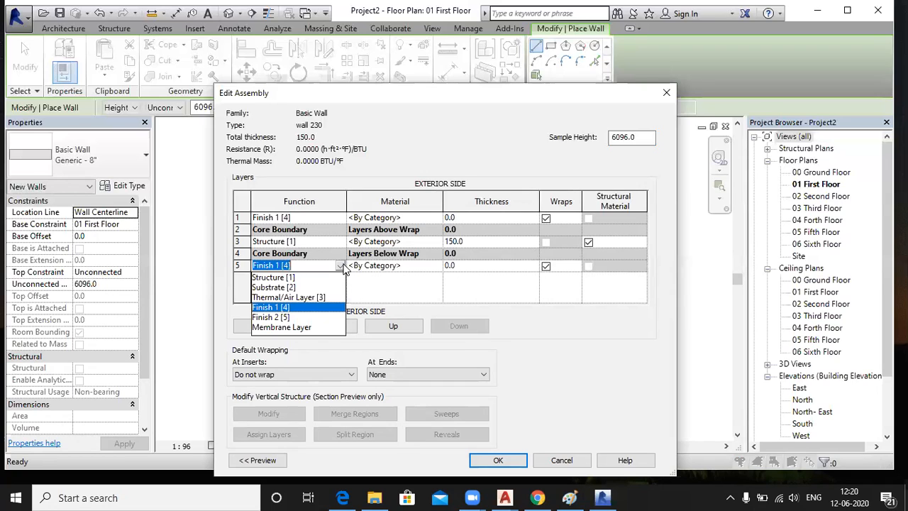
left_click(283, 318)
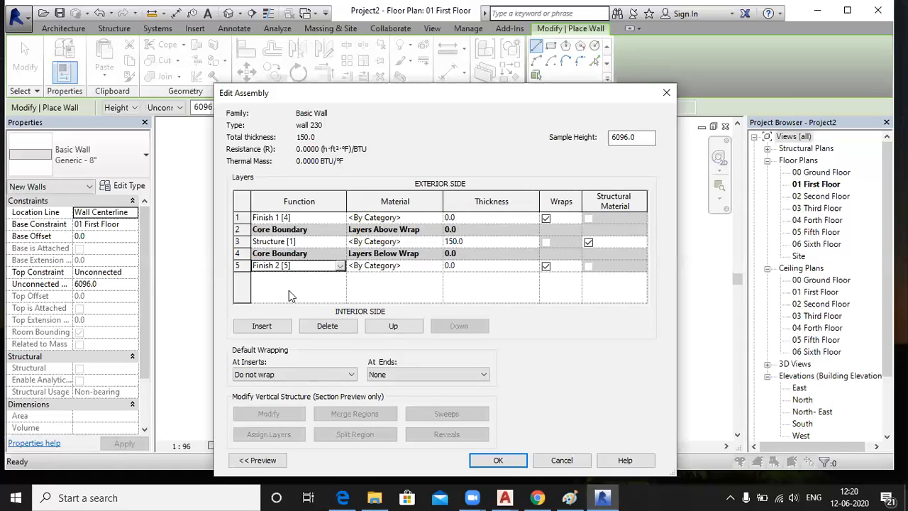
Step: Set the exterior Finish 1 layer's thickness to 12 and the interior Finish 2 layer's thickness to 60
left_click(460, 218)
left_click_drag(460, 218, 443, 220)
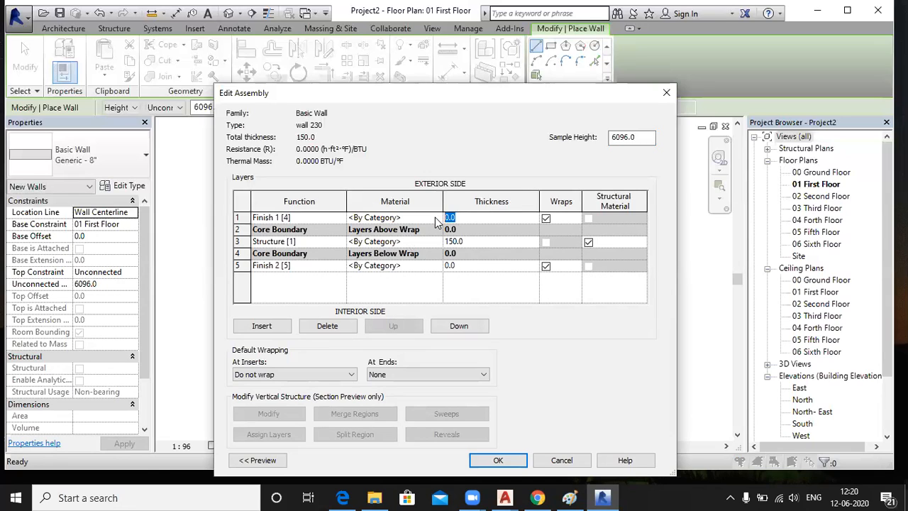
type("12")
left_click(460, 265)
left_click_drag(459, 265, 431, 259)
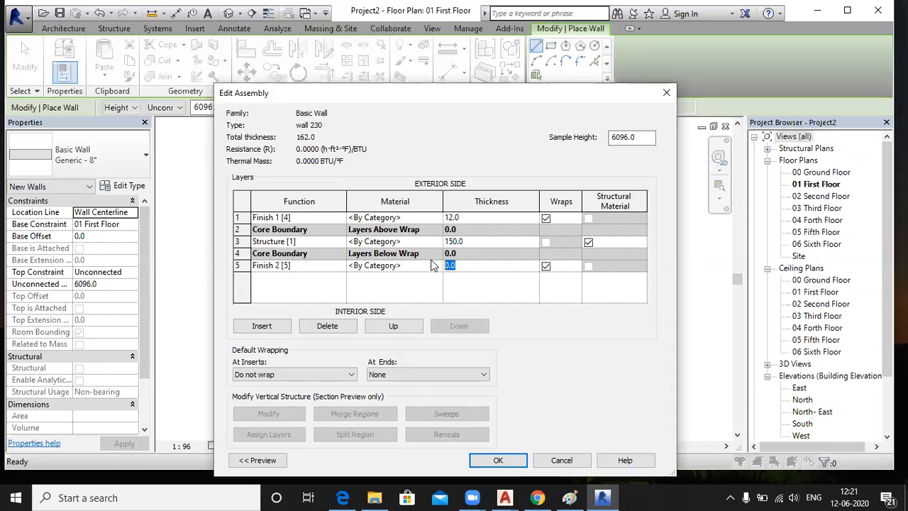
type("60")
Step: Set the exterior Finish 1 layer's thickness to 20
left_click(462, 217)
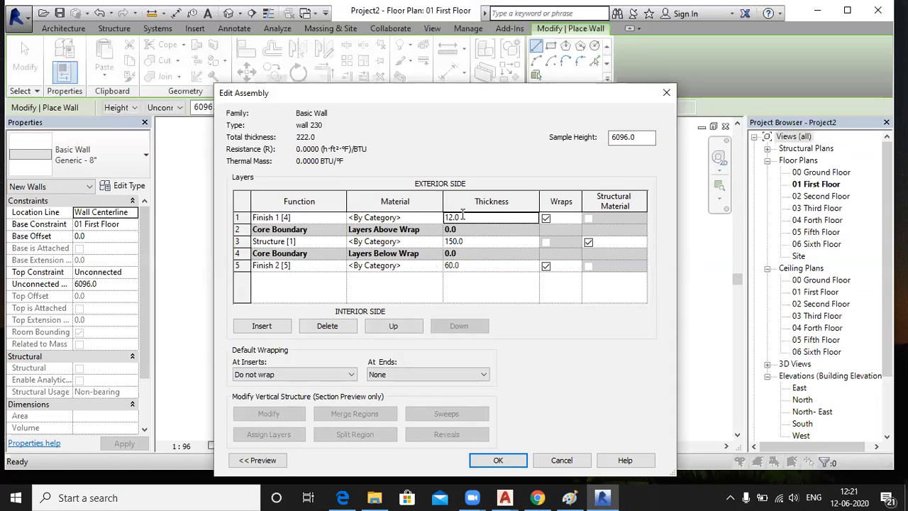
type("20")
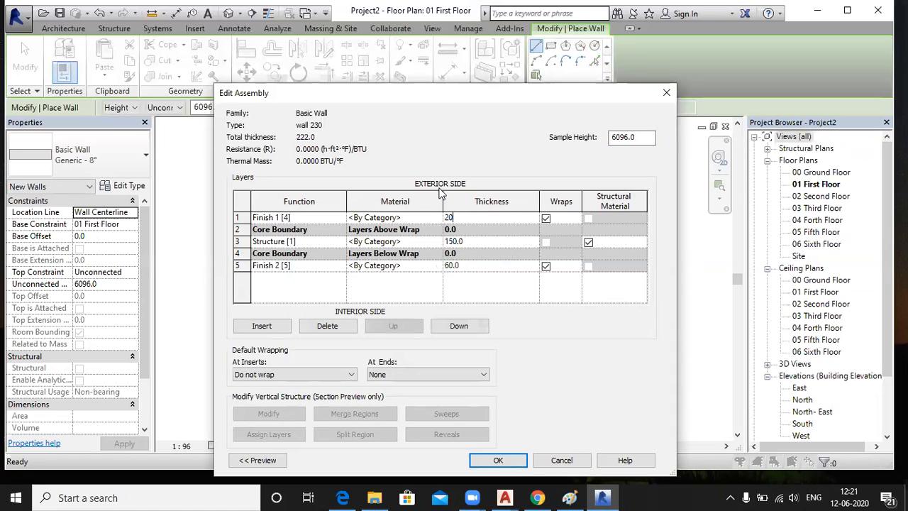
left_click(418, 300)
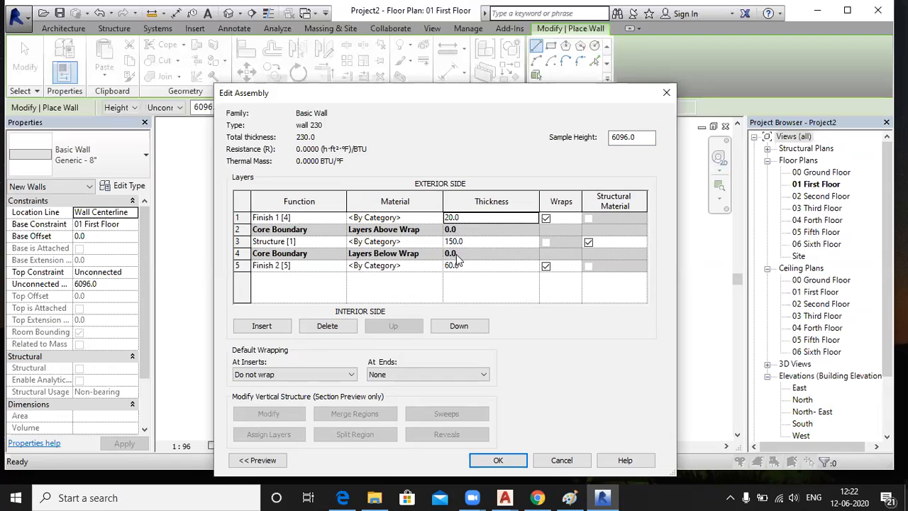
Step: Switch the exterior layer's function to Membrane Layer and back to Finish 1 [4]
left_click(328, 220)
left_click(341, 220)
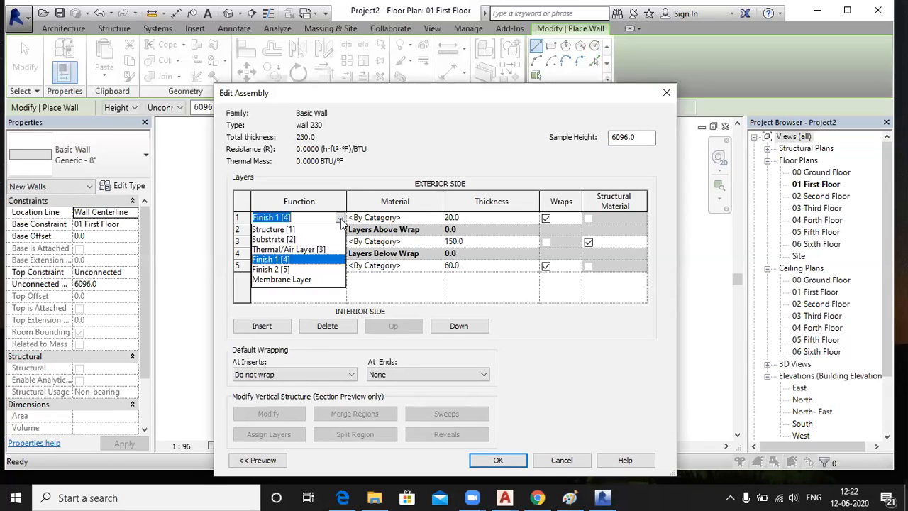
left_click(300, 279)
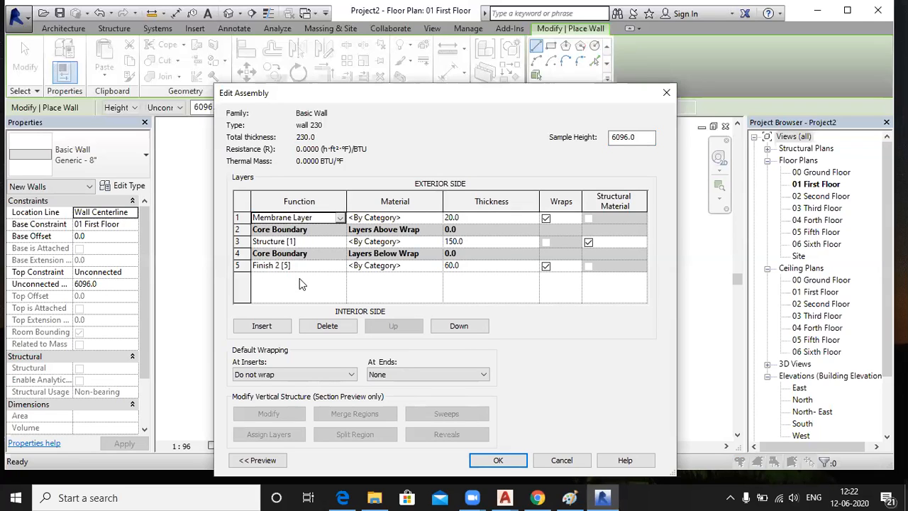
left_click(340, 218)
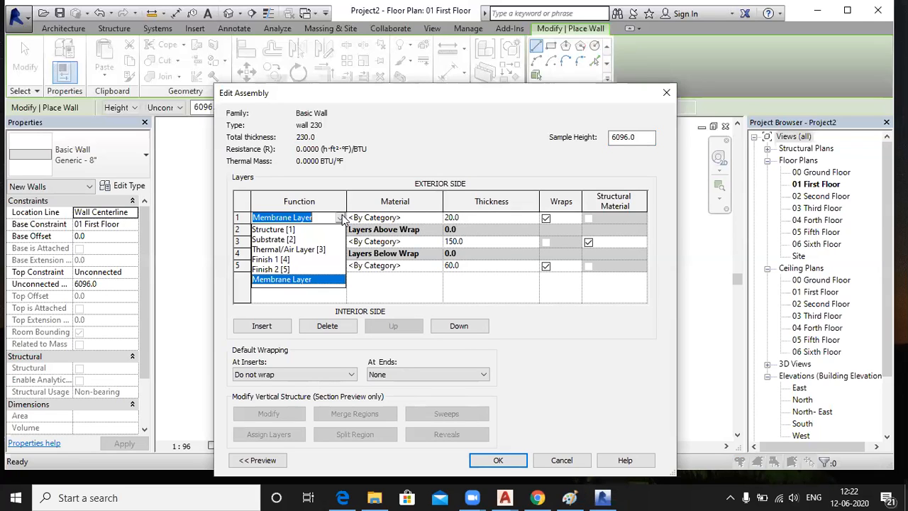
left_click(284, 259)
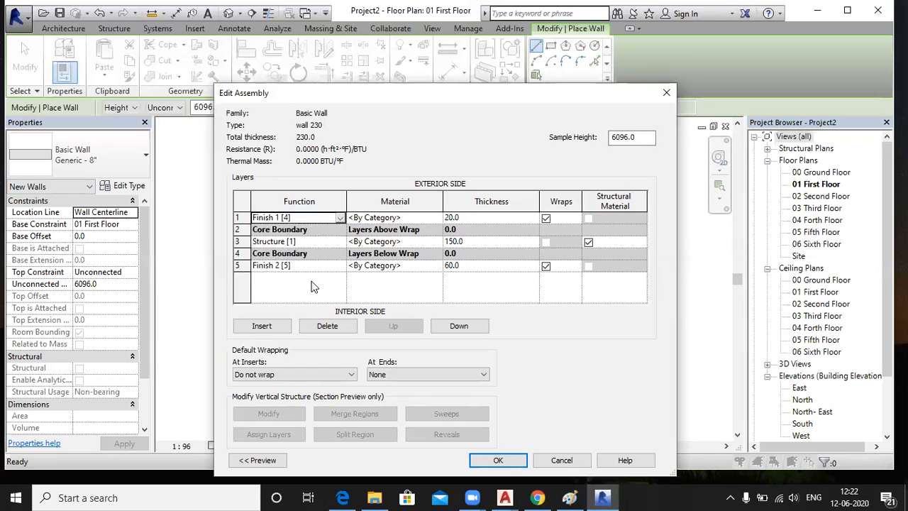
Step: Assign the Brick, Common material to the Structure [1] core layer
left_click(429, 242)
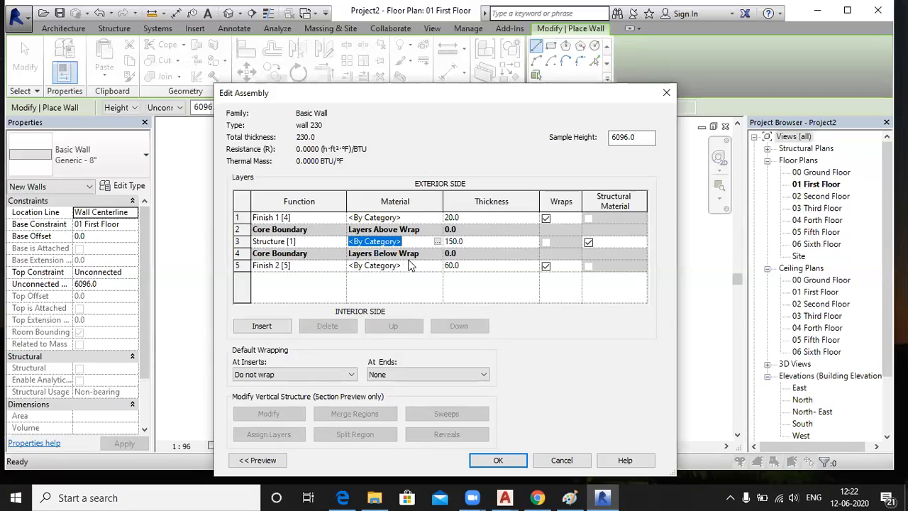
left_click(437, 242)
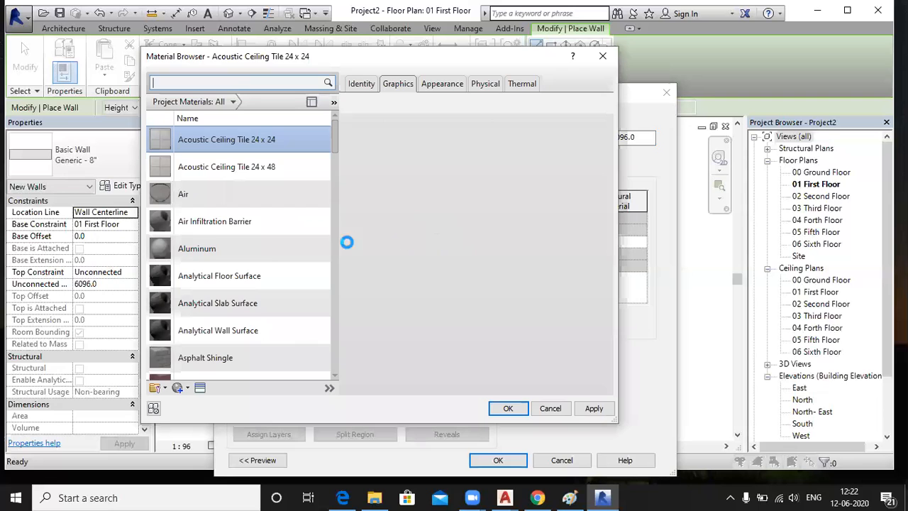
scroll(219, 348, "down", 1)
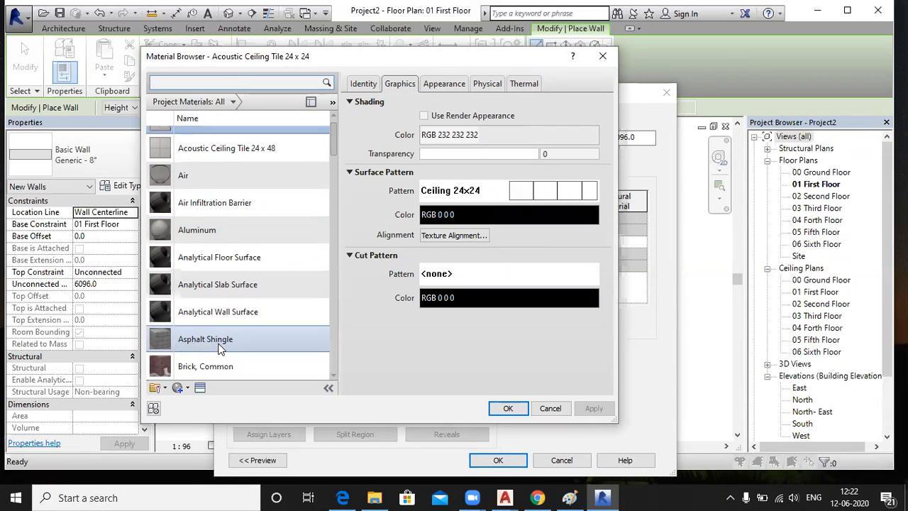
scroll(220, 348, "down", 3)
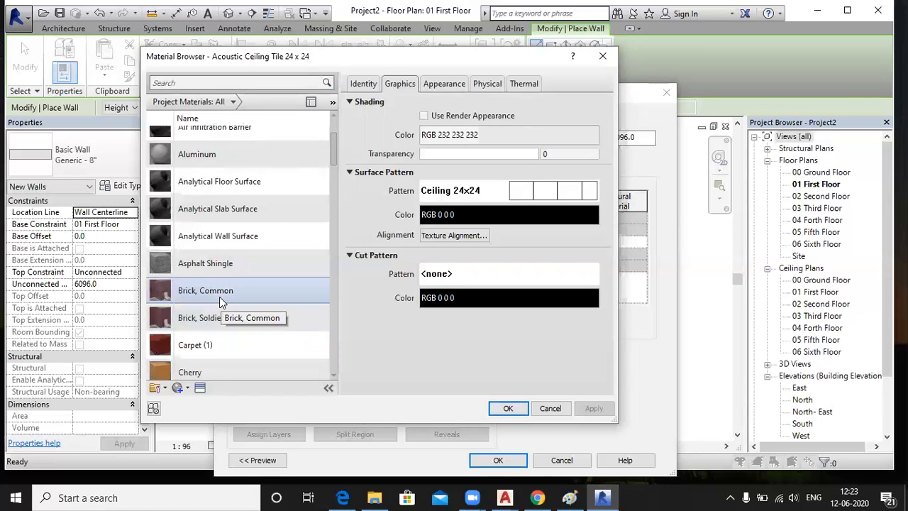
left_click(219, 297)
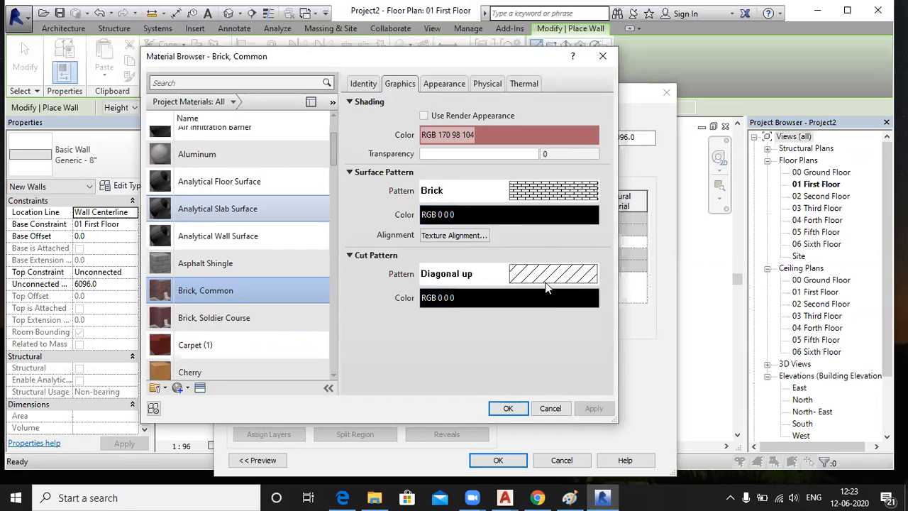
left_click(519, 410)
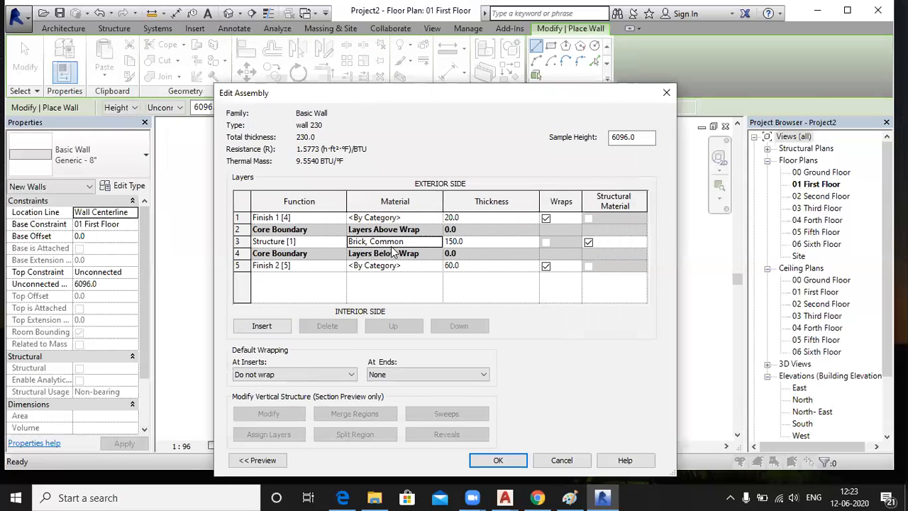
Step: Assign the Default Mass Exterior Wall material to the exterior Finish 1 [4] layer
left_click(406, 219)
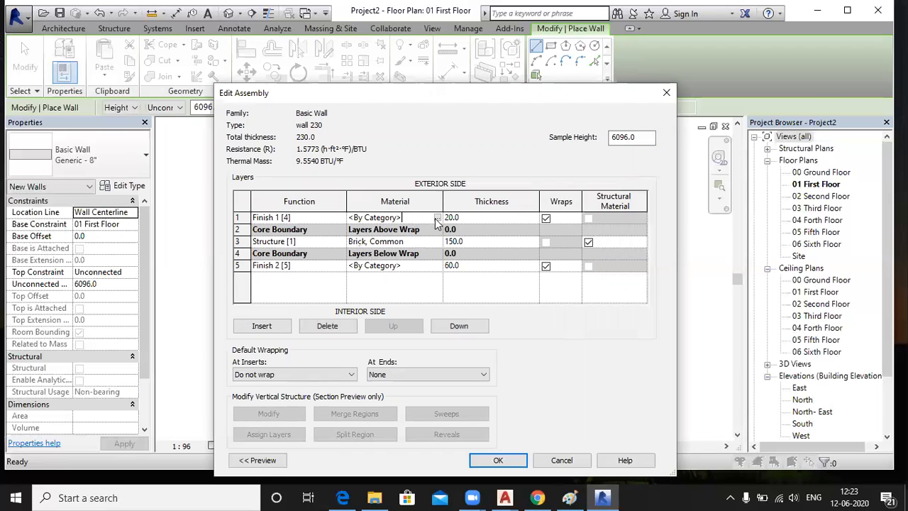
left_click(437, 219)
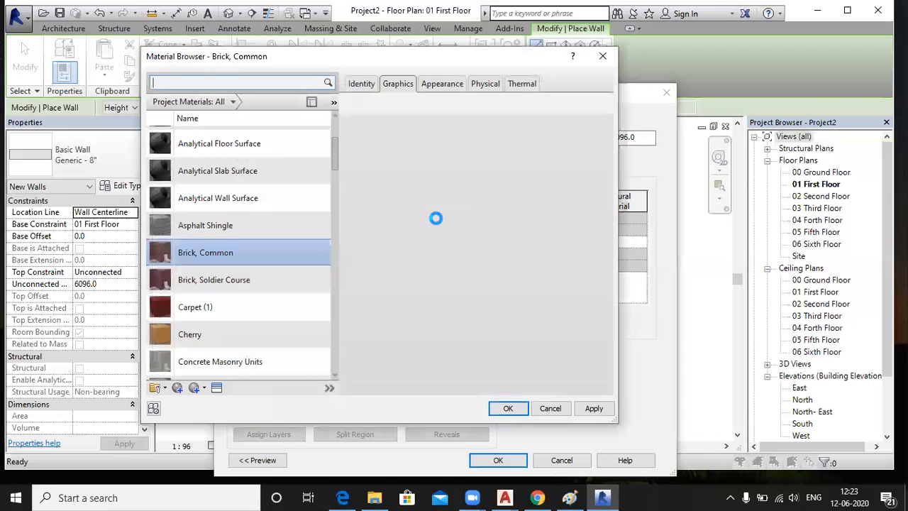
scroll(236, 220, "down", 4)
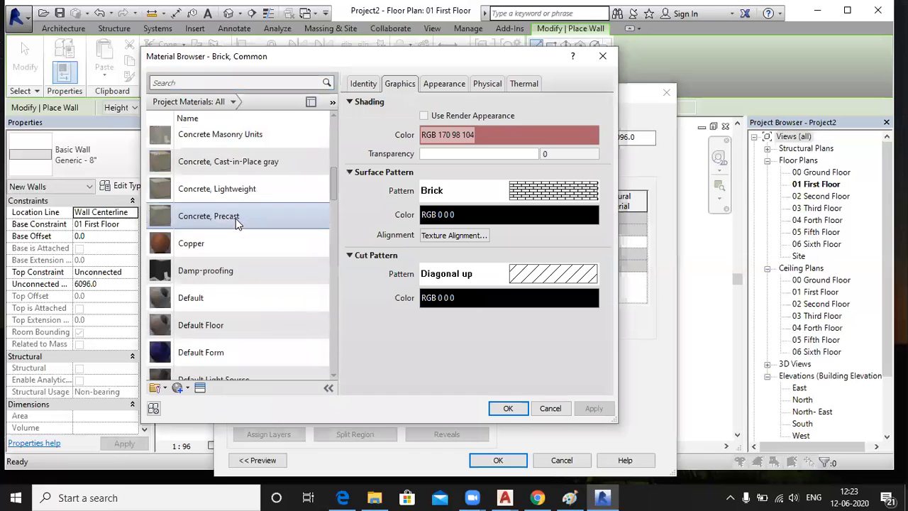
scroll(236, 219, "down", 3)
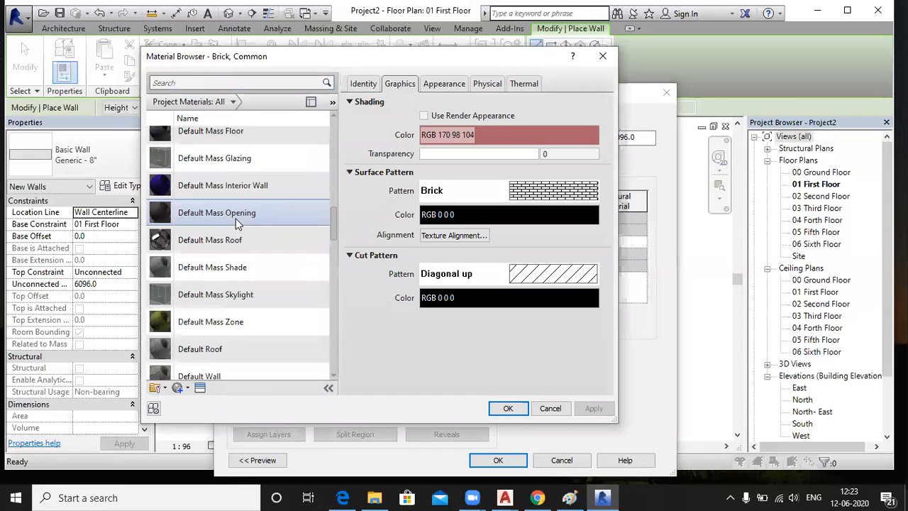
scroll(237, 223, "down", 4)
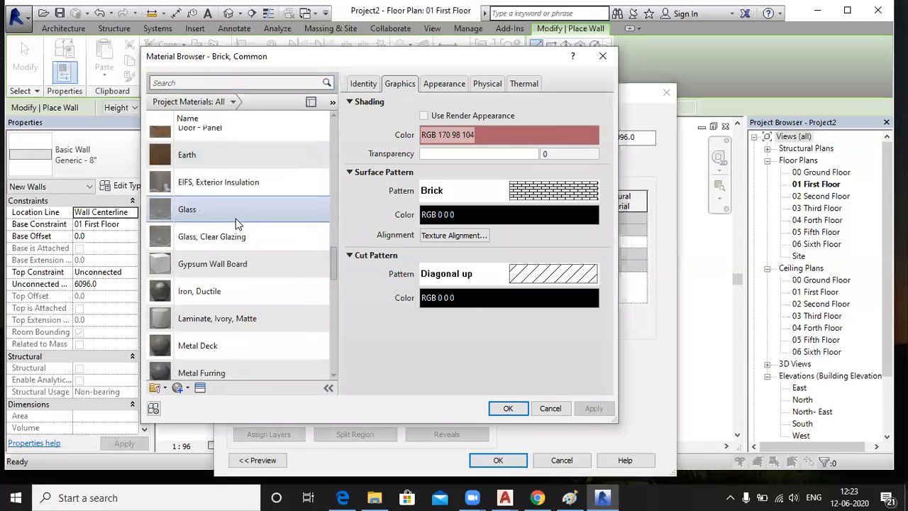
scroll(237, 223, "down", 2)
scroll(237, 223, "down", 3)
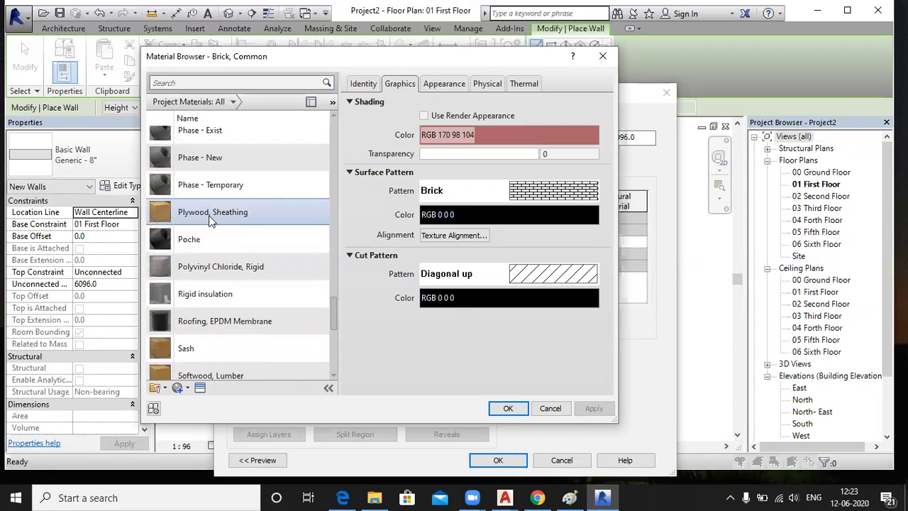
scroll(213, 243, "down", 5)
scroll(212, 244, "down", 1)
scroll(213, 243, "up", 10)
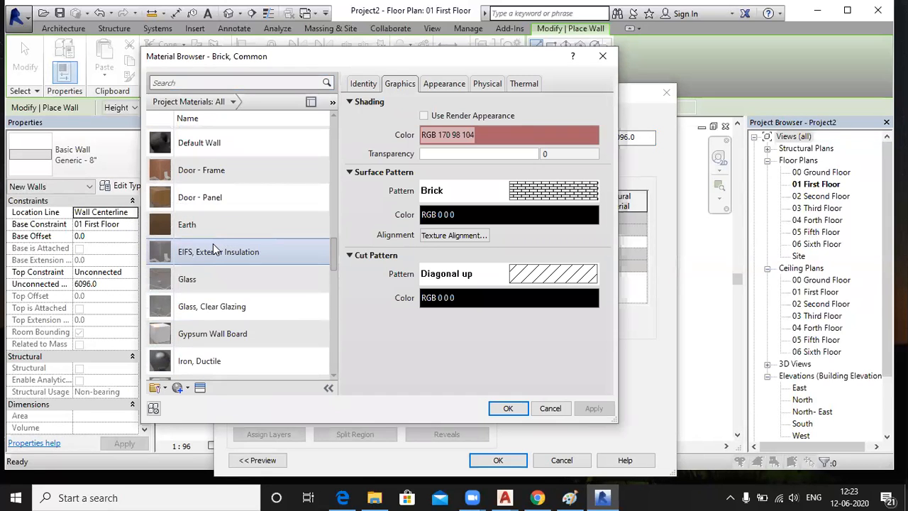
scroll(213, 243, "up", 3)
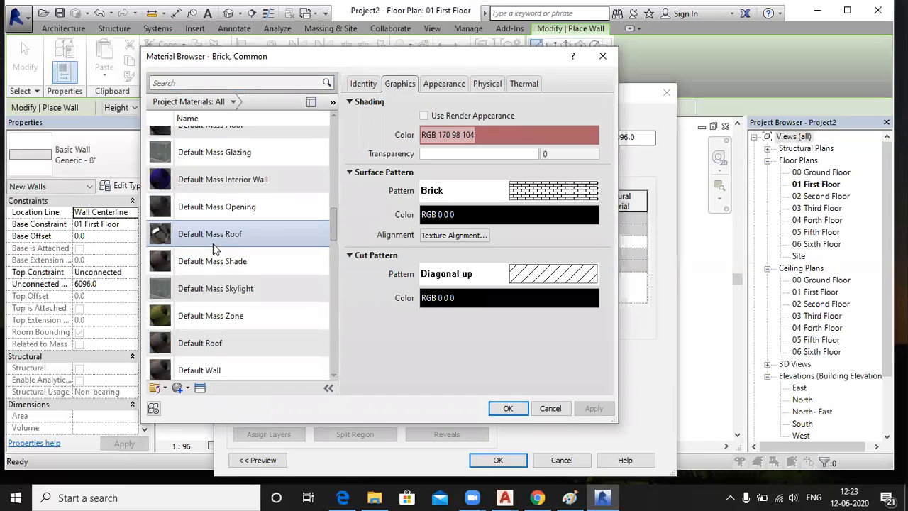
scroll(213, 243, "up", 1)
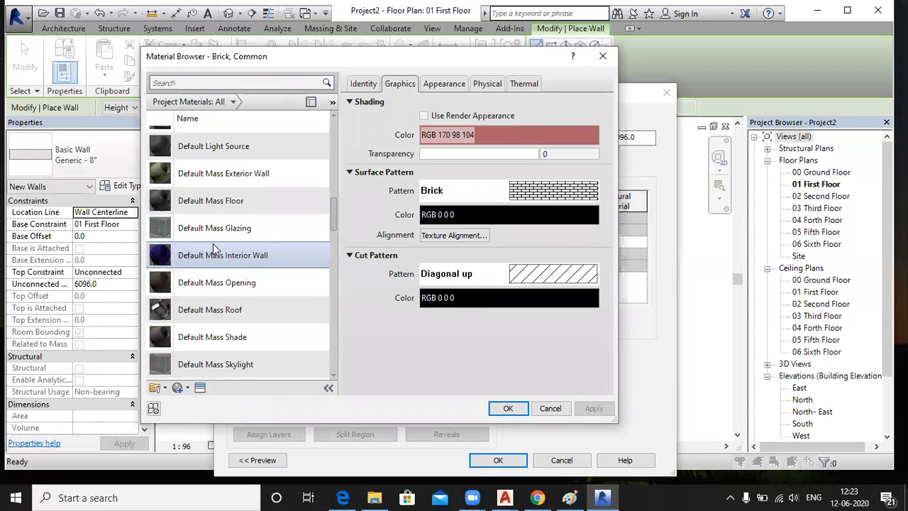
left_click(252, 178)
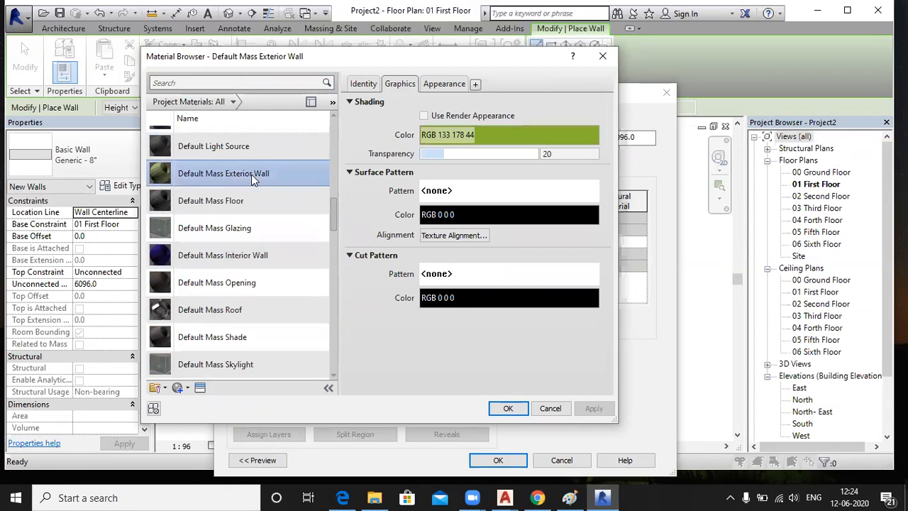
left_click(509, 410)
Step: Assign the Gypsum Wall Board material to the interior Finish 2 [5] layer and accept the wall 230 type definition
left_click(435, 268)
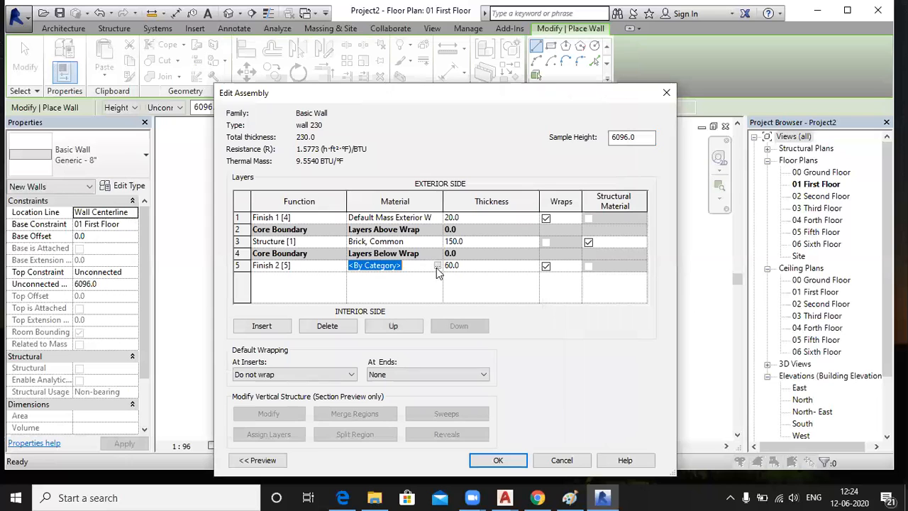
left_click(436, 266)
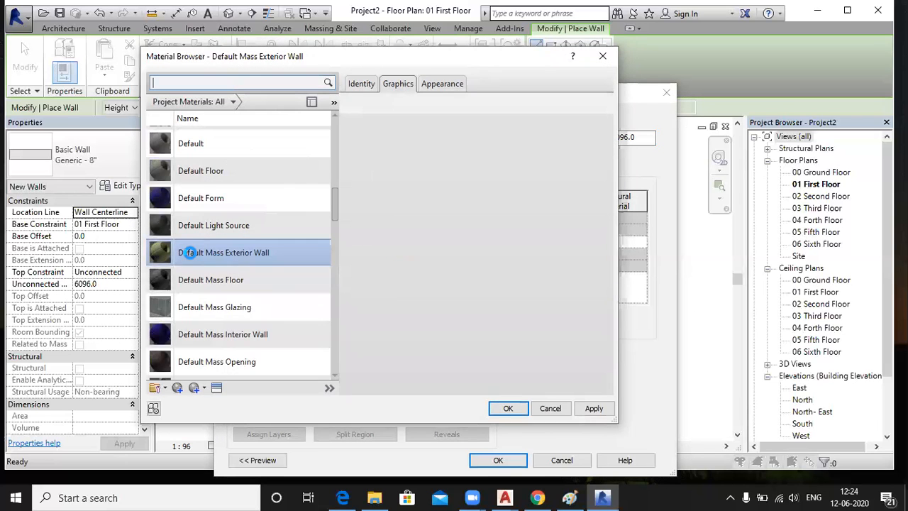
scroll(186, 255, "down", 2)
scroll(202, 262, "down", 4)
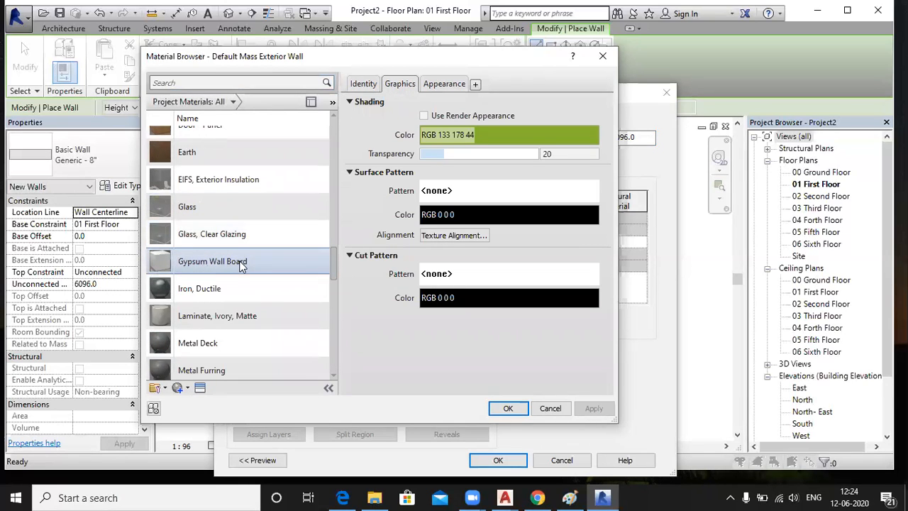
left_click(257, 261)
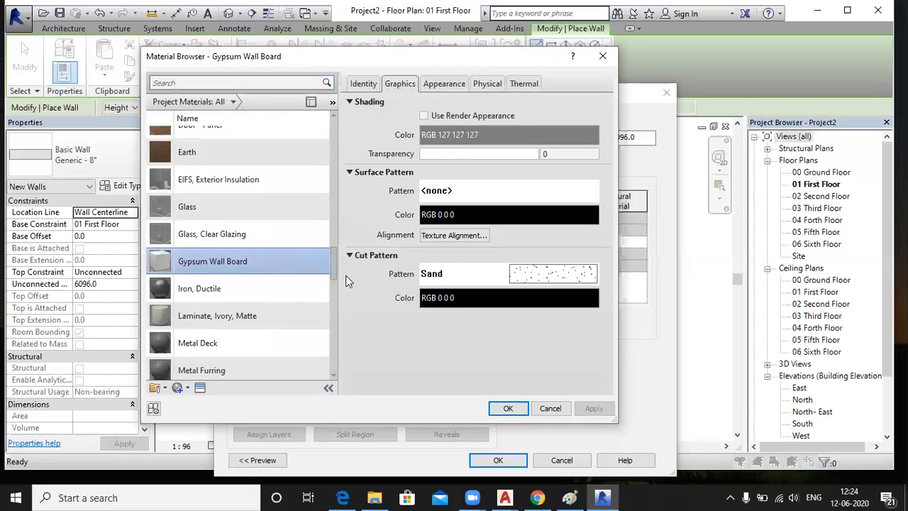
left_click(508, 408)
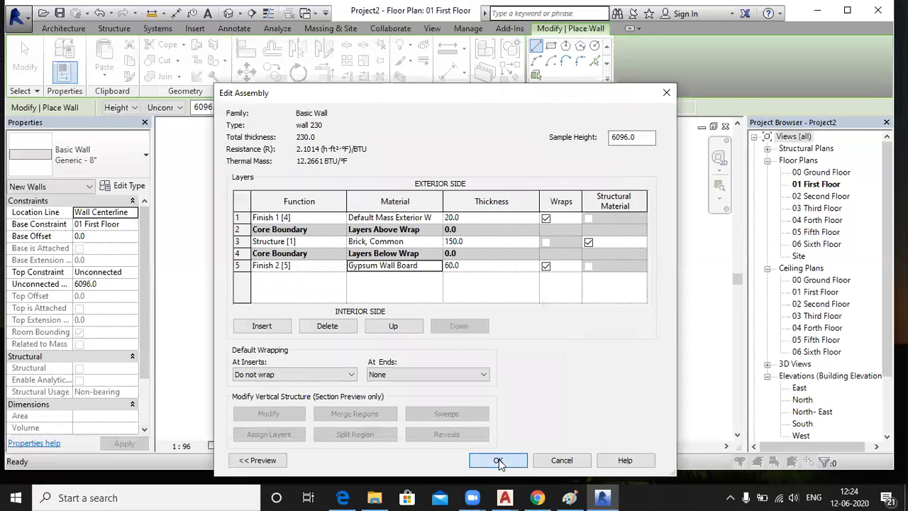
left_click(499, 460)
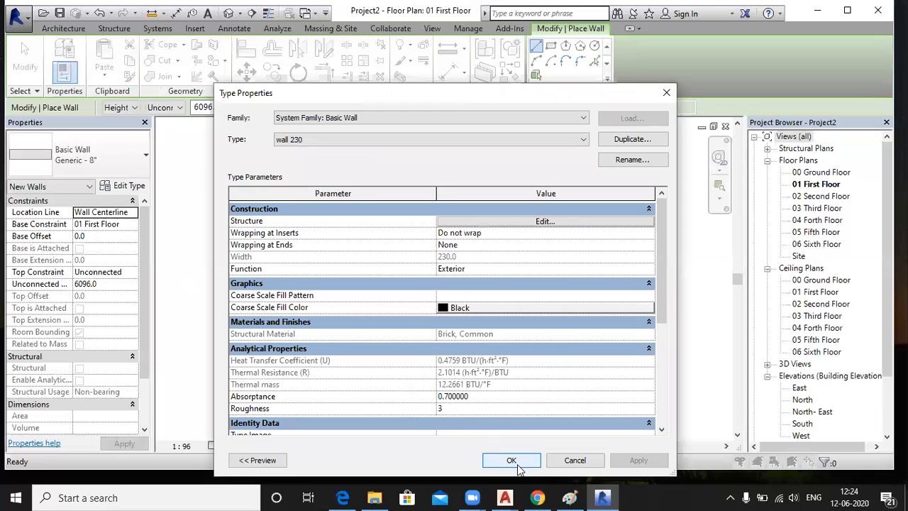
left_click(512, 461)
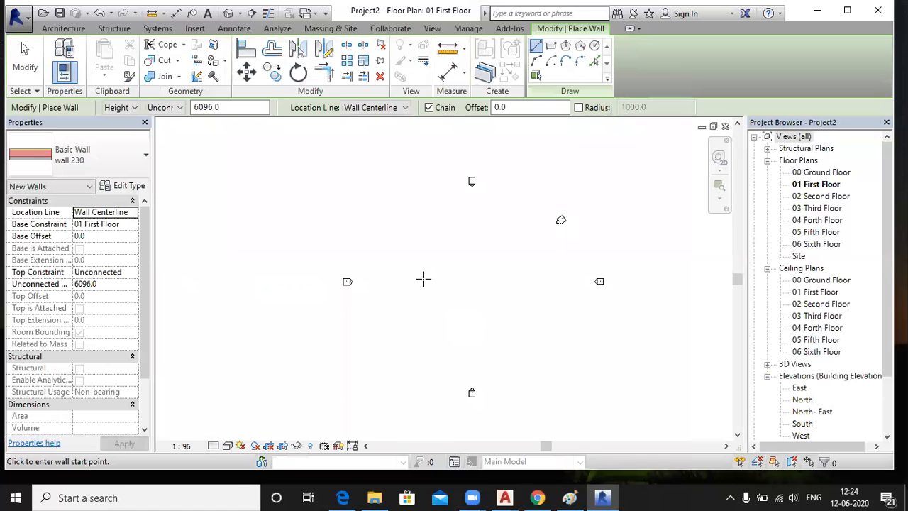
Step: Preview a horizontal wall 230 segment using the Wall Centerline location line and cancel it without placing the wall
scroll(445, 263, "up", 2)
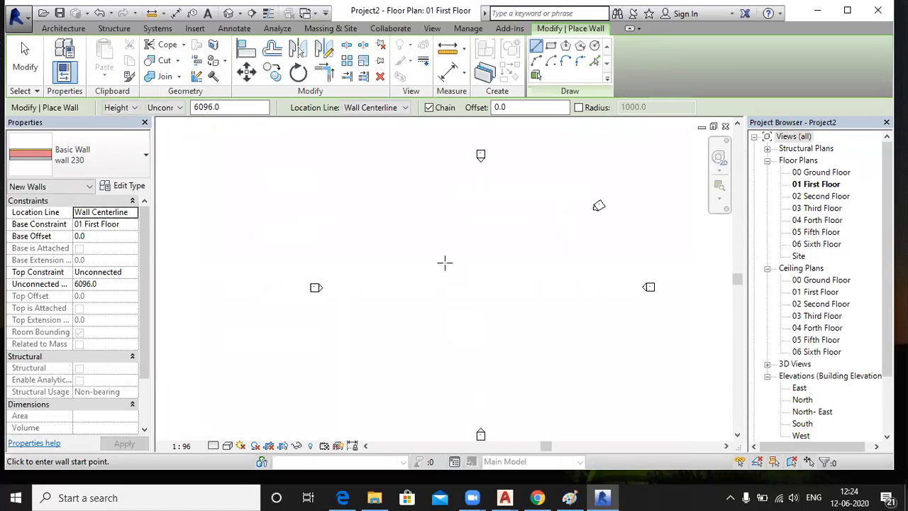
left_click(377, 246)
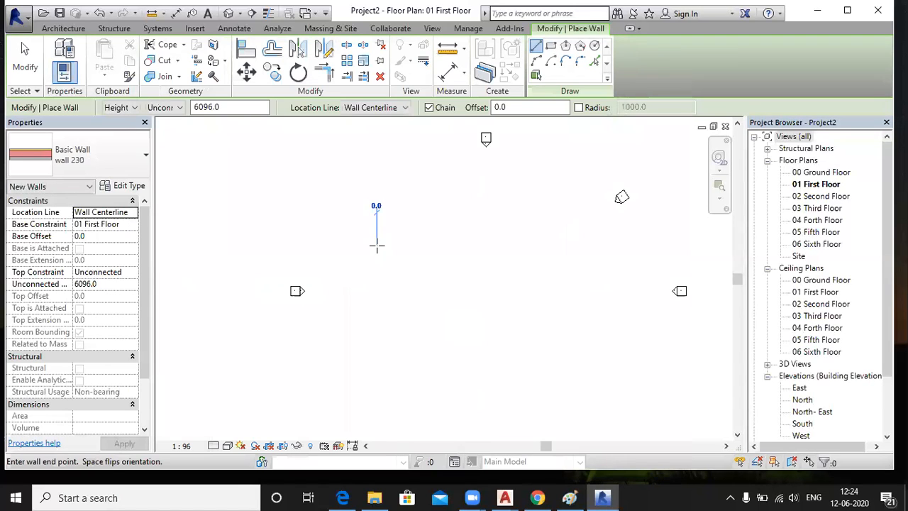
scroll(422, 245, "up", 5)
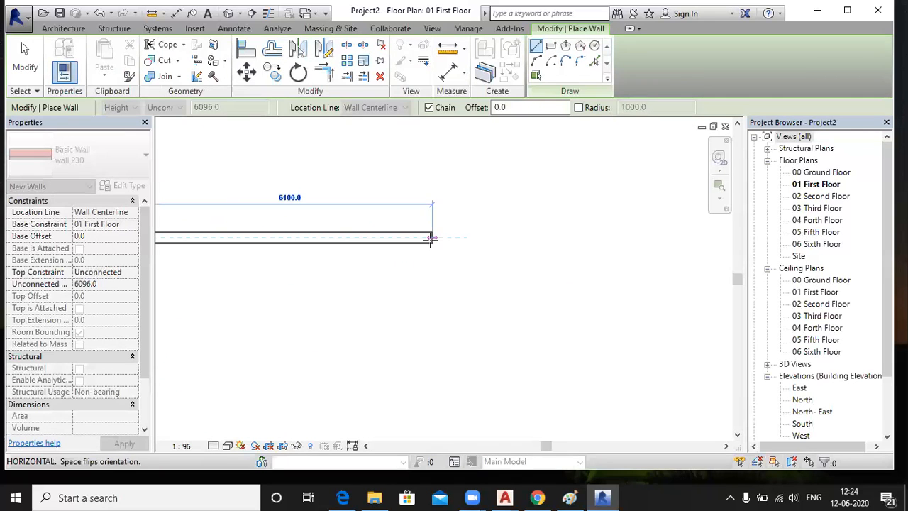
middle_click_drag(418, 247, 535, 242)
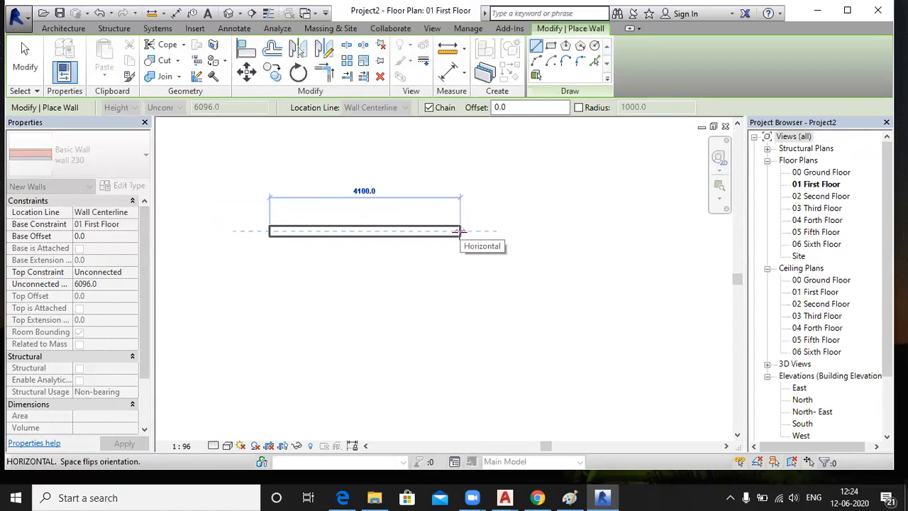
scroll(303, 233, "up", 5)
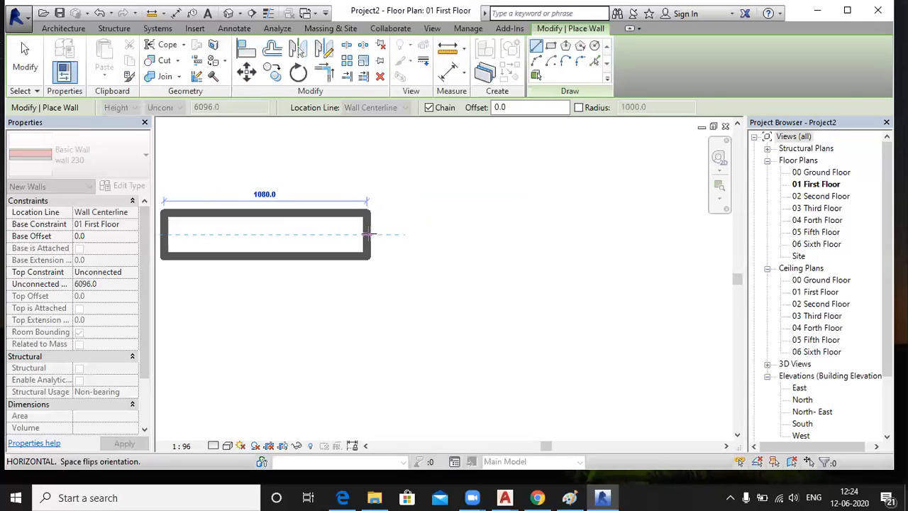
middle_click_drag(412, 234, 438, 233)
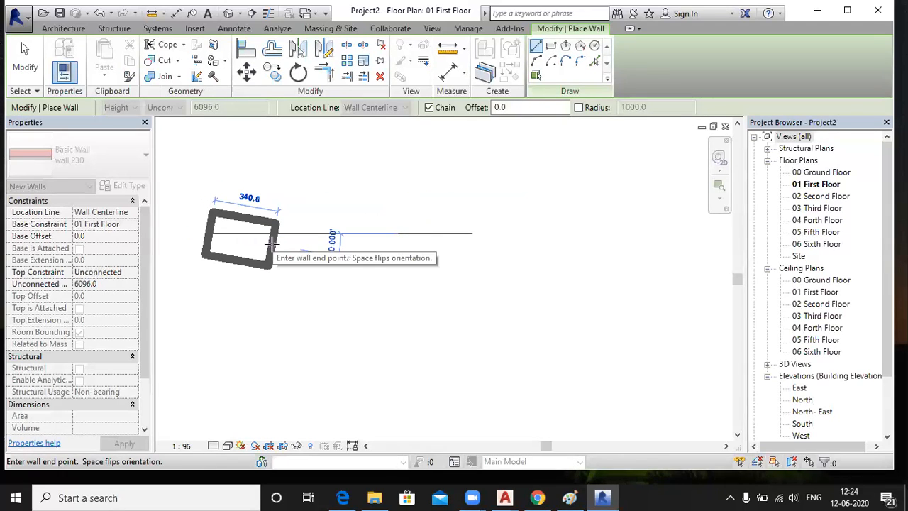
key("Escape")
key("Escape")
Step: Preview a wall 230 segment using the Core Centerline location line and cancel it without placing the wall
left_click(103, 212)
left_click(132, 212)
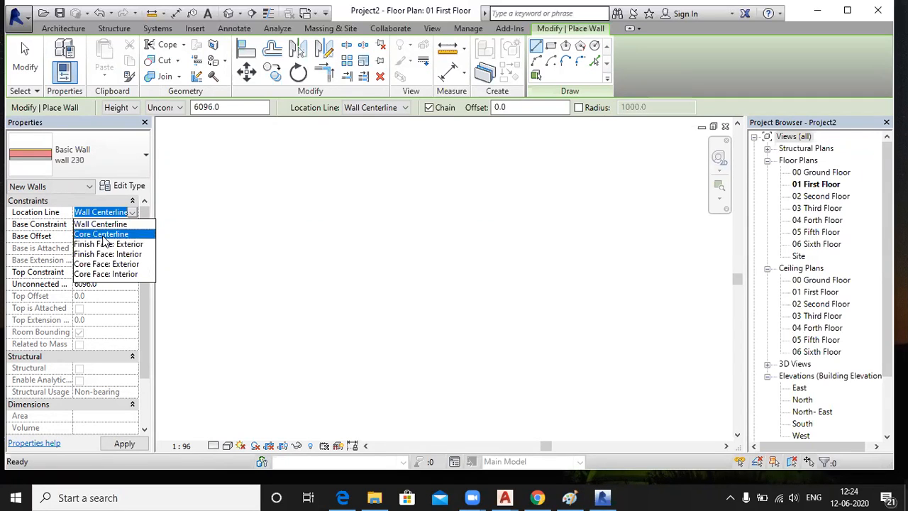
left_click(102, 234)
left_click(239, 232)
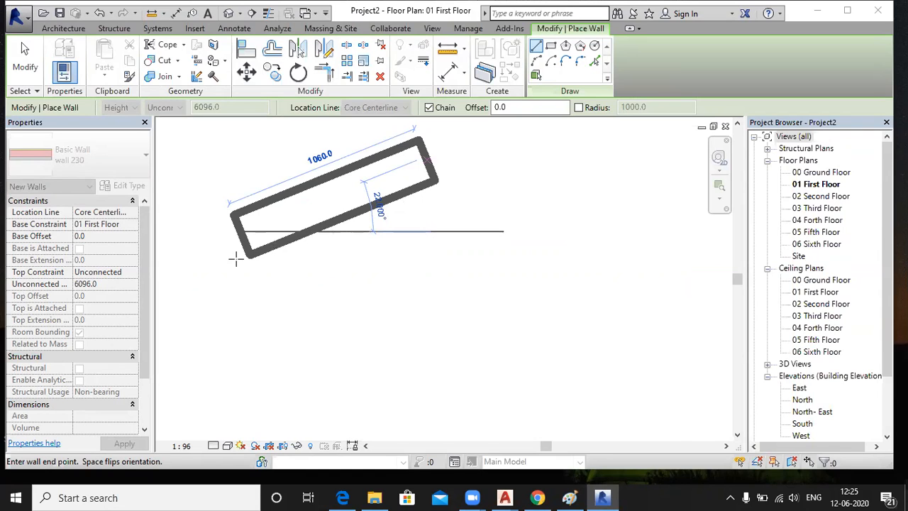
right_click(380, 257)
left_click(419, 263)
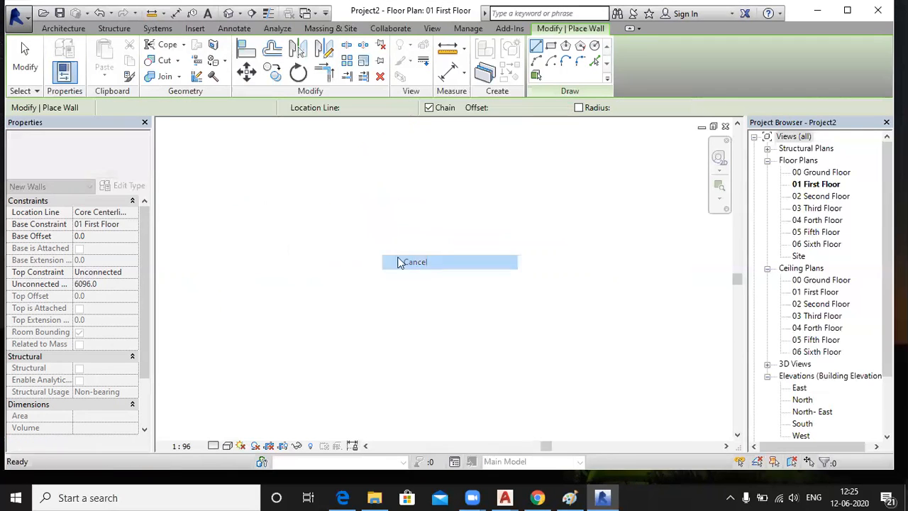
Step: Preview a horizontal wall 230 segment using the Finish Face: Exterior location line and cancel it
left_click(130, 215)
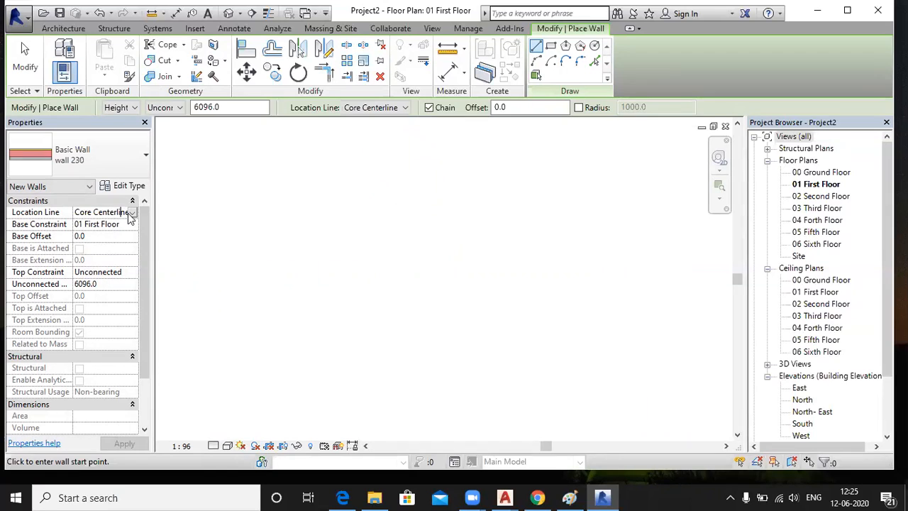
left_click(131, 212)
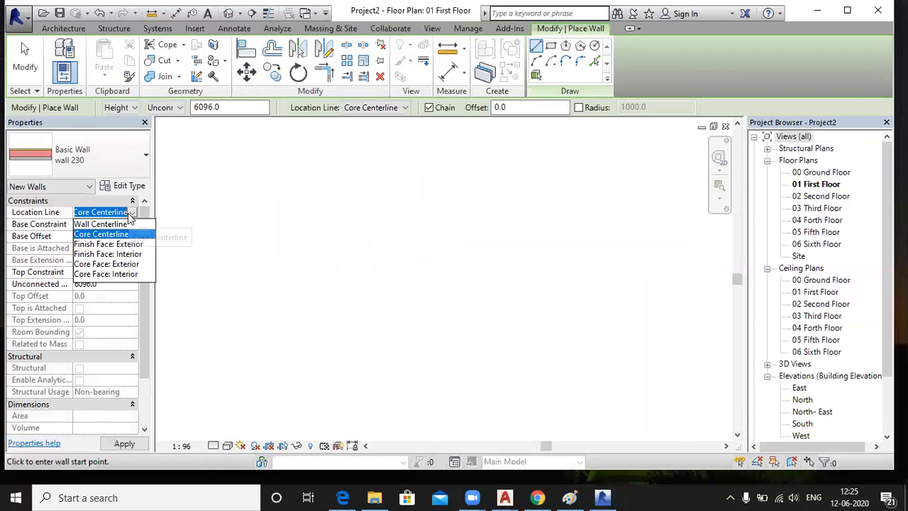
left_click(103, 244)
left_click(234, 227)
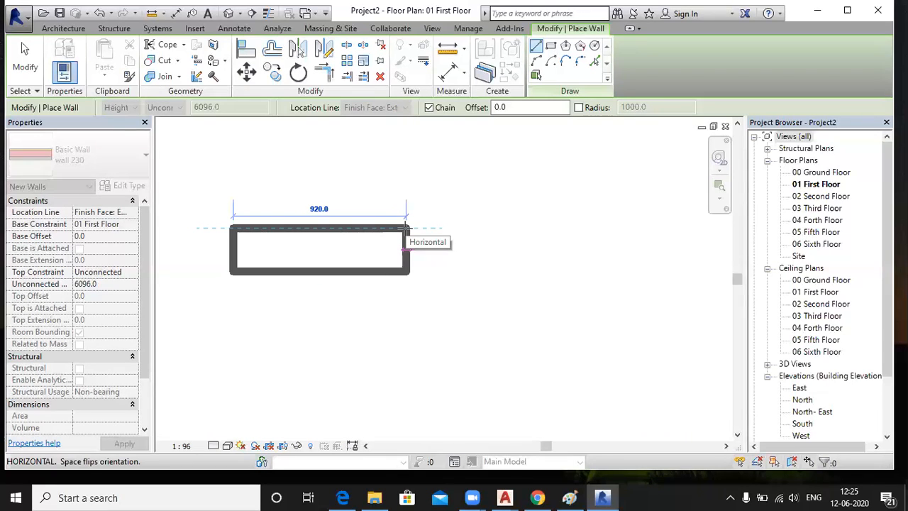
key("Escape")
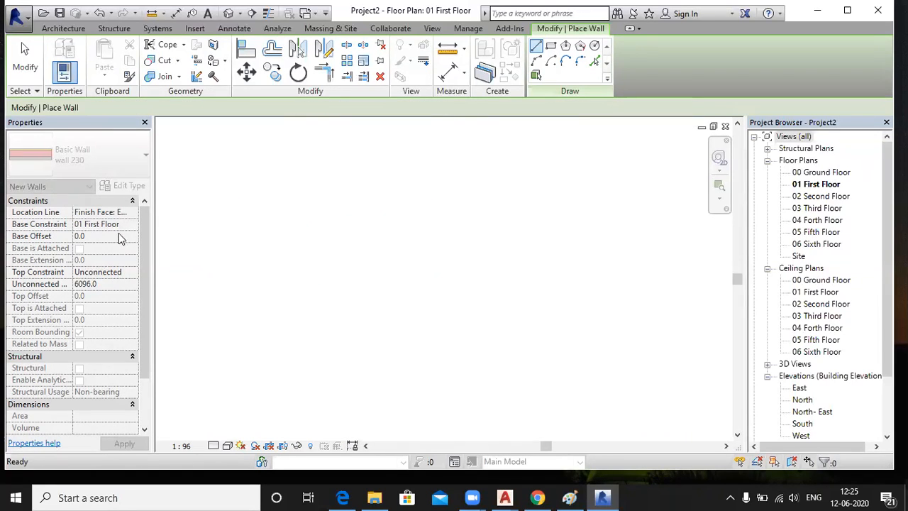
Step: Preview a horizontal wall 230 segment using the Core Face: Exterior location line and cancel it
left_click(103, 212)
left_click(132, 212)
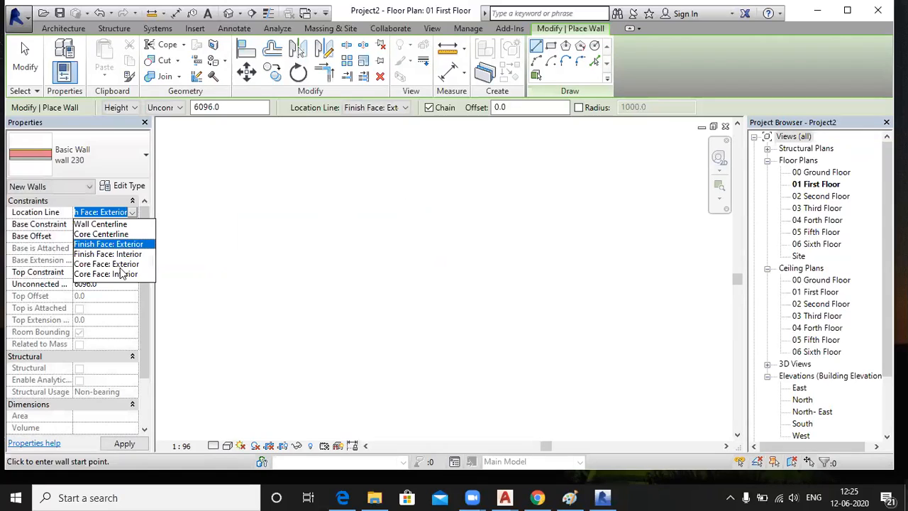
left_click(107, 264)
left_click(266, 242)
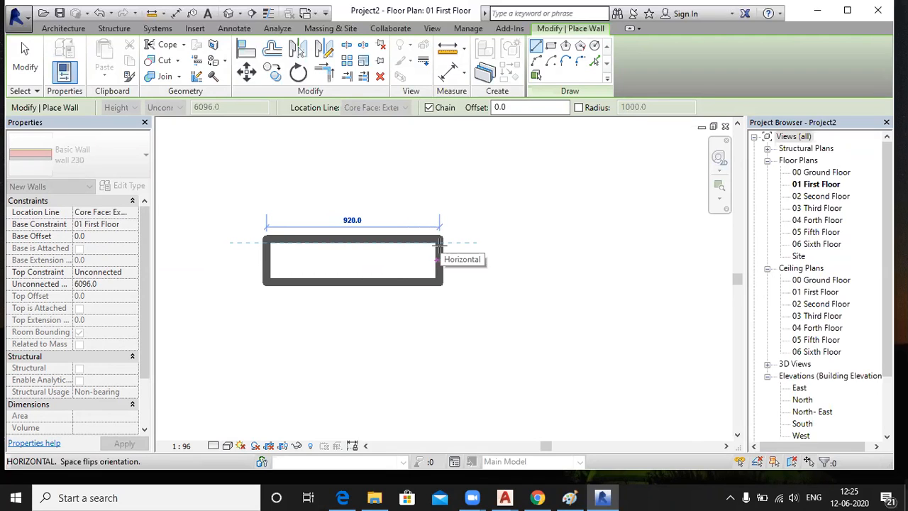
key("Escape")
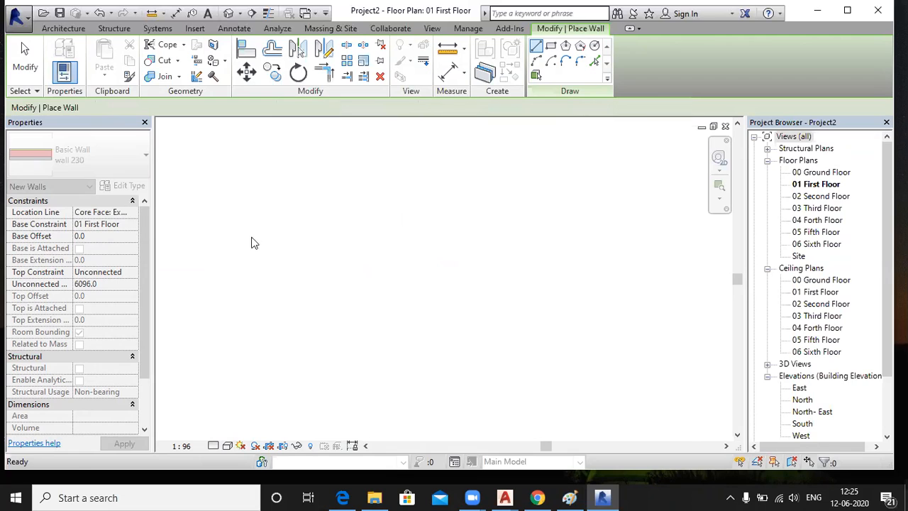
Step: Preview a horizontal wall 230 segment using the Core Face: Interior location line and cancel it
left_click(131, 214)
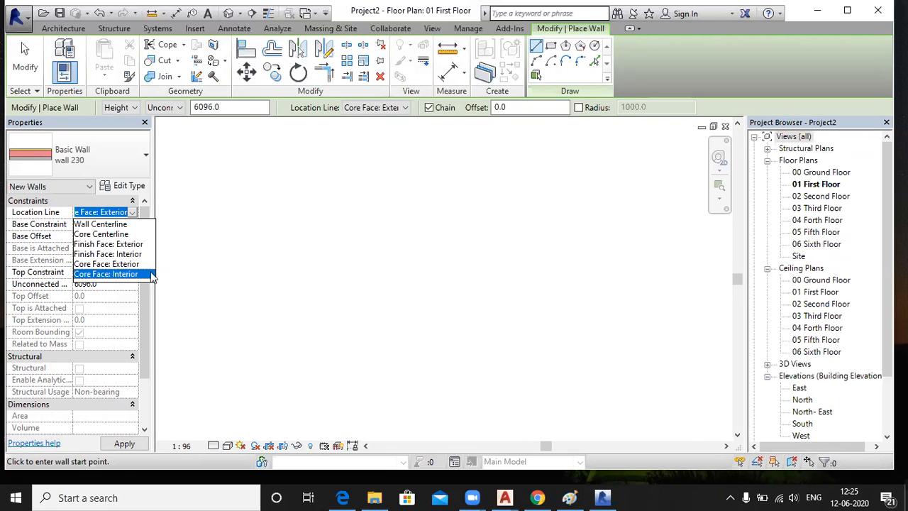
left_click(106, 274)
left_click(259, 235)
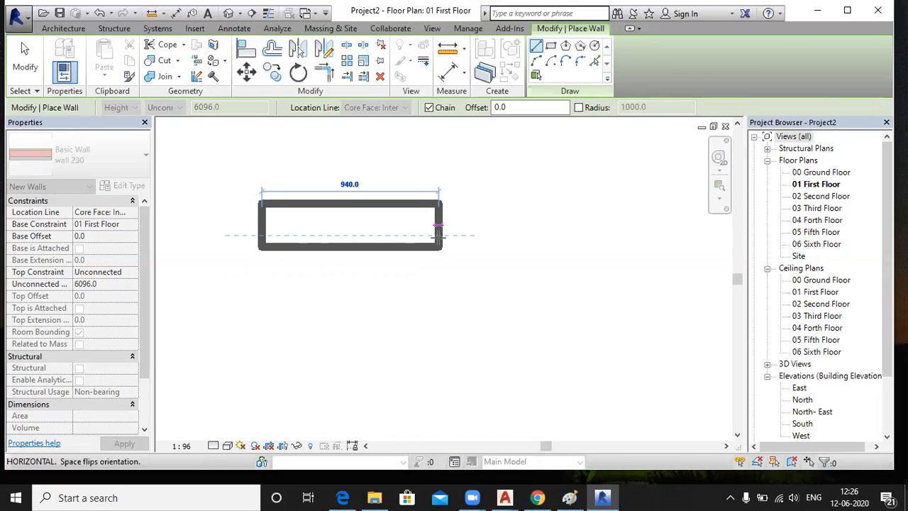
key("Escape")
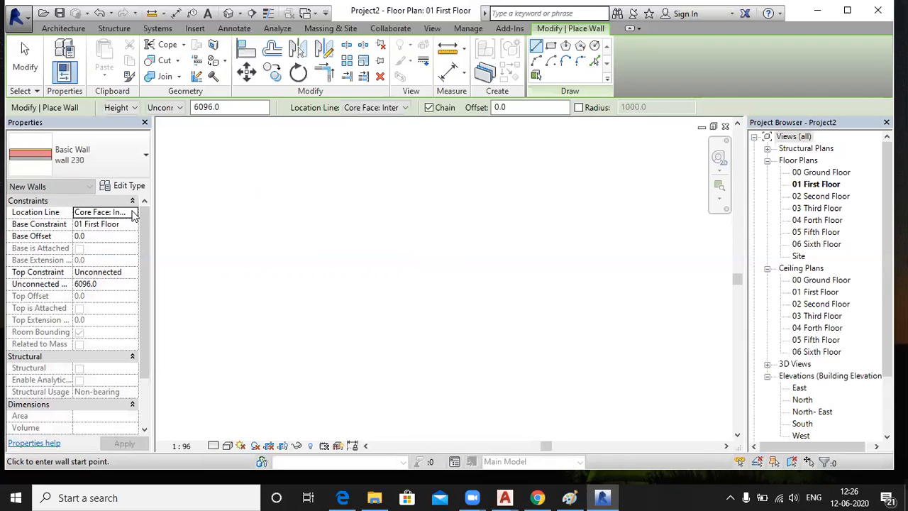
Step: Set the location line to Wall Centerline, place one horizontal wall 230 segment on the first floor, and end the wall chain
left_click(132, 212)
left_click(122, 225)
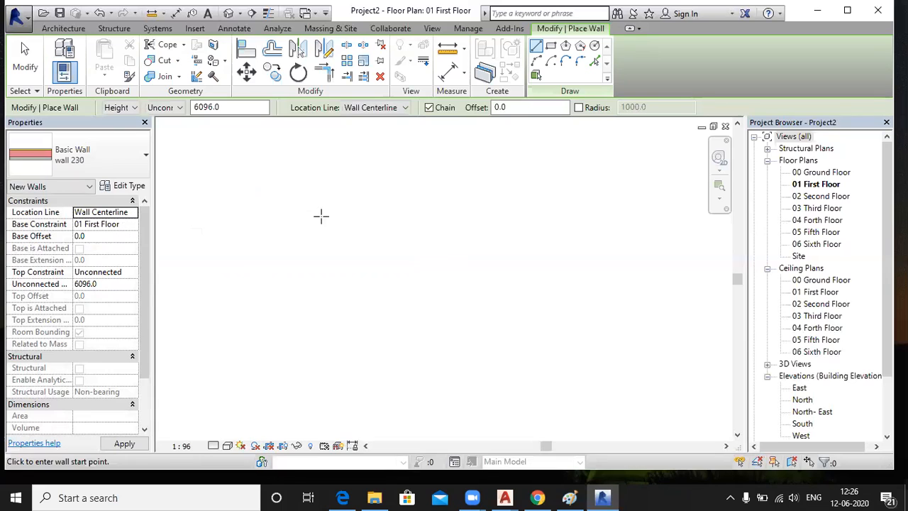
left_click(287, 241)
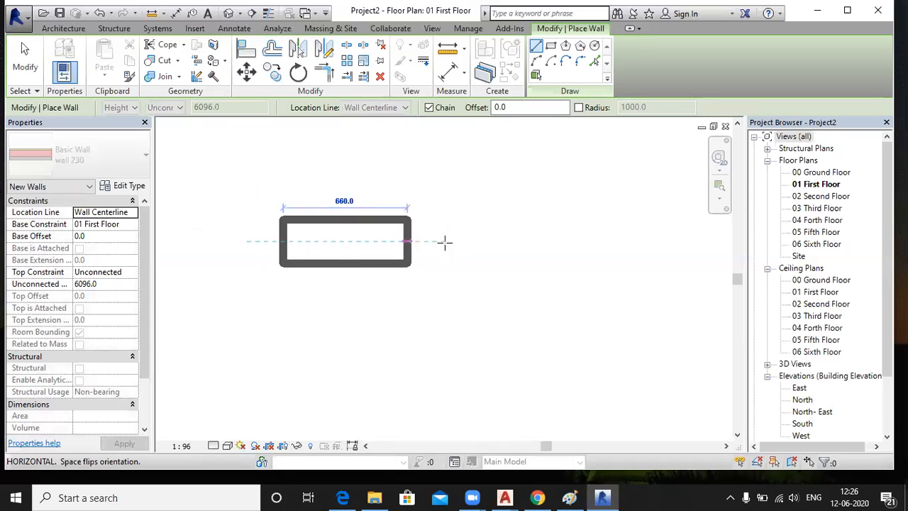
left_click(566, 231)
right_click(576, 229)
left_click(595, 237)
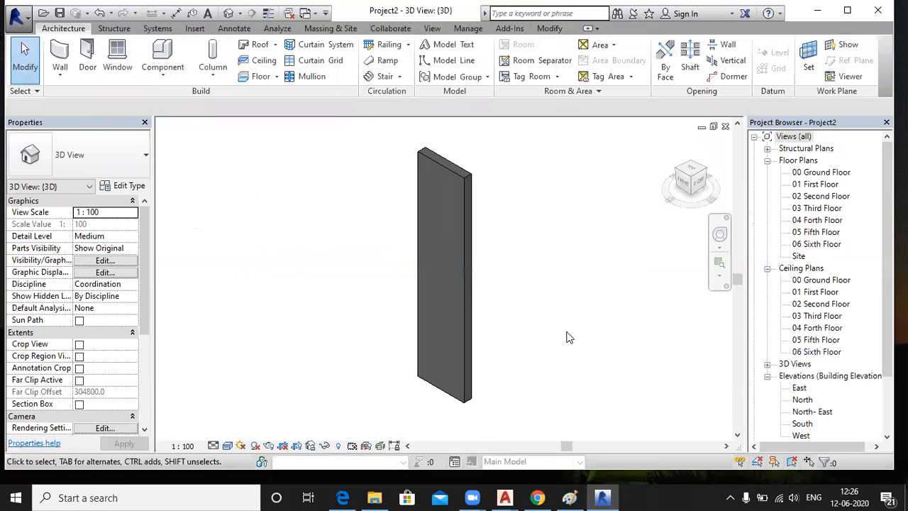
Step: Examine the opposite face of the wall in the 3D view and return to the 01 First Floor plan
middle_click_drag(573, 339, 387, 358, "ctrl")
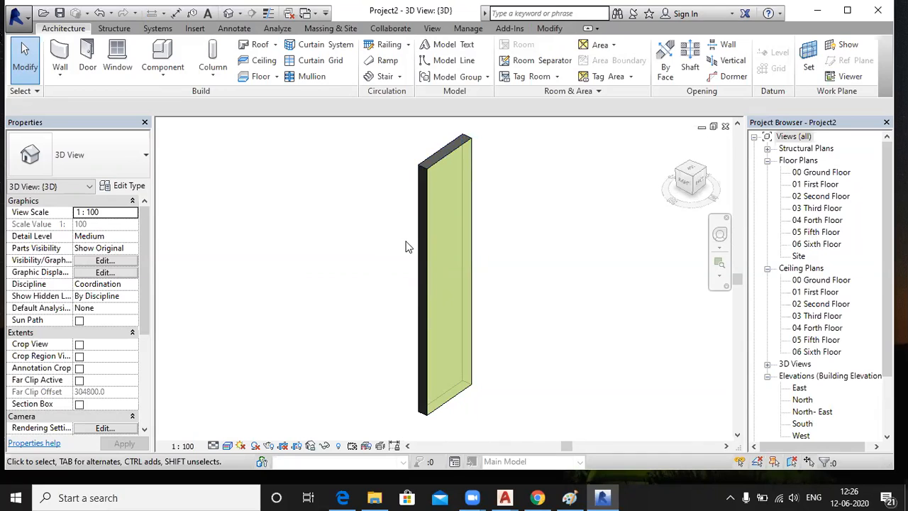
left_click(826, 174)
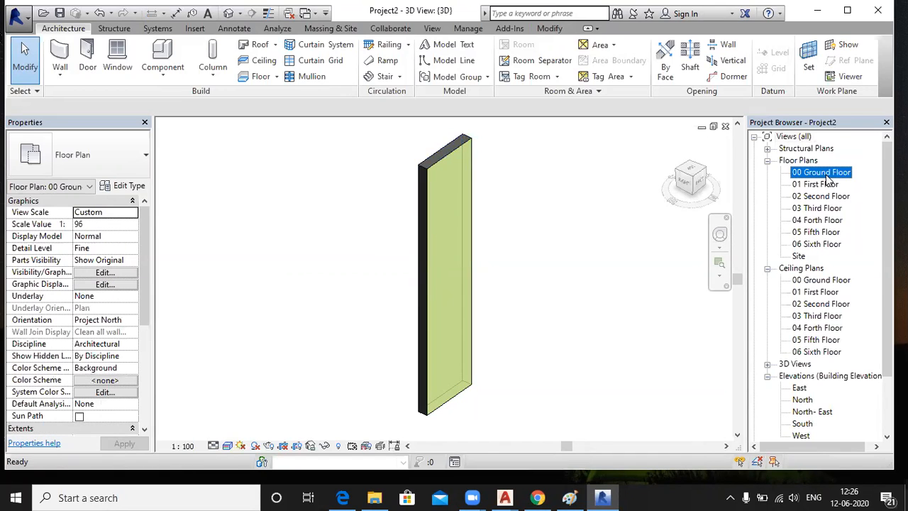
double_click(819, 184)
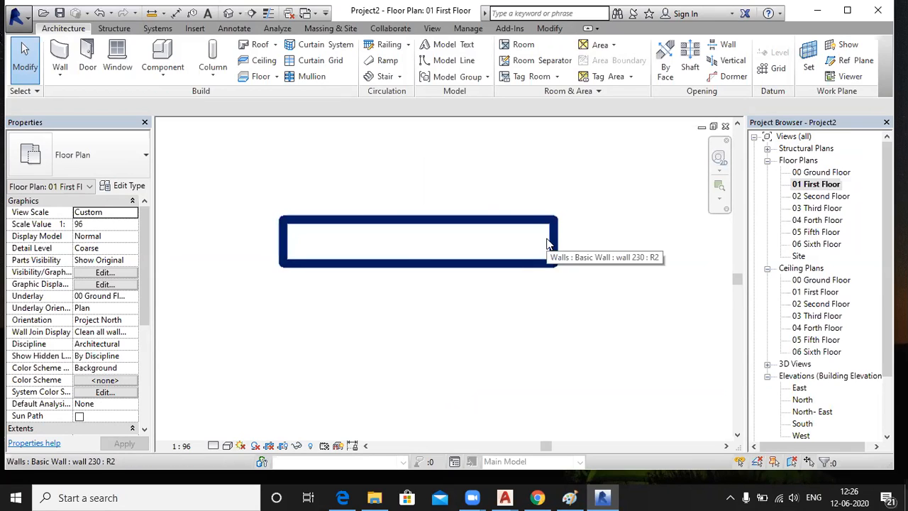
Step: Switch the floor plan's detail level to Fine to inspect the wall layers, and return it to Coarse
left_click(214, 446)
left_click(222, 432)
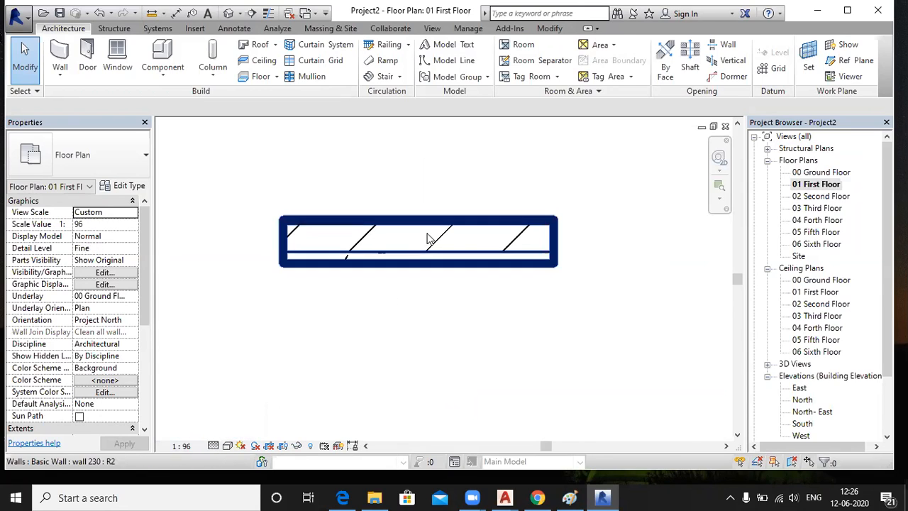
left_click(213, 445)
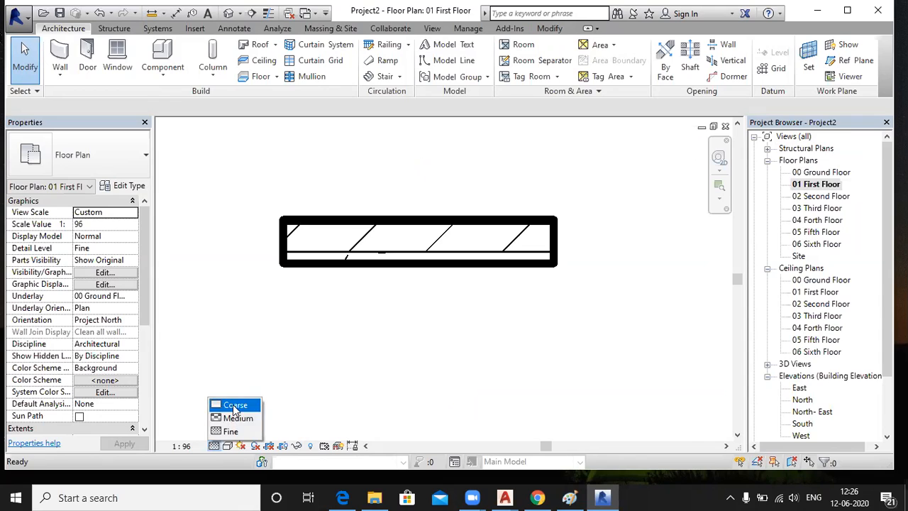
left_click(235, 406)
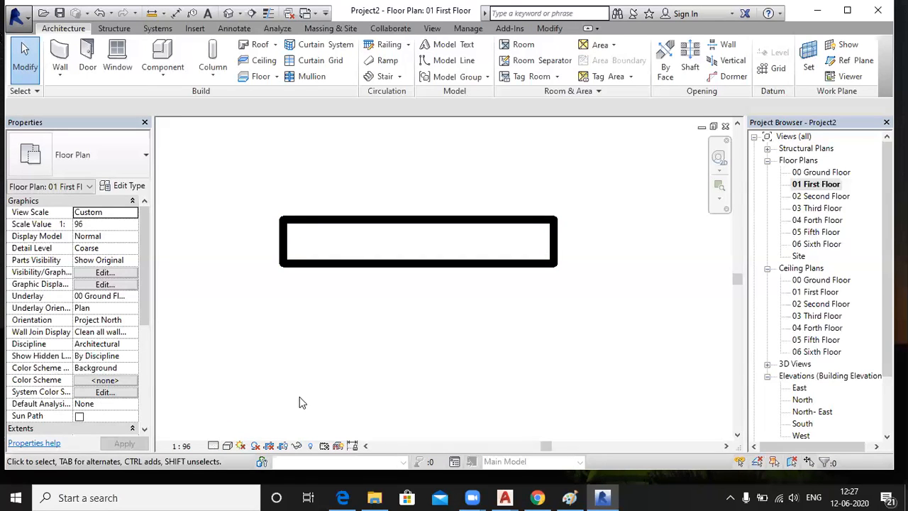
Step: Compare the wall's layer display at Medium and Fine detail levels, and set the plan back to Coarse
left_click(214, 446)
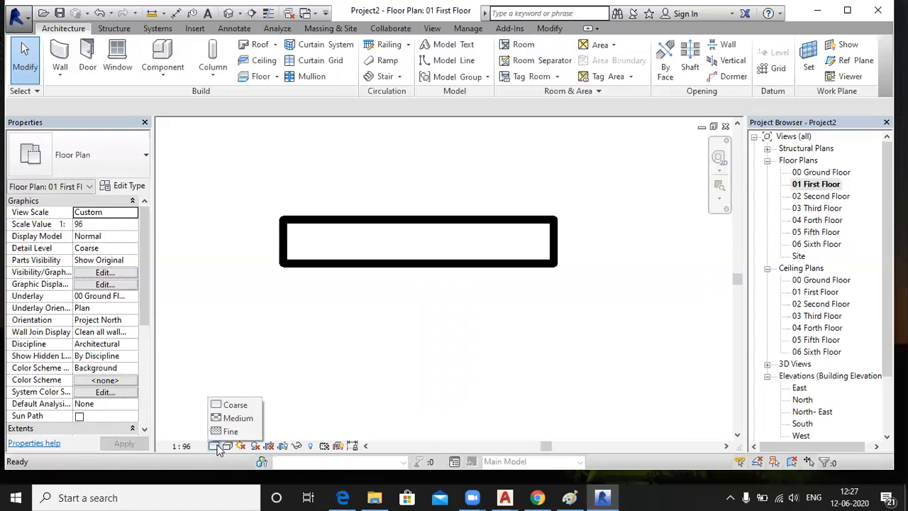
left_click(231, 418)
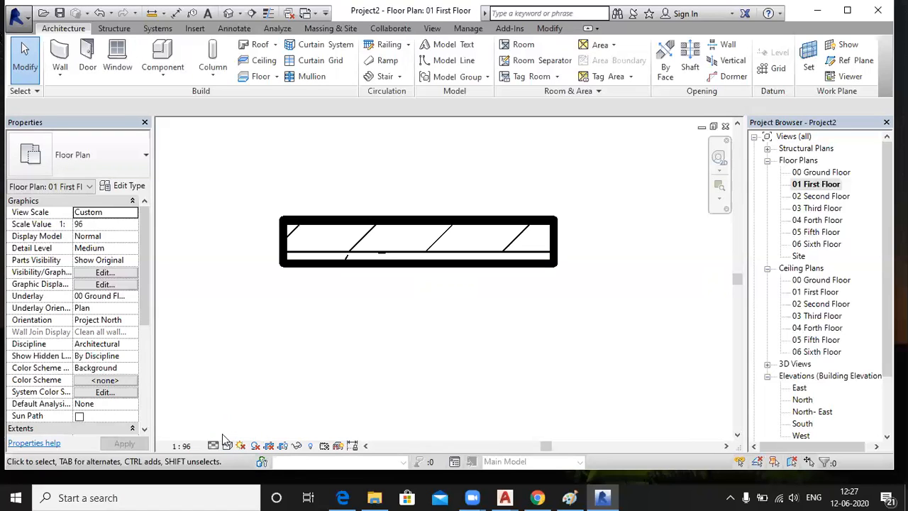
left_click(215, 446)
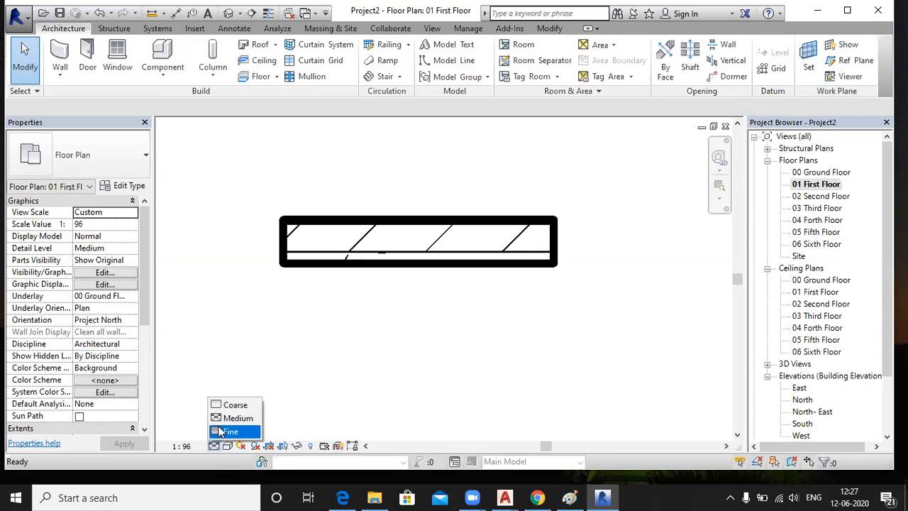
left_click(227, 431)
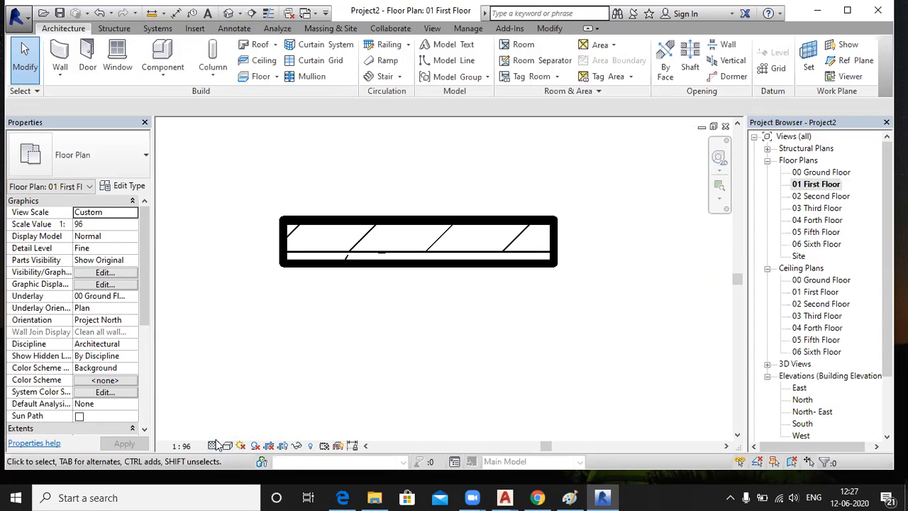
left_click(214, 445)
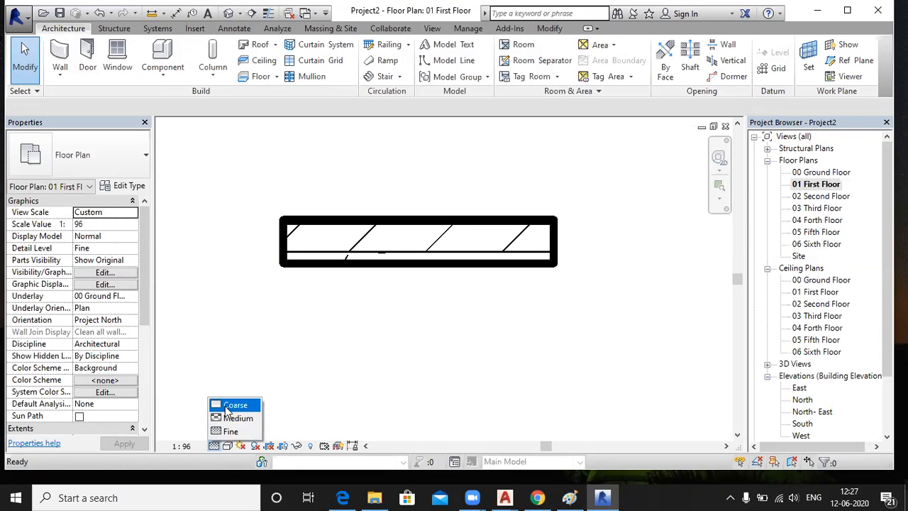
left_click(235, 405)
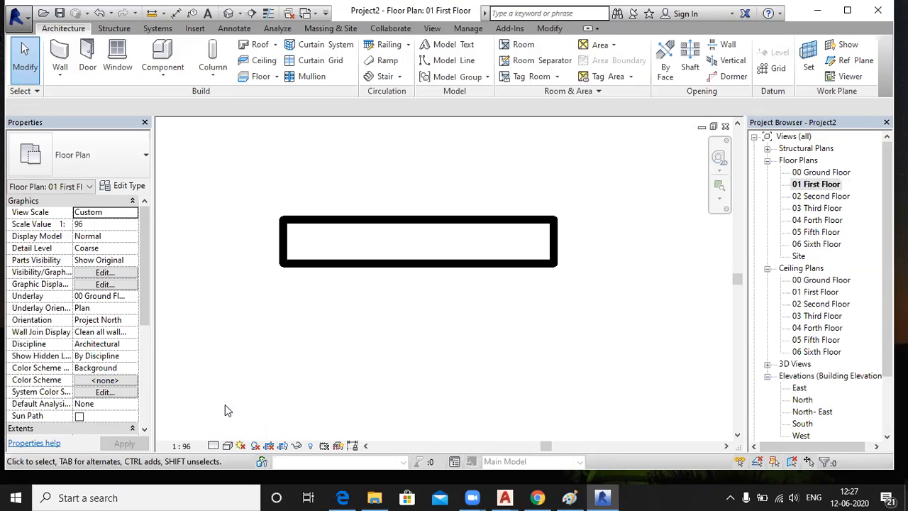
scroll(298, 305, "down", 1)
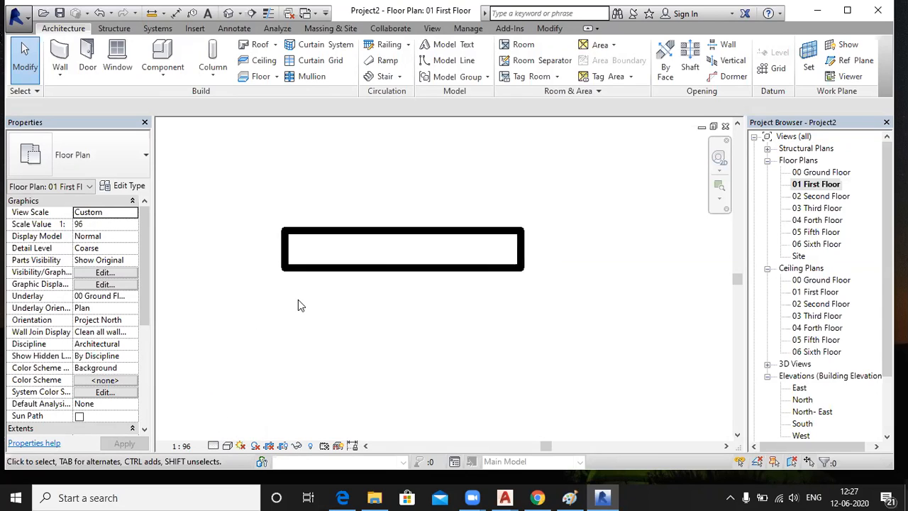
scroll(298, 305, "down", 1)
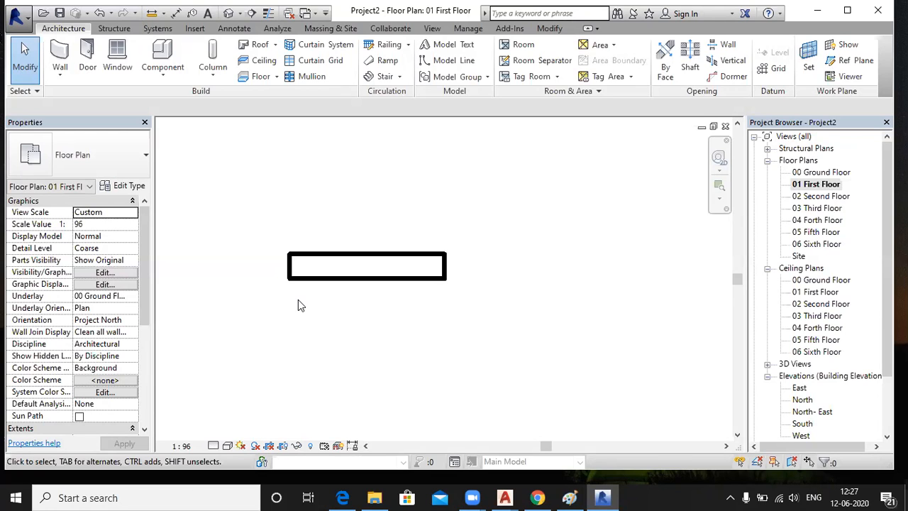
Step: Start the Wall tool, compare the plan in the Realistic and Consistent Colors visual styles, and set it back to Hidden Line
left_click(61, 51)
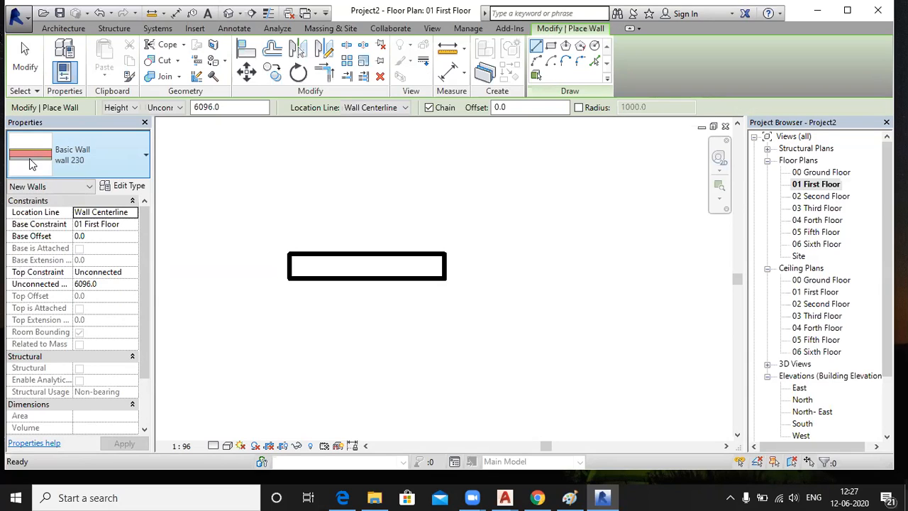
left_click(227, 445)
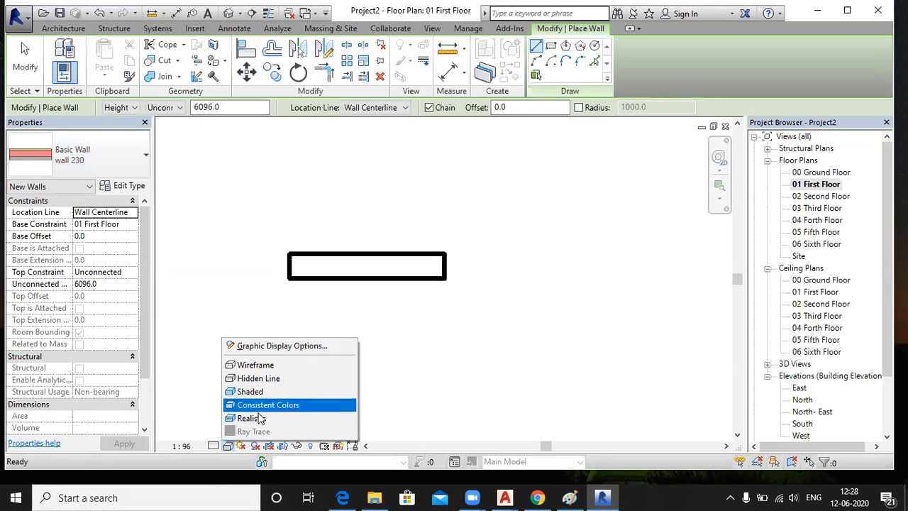
left_click(250, 418)
left_click(228, 445)
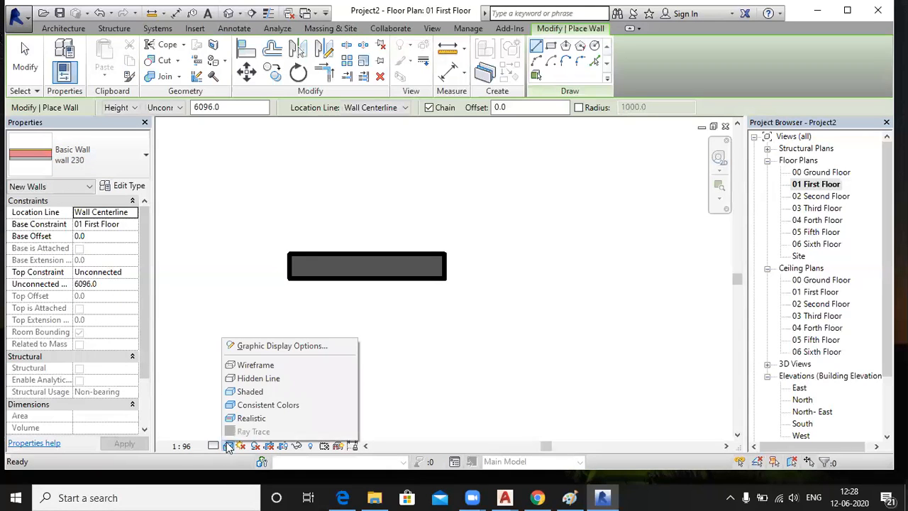
left_click(245, 405)
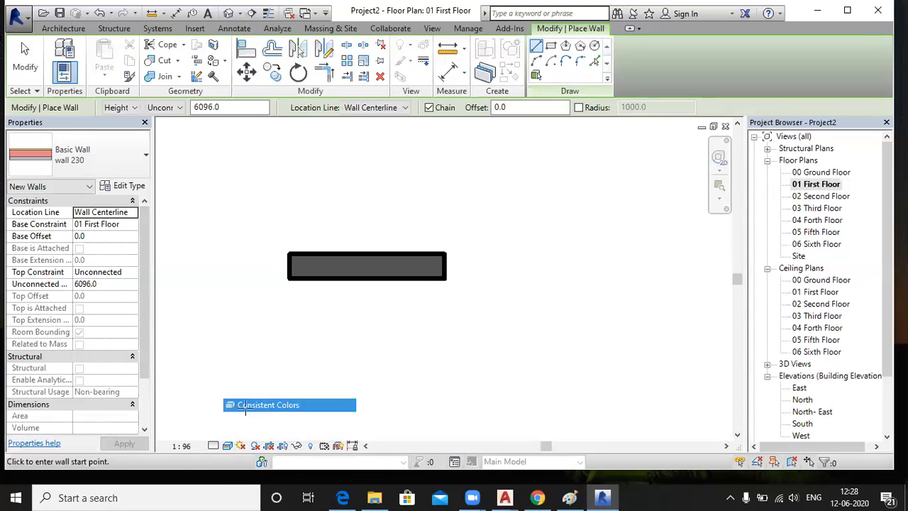
left_click(228, 446)
left_click(250, 378)
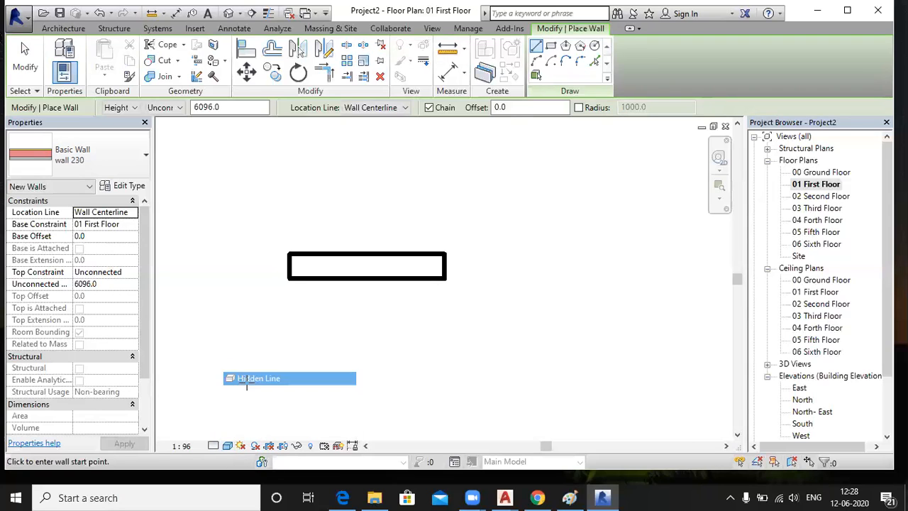
Step: Set the floor plan's visual style to Wireframe and exit the Wall tool
left_click(228, 445)
left_click(255, 365)
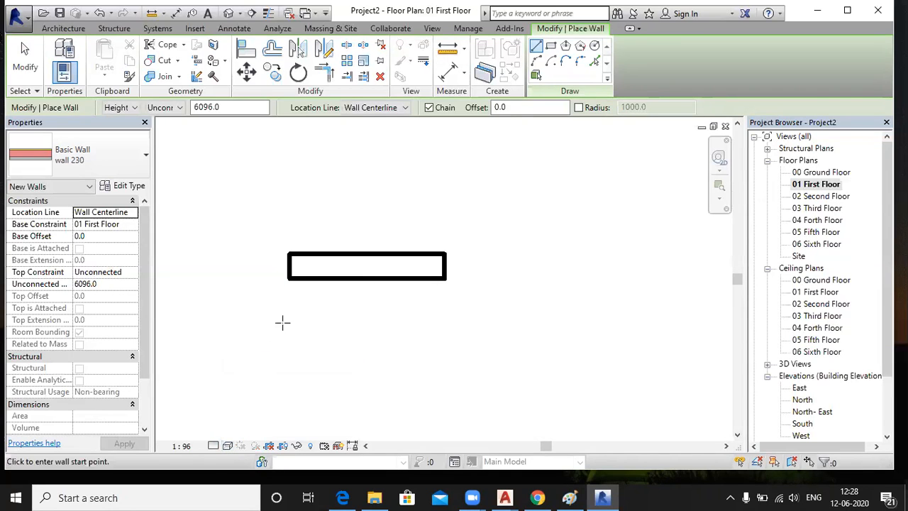
scroll(381, 223, "down", 2)
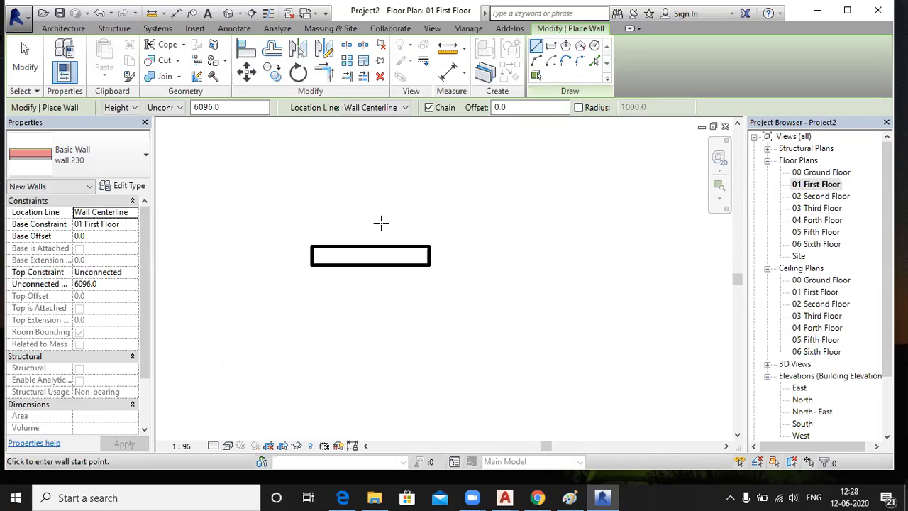
key("Escape")
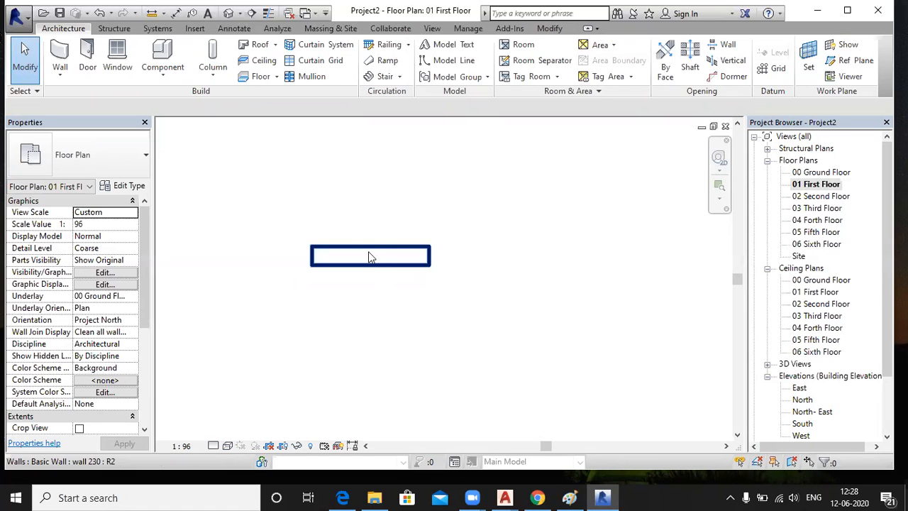
Step: Open the Gypsum Wall Board material of the placed wall's Finish 2 [5] layer and look through the project materials
left_click(369, 253)
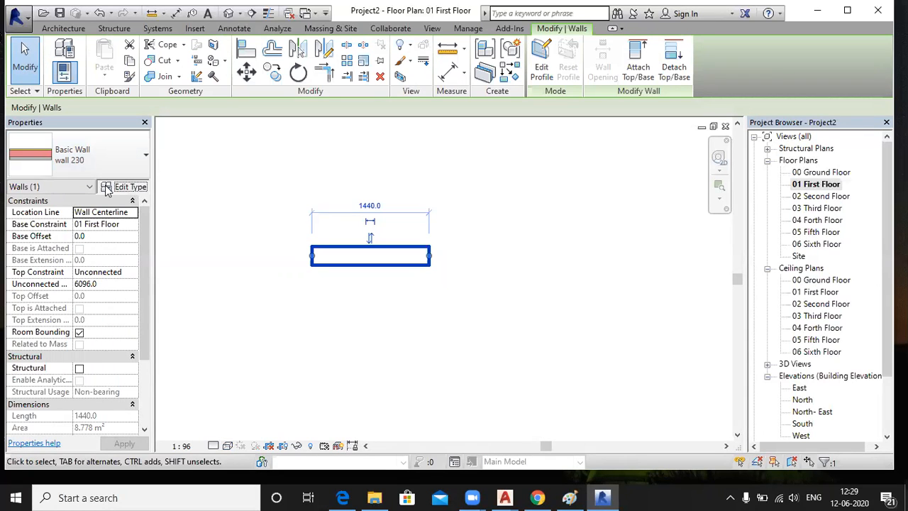
left_click(105, 186)
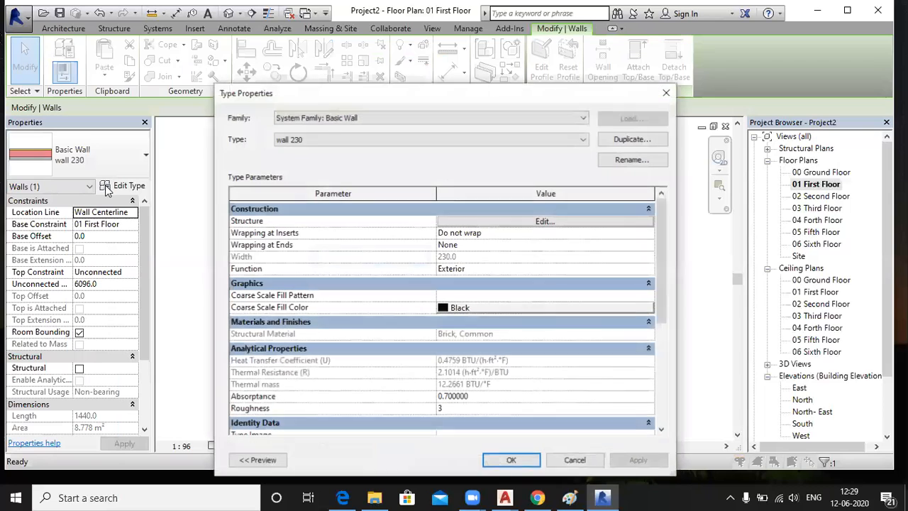
left_click(544, 222)
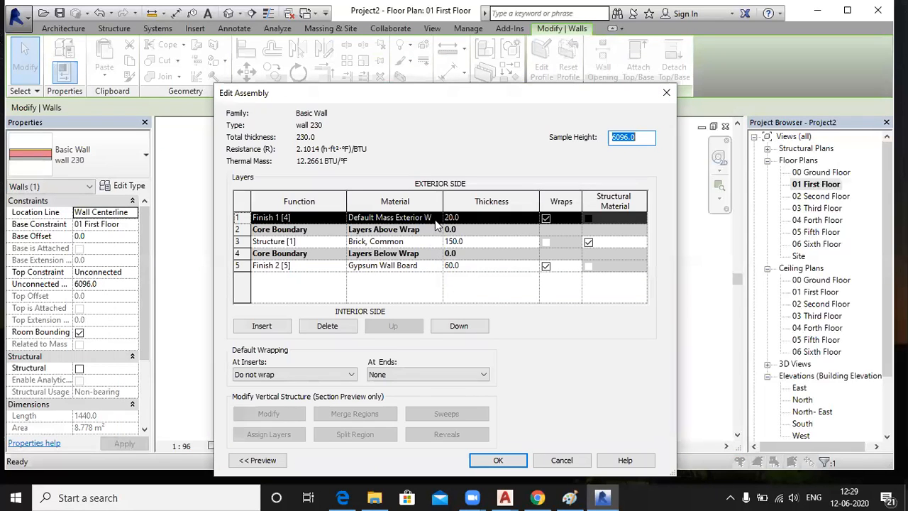
left_click(436, 265)
left_click(437, 265)
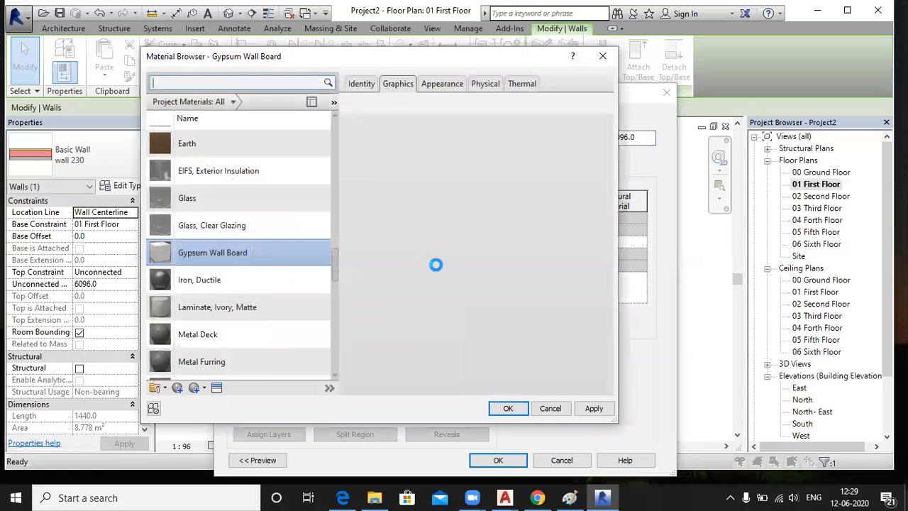
scroll(207, 223, "down", 5)
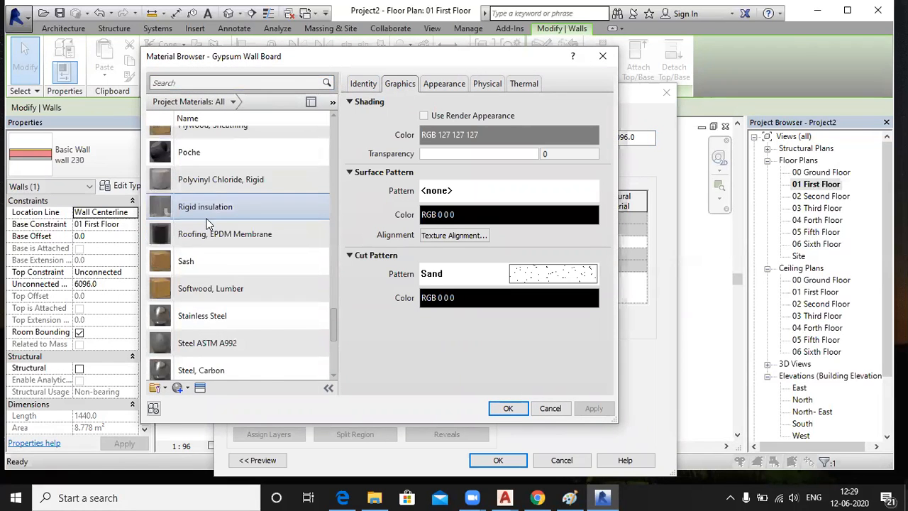
scroll(207, 231, "up", 15)
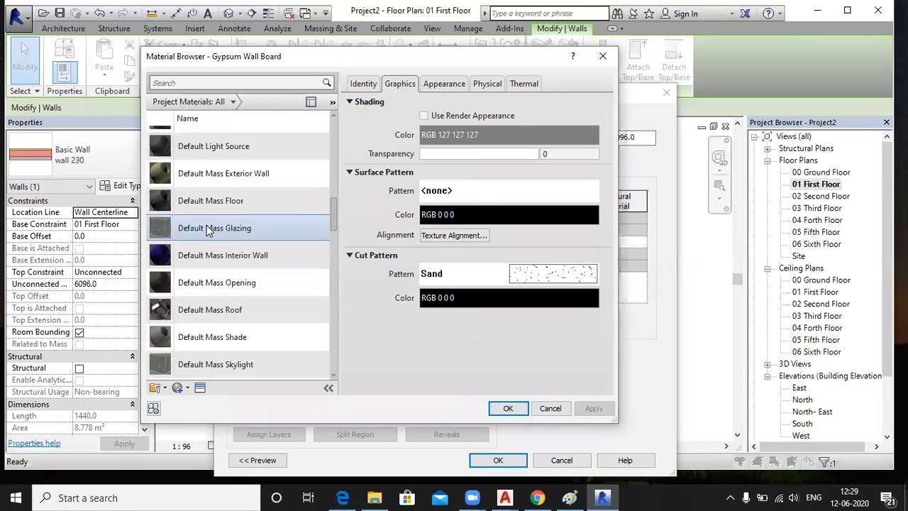
scroll(200, 361, "down", 1)
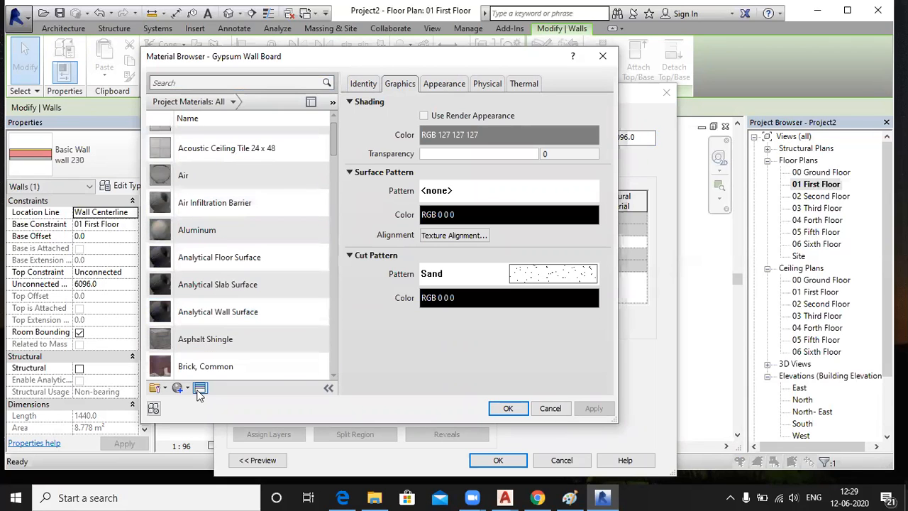
Step: Open the Asset Browser and examine the appearance assets available in the Appearance Library
left_click(199, 389)
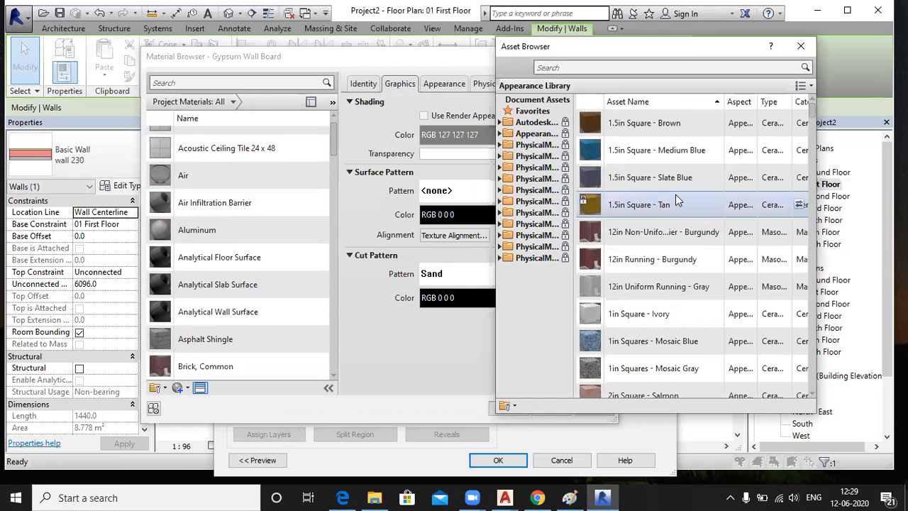
scroll(667, 149, "down", 2)
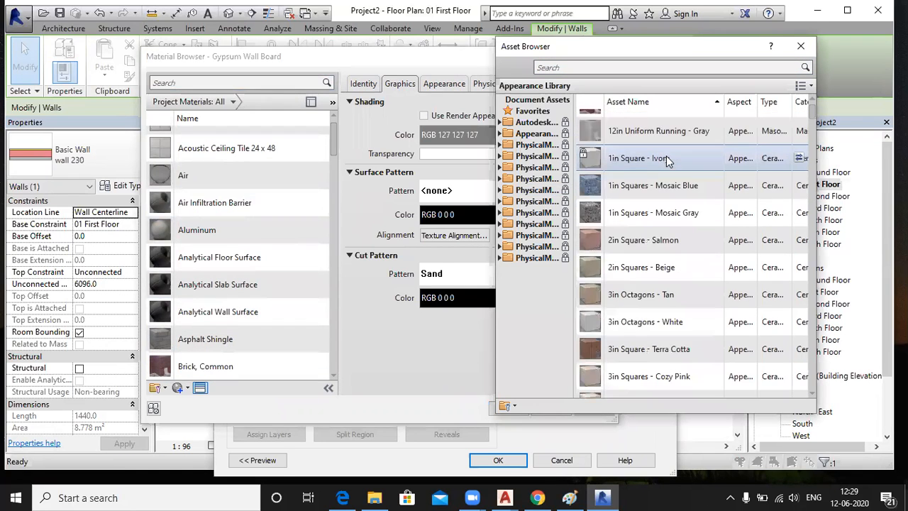
scroll(666, 158, "down", 2)
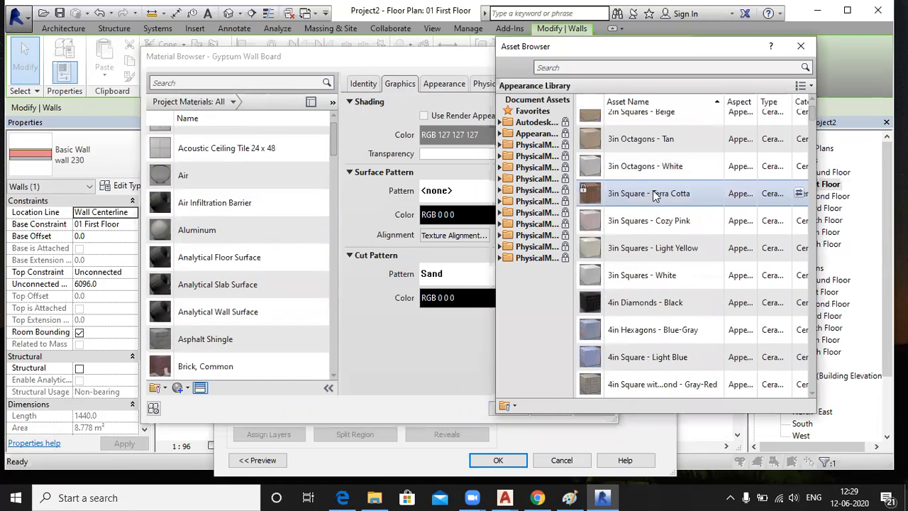
scroll(653, 192, "down", 2)
scroll(649, 206, "down", 3)
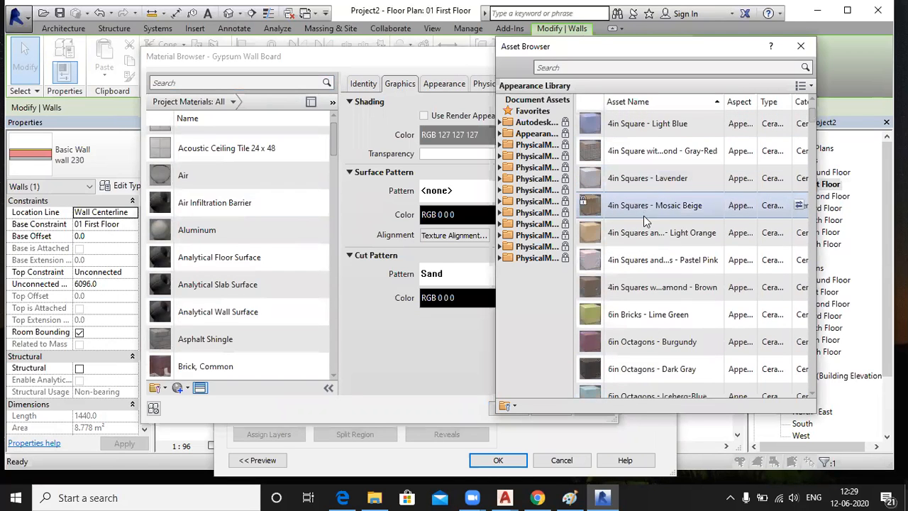
scroll(644, 317, "down", 2)
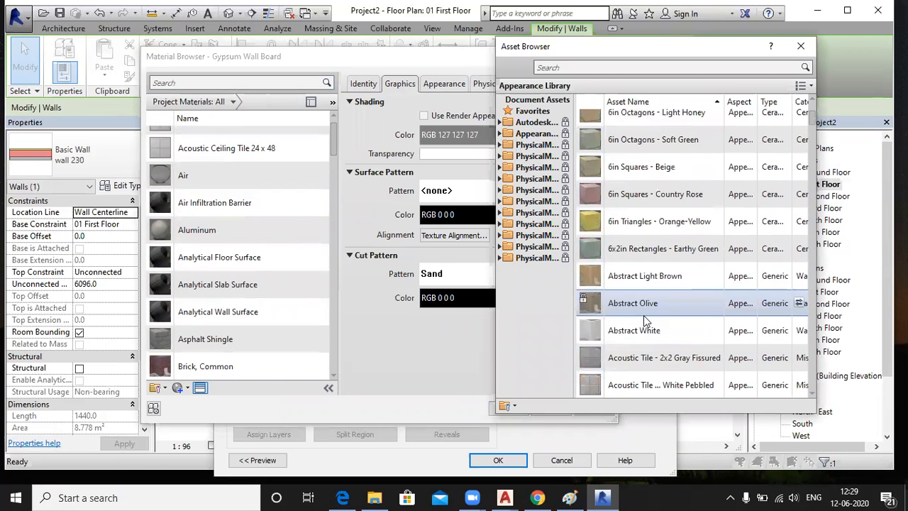
scroll(644, 320, "down", 2)
scroll(644, 315, "down", 7)
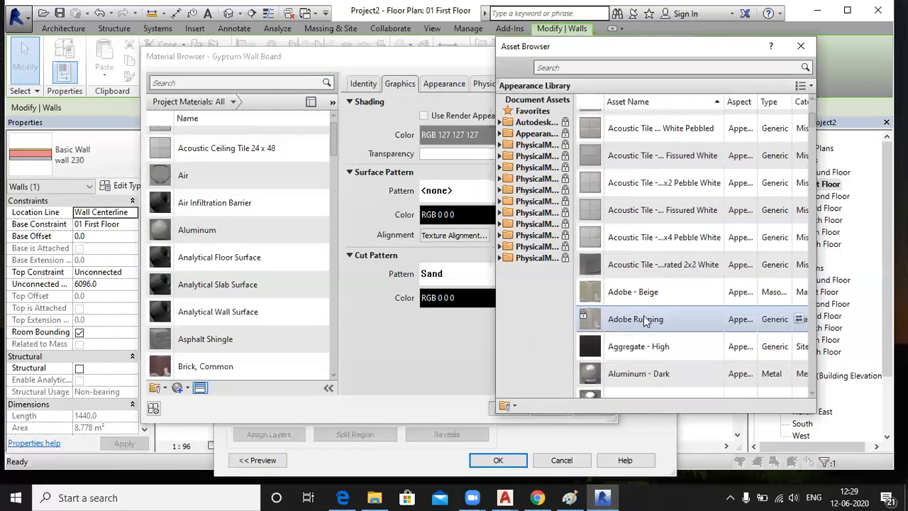
scroll(644, 315, "down", 5)
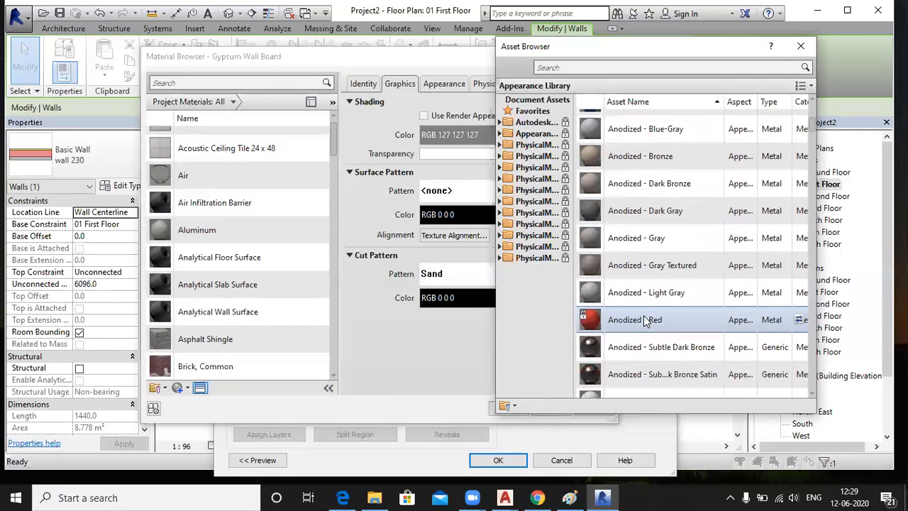
scroll(644, 315, "down", 8)
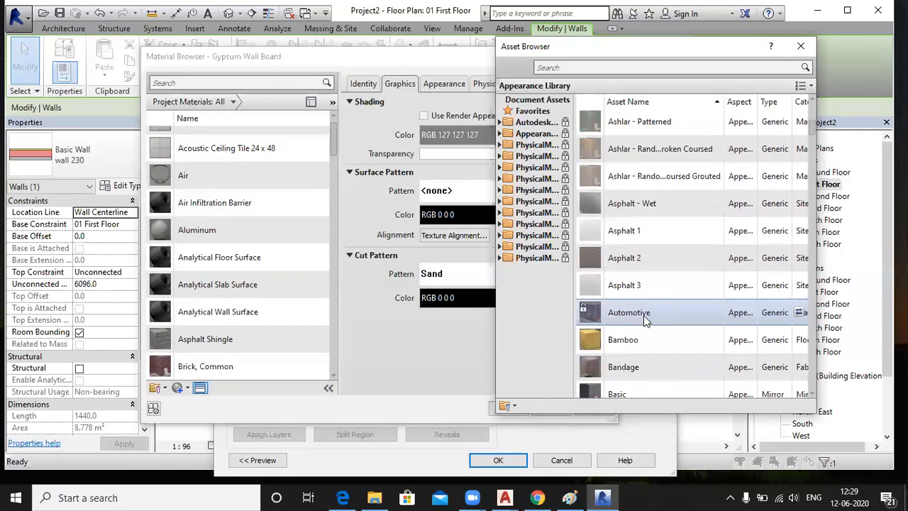
scroll(644, 315, "down", 3)
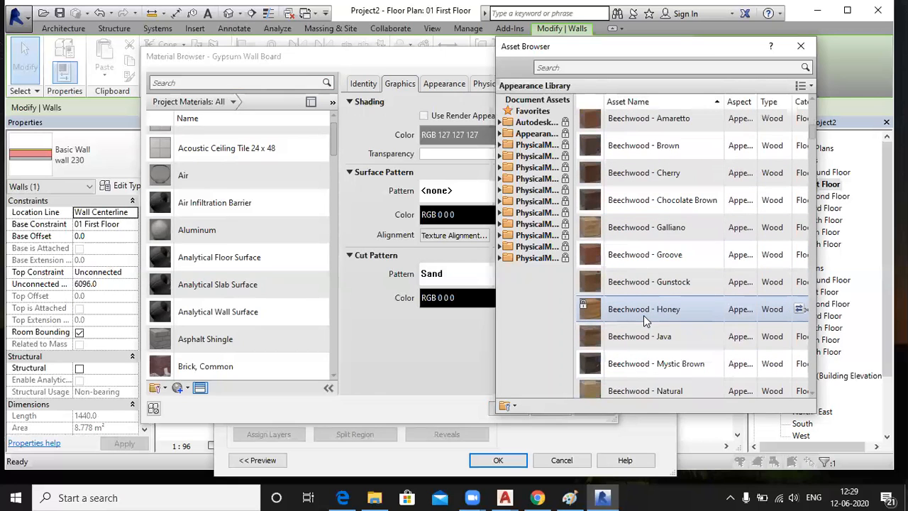
scroll(635, 311, "down", 4)
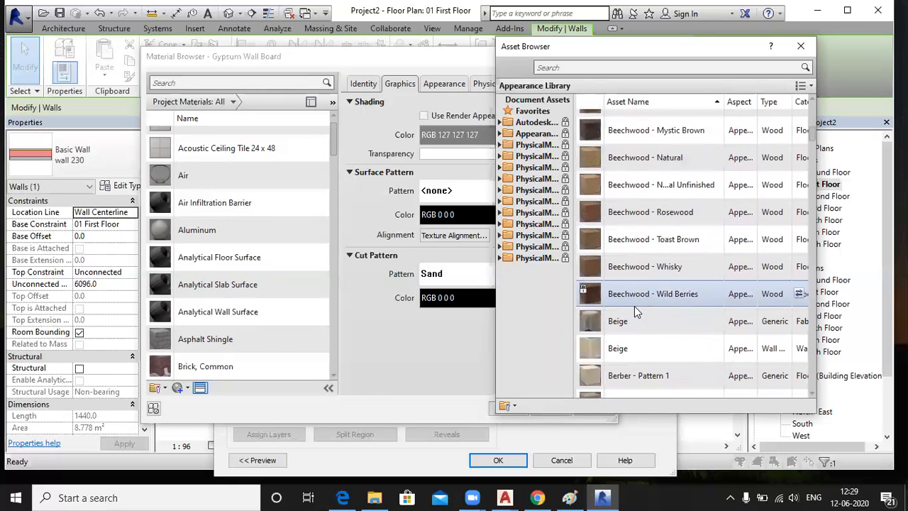
scroll(635, 306, "down", 6)
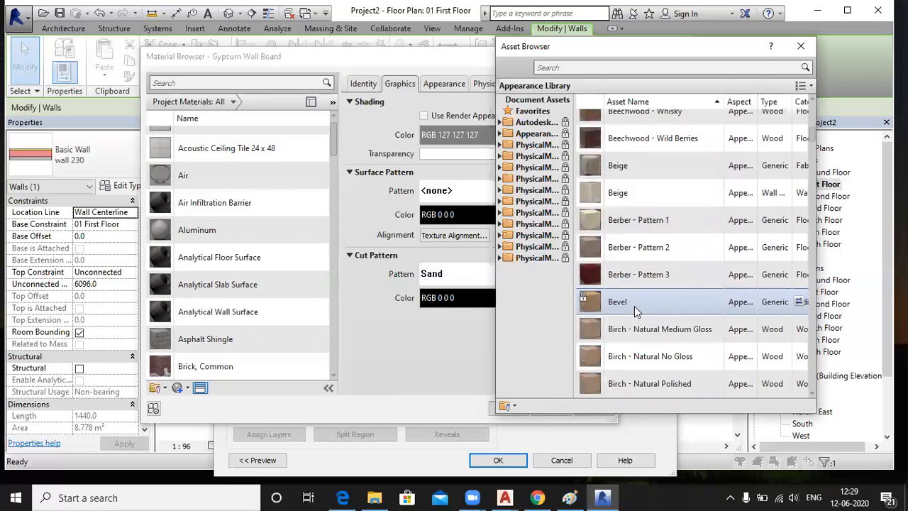
scroll(634, 306, "down", 5)
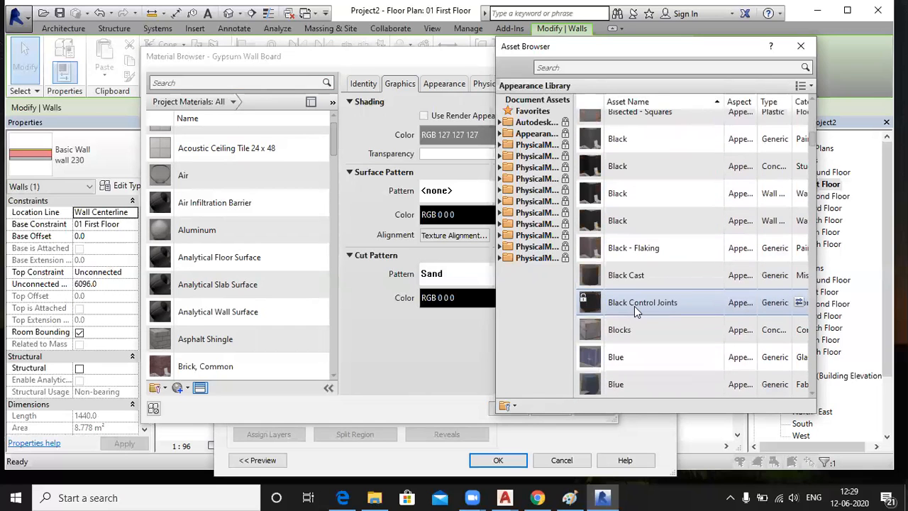
scroll(635, 306, "down", 6)
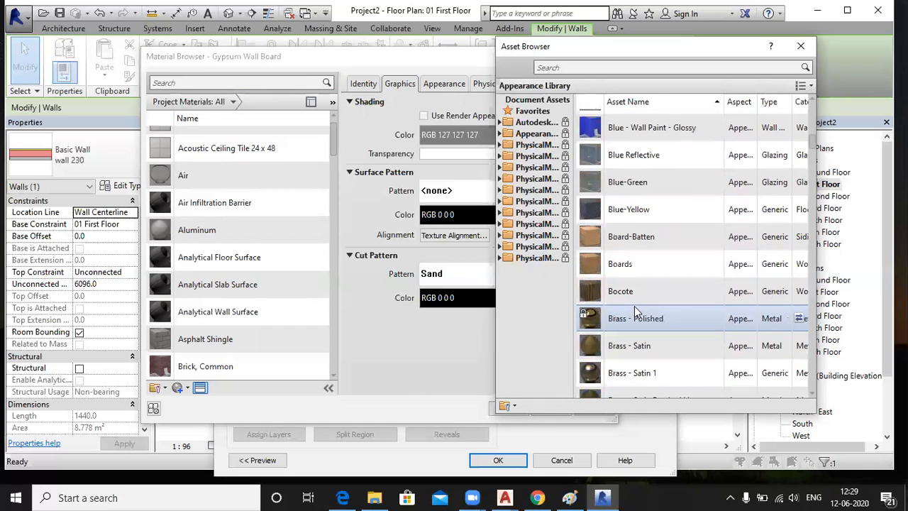
scroll(635, 310, "down", 7)
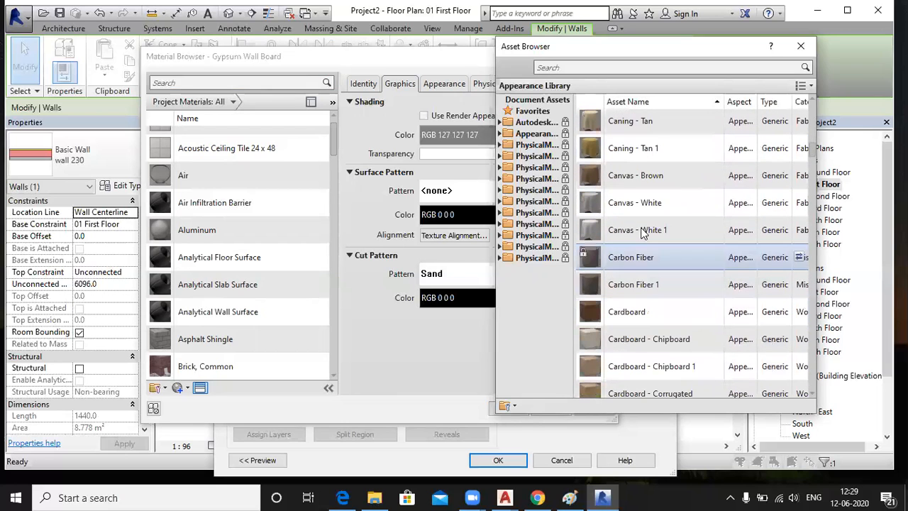
scroll(635, 162, "down", 3)
scroll(636, 166, "down", 7)
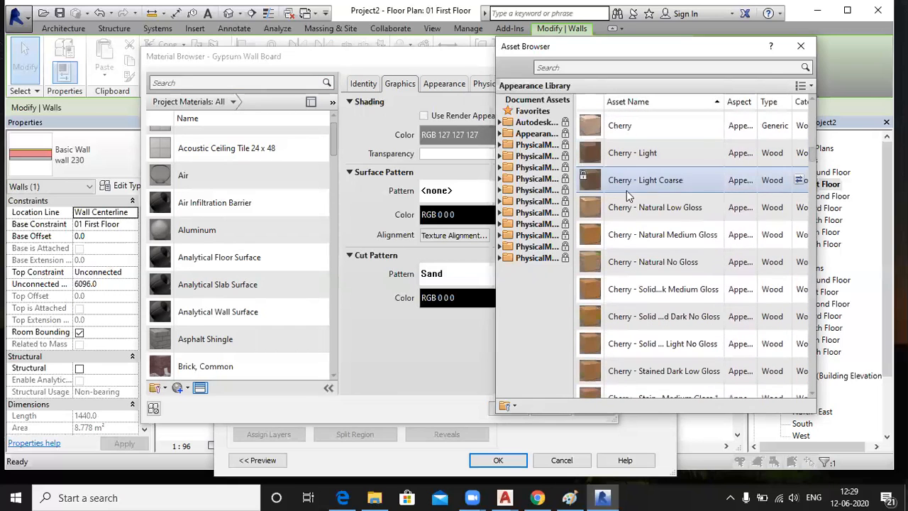
scroll(627, 209, "down", 4)
scroll(627, 209, "down", 5)
scroll(626, 209, "down", 6)
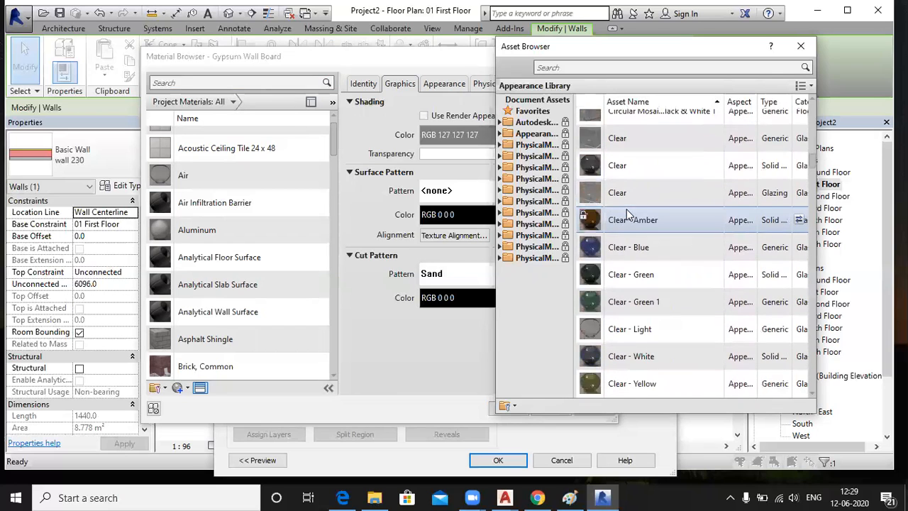
scroll(627, 212, "down", 3)
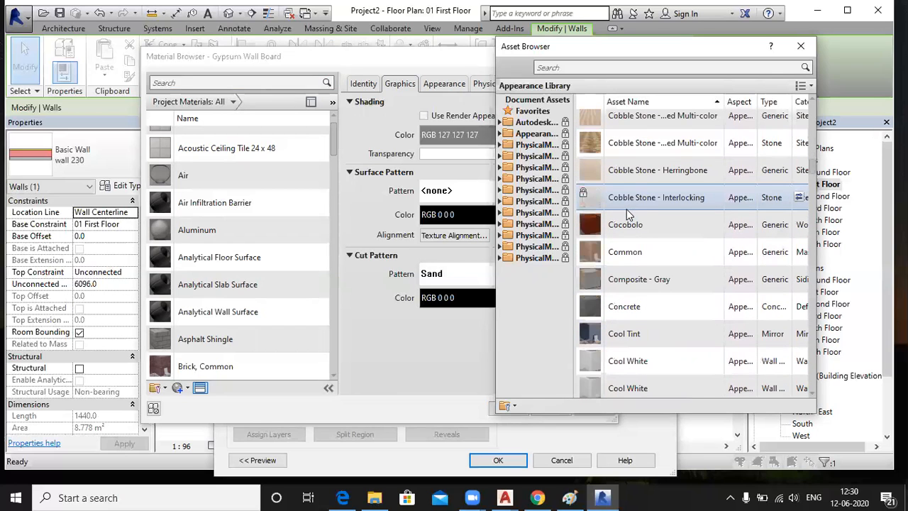
scroll(626, 213, "down", 12)
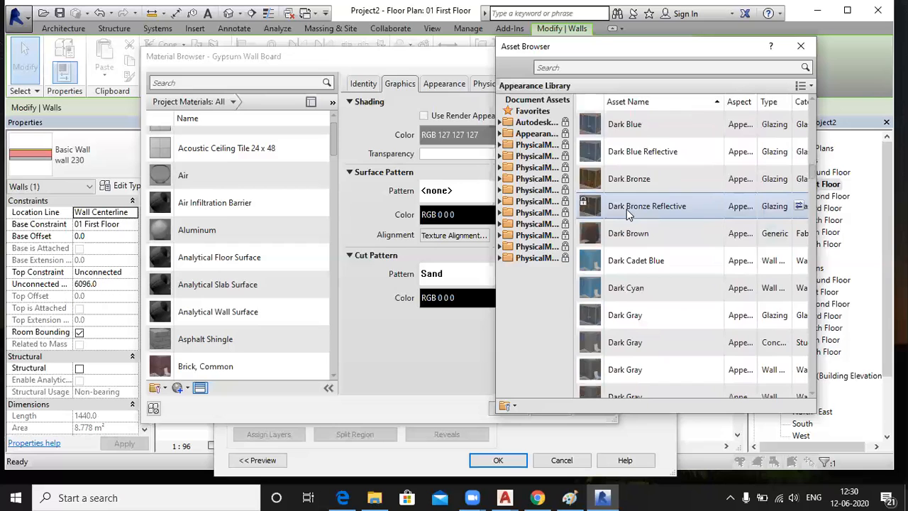
scroll(626, 213, "down", 1)
scroll(626, 213, "down", 5)
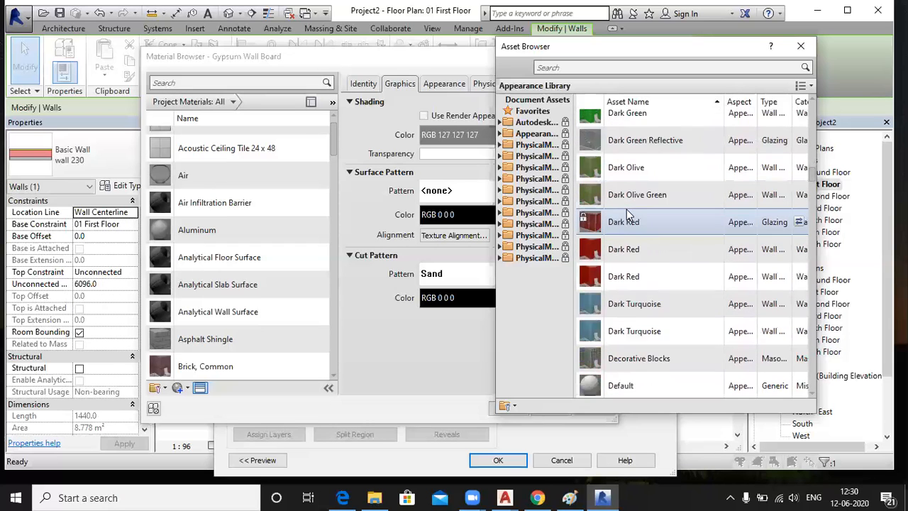
scroll(626, 213, "down", 10)
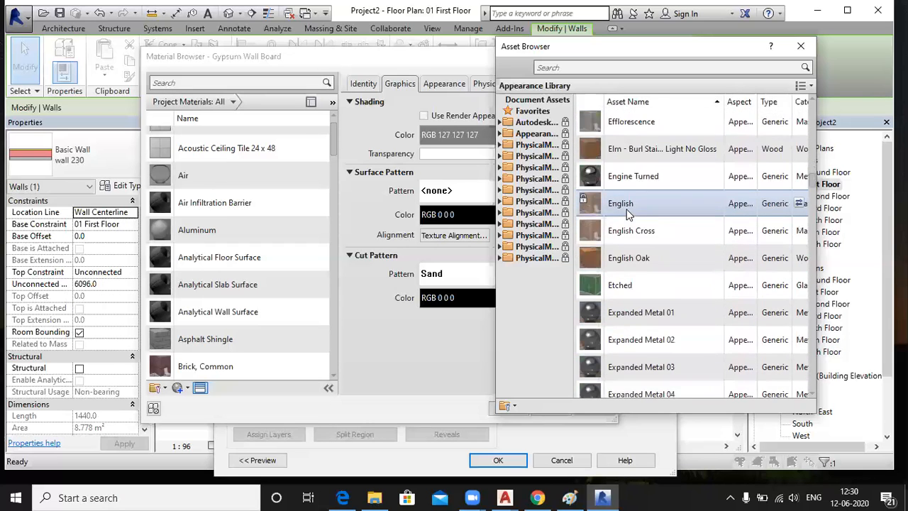
scroll(627, 214, "down", 8)
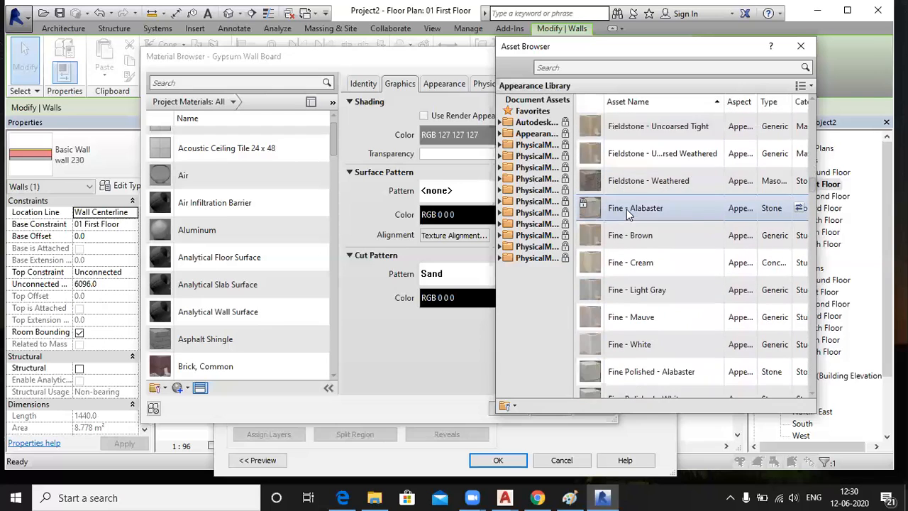
scroll(626, 213, "down", 8)
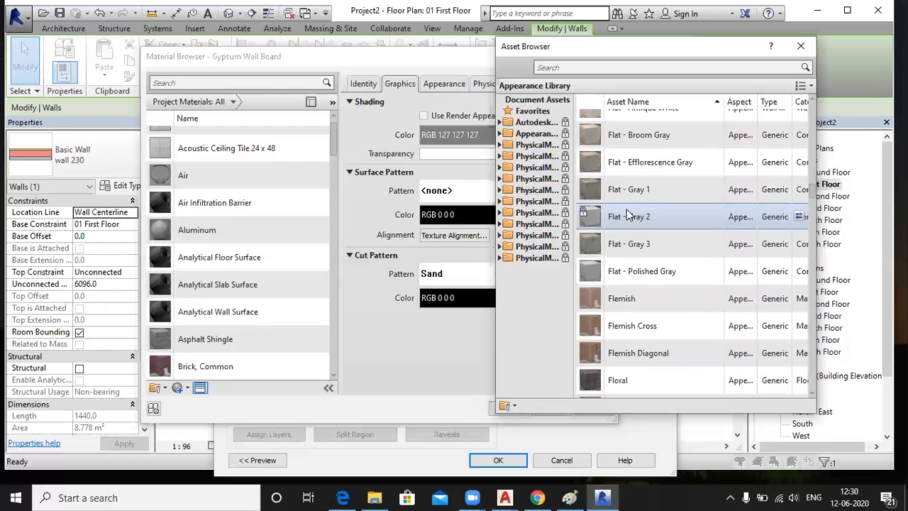
scroll(627, 213, "down", 8)
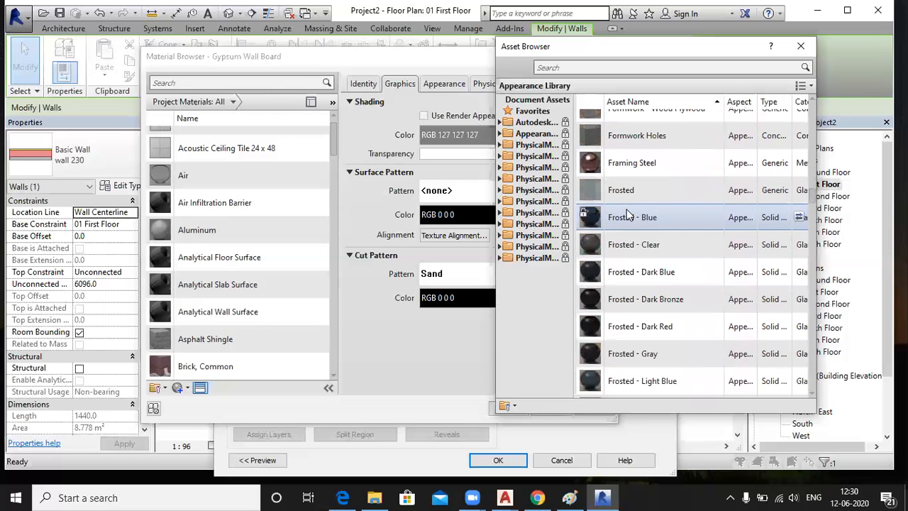
scroll(626, 213, "down", 8)
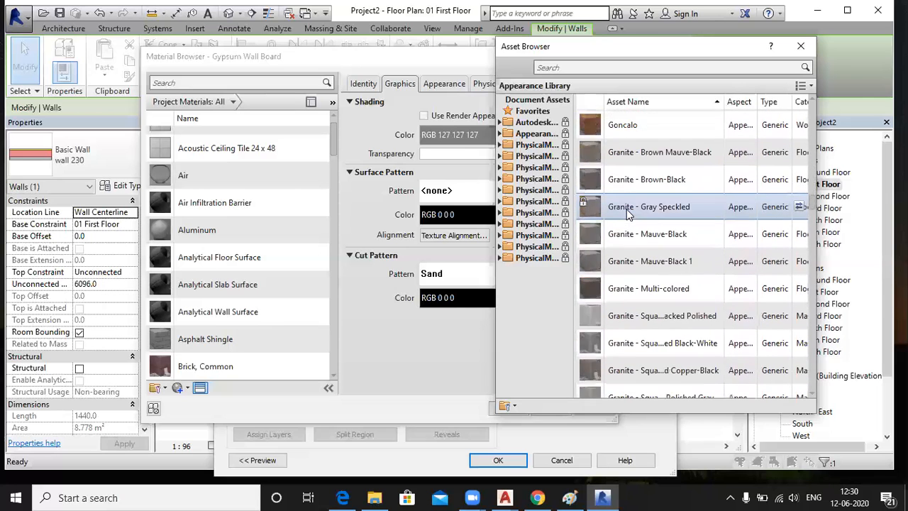
scroll(627, 213, "down", 4)
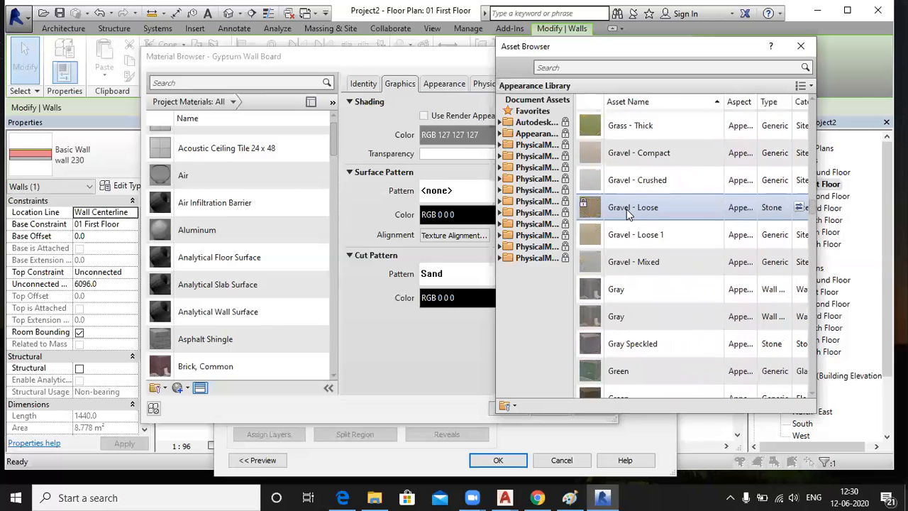
Step: Look through more of the Appearance Library's assets, from gravel to marble, and close the Asset Browser and Material Browser
scroll(628, 213, "down", 12)
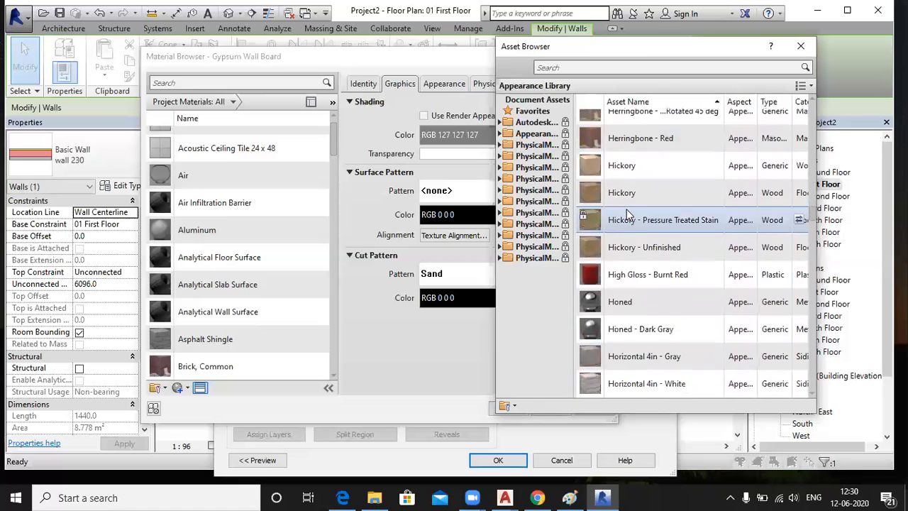
scroll(627, 209, "down", 13)
scroll(626, 209, "down", 13)
scroll(627, 210, "down", 8)
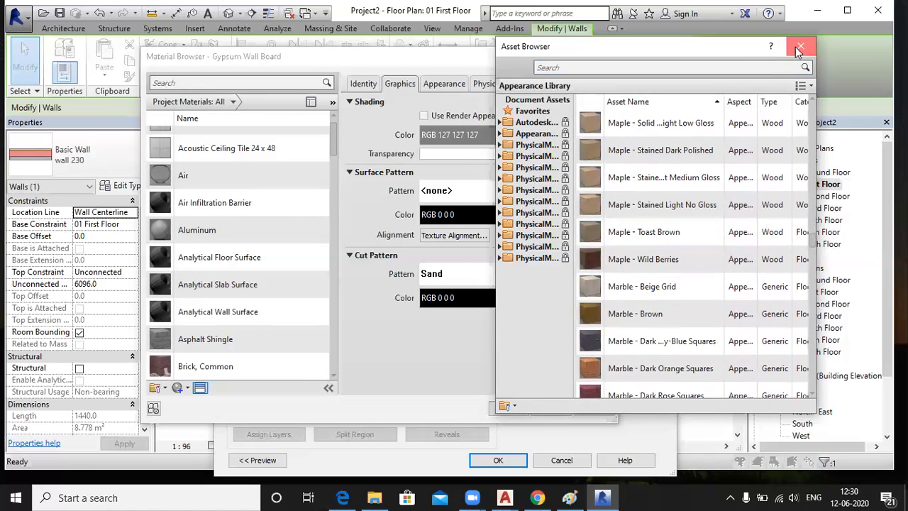
left_click(799, 48)
left_click(602, 57)
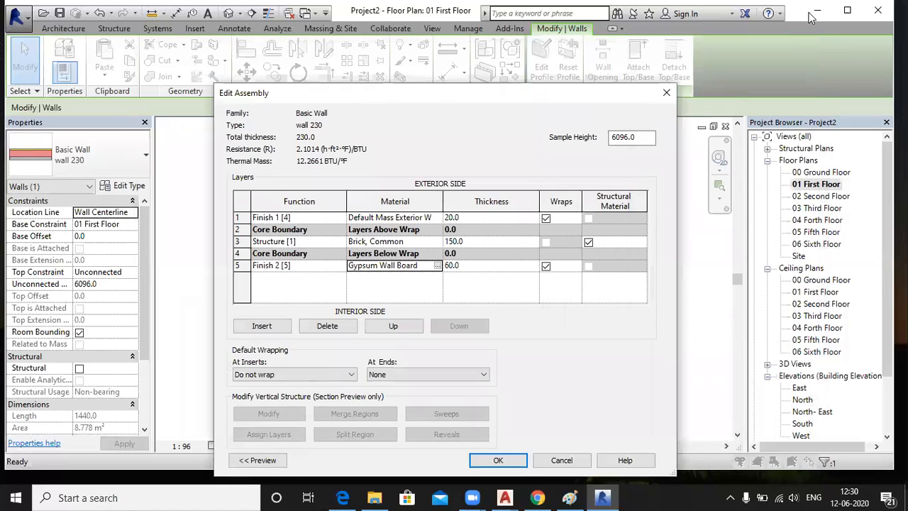
Step: Switch to Chrome and search Google for "wall paint texture"
left_click(537, 497)
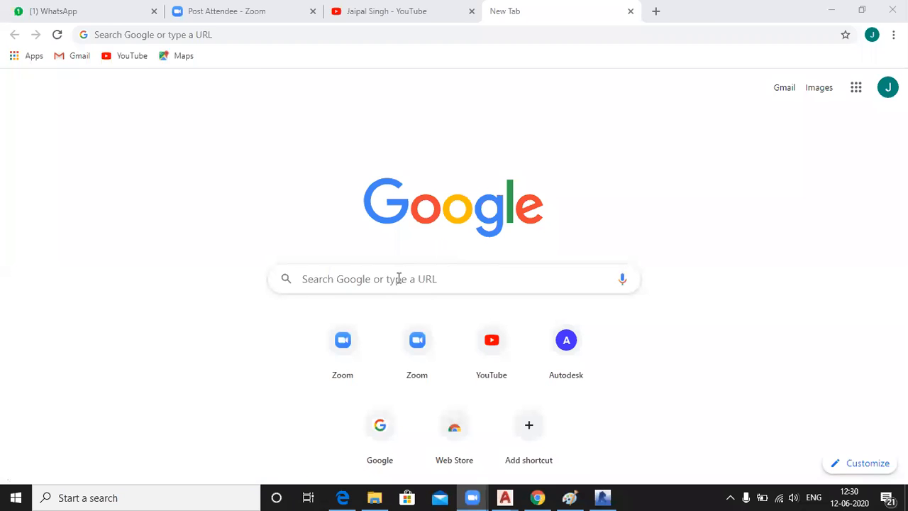
left_click(399, 277)
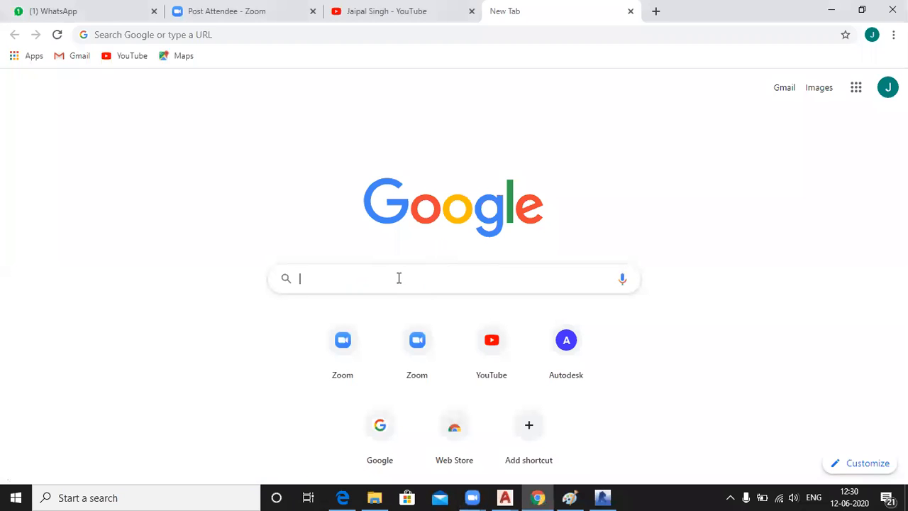
type("wall ")
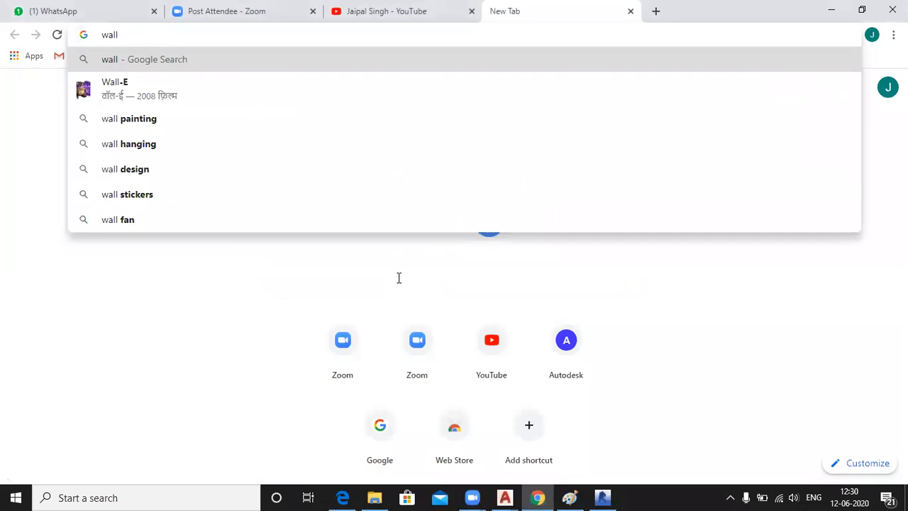
type("paint ")
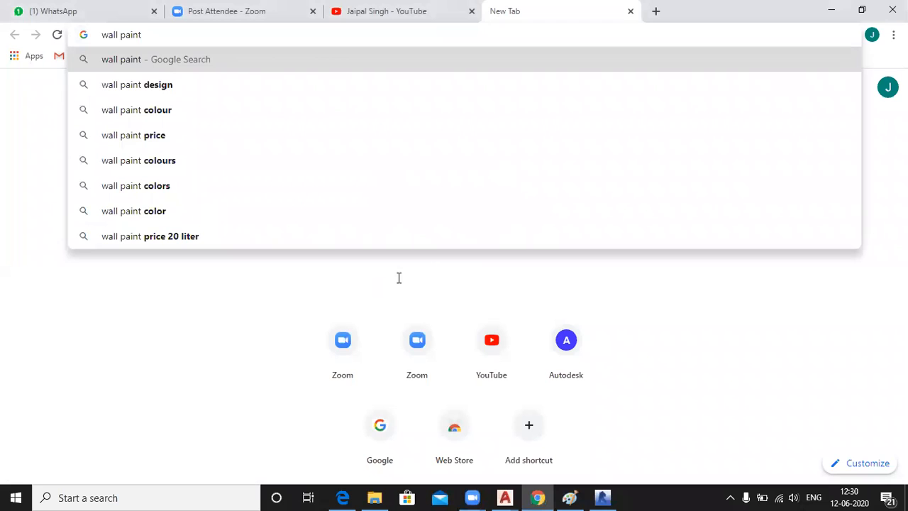
type("text")
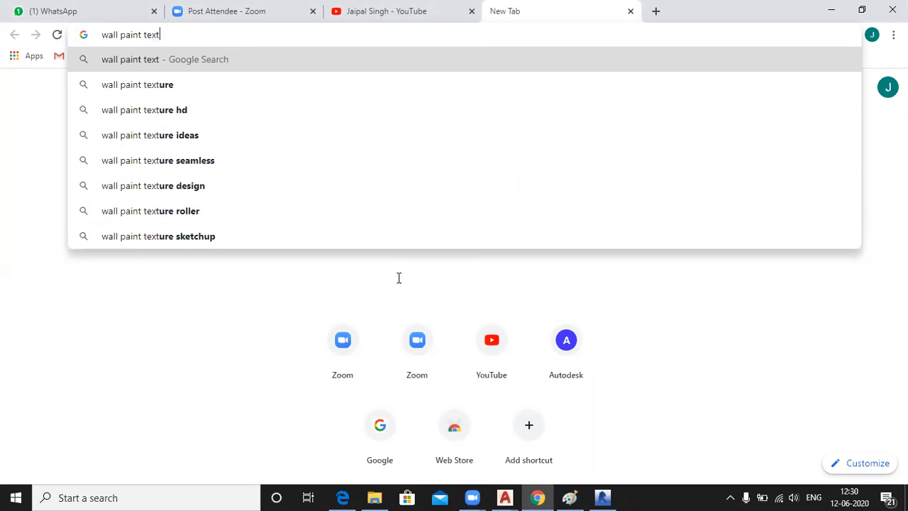
type("ure")
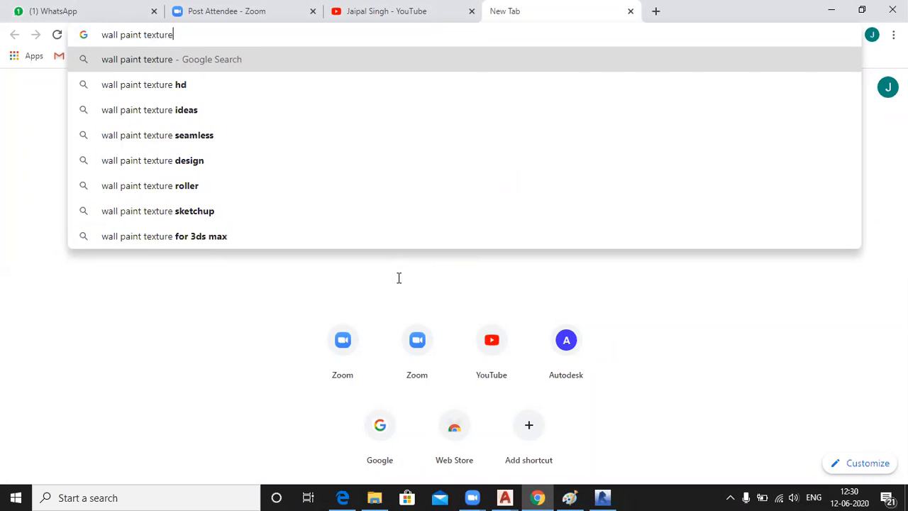
key("Return")
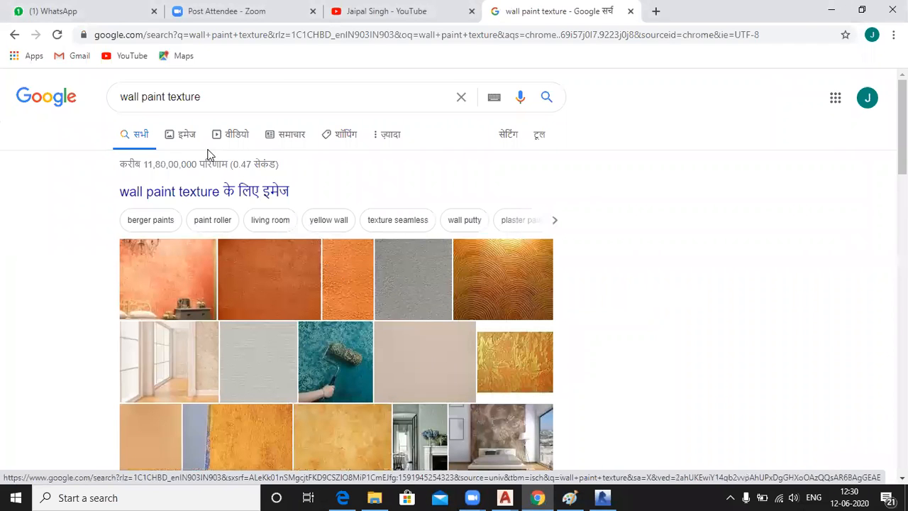
Step: Show the image results of the search and look through the wall paint textures
left_click(187, 138)
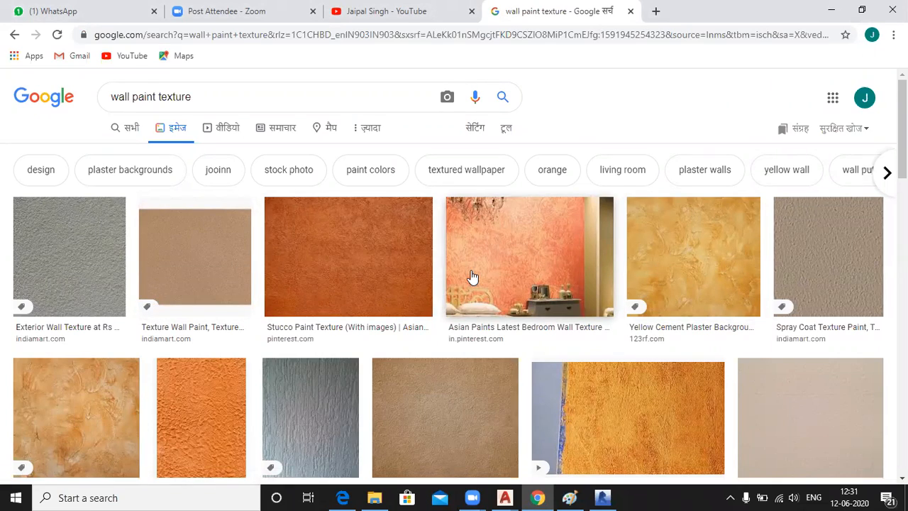
scroll(473, 276, "down", 3)
scroll(462, 280, "up", 3)
scroll(467, 276, "down", 5)
scroll(466, 276, "down", 1)
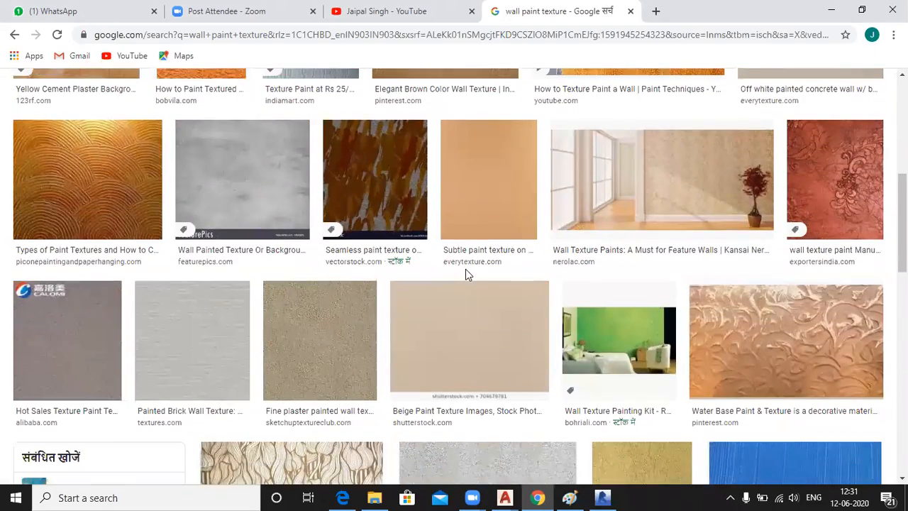
scroll(466, 275, "down", 5)
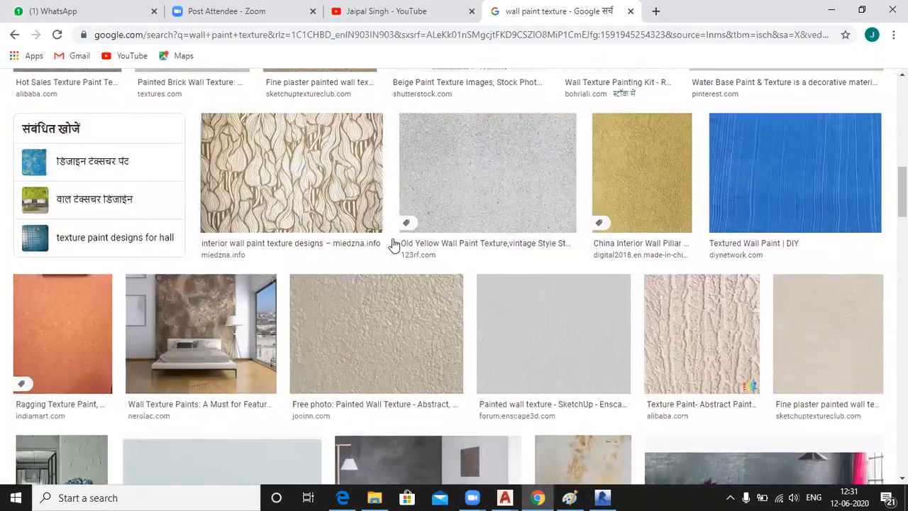
scroll(395, 239, "up", 4)
left_click(12, 35)
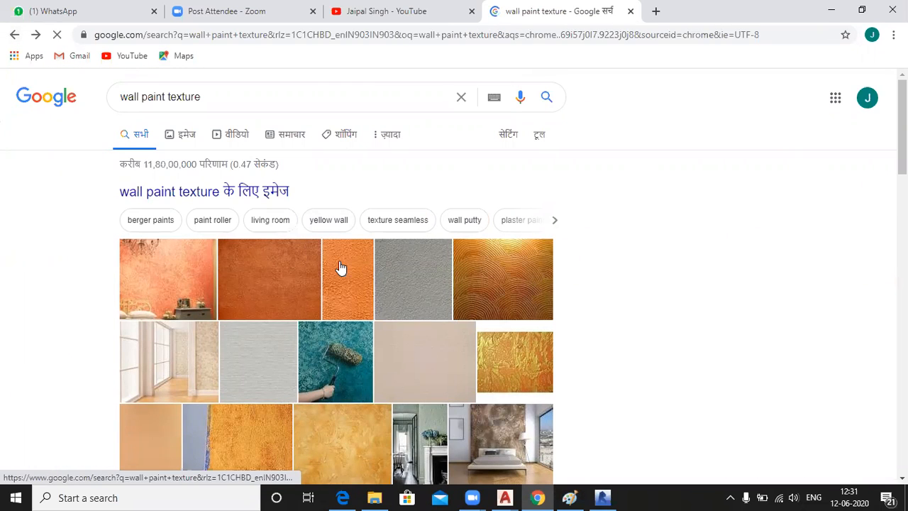
left_click(331, 389)
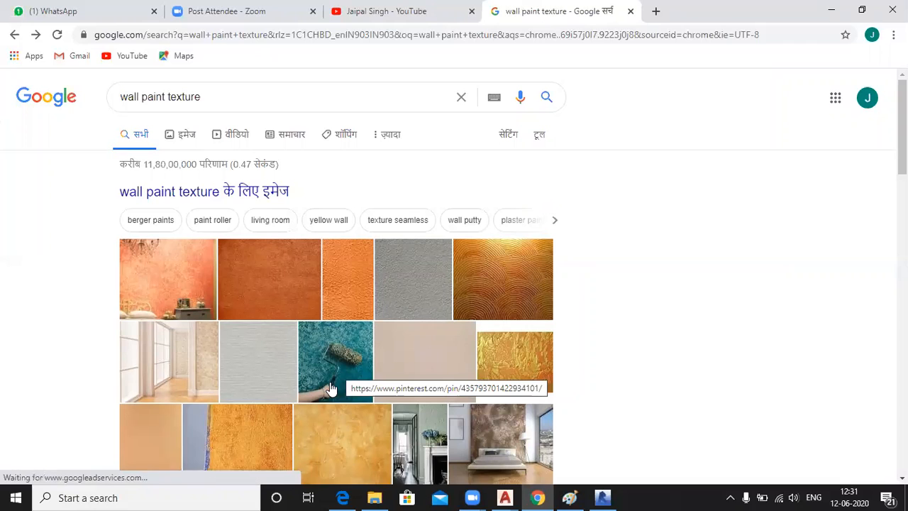
scroll(331, 388, "down", 1)
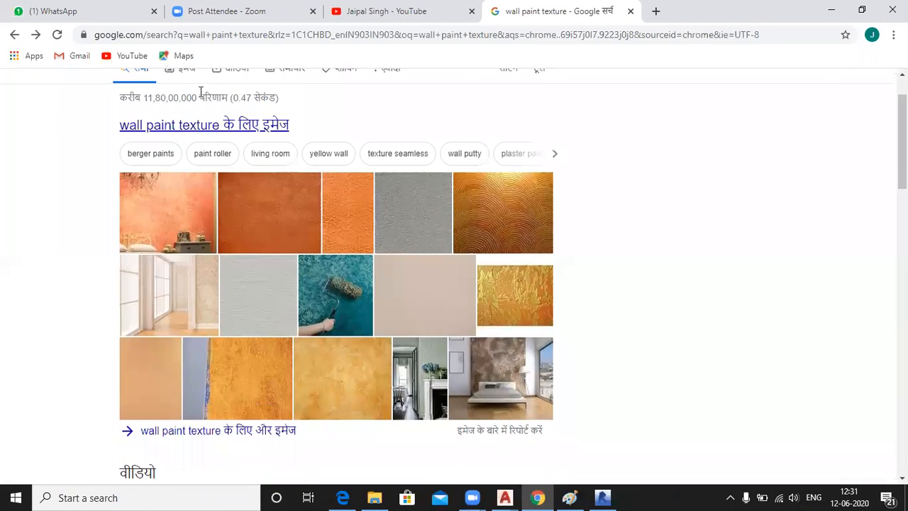
scroll(181, 103, "up", 1)
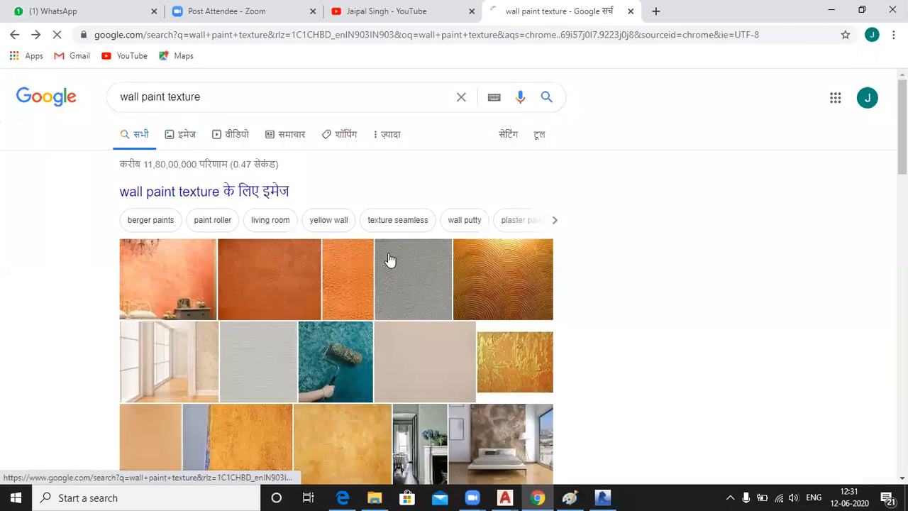
Step: Browse the image results for "wall paint texture" again and open the preview of the red floral wall texture from exportersindia.com
scroll(390, 263, "down", 1)
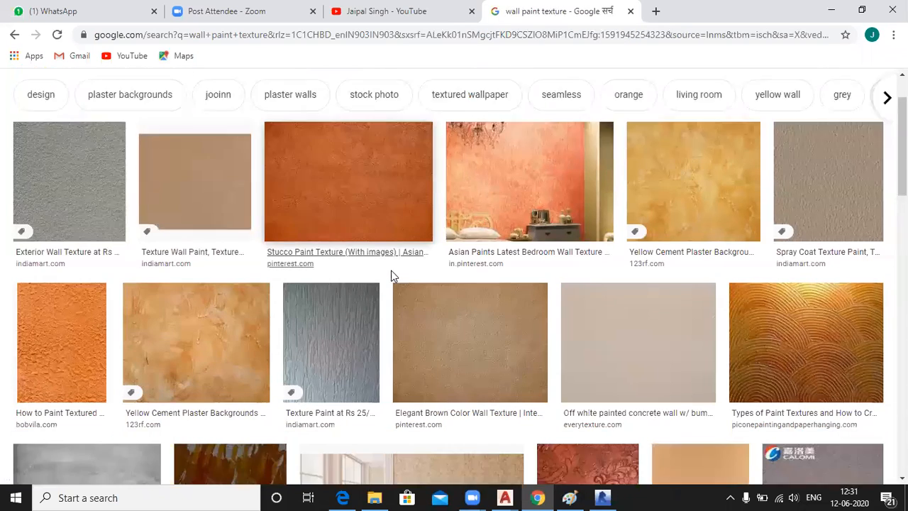
scroll(394, 276, "down", 3)
scroll(394, 278, "down", 1)
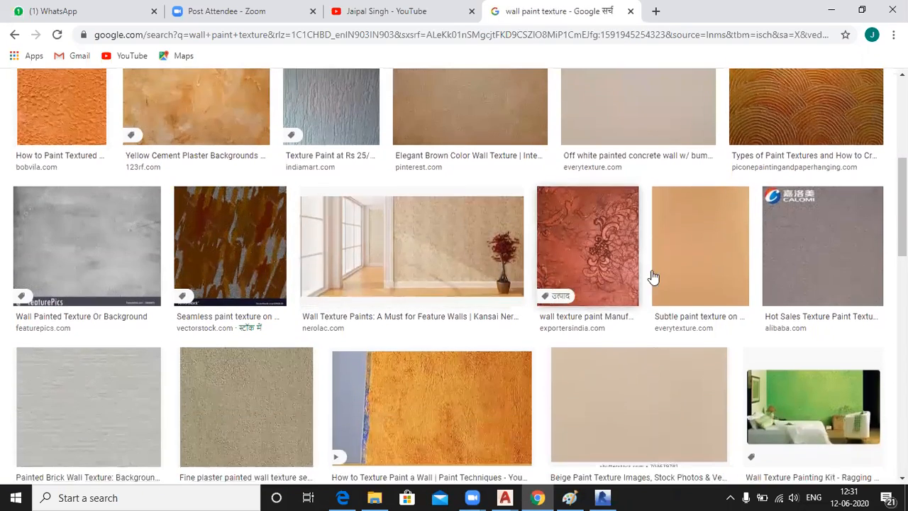
left_click(591, 244)
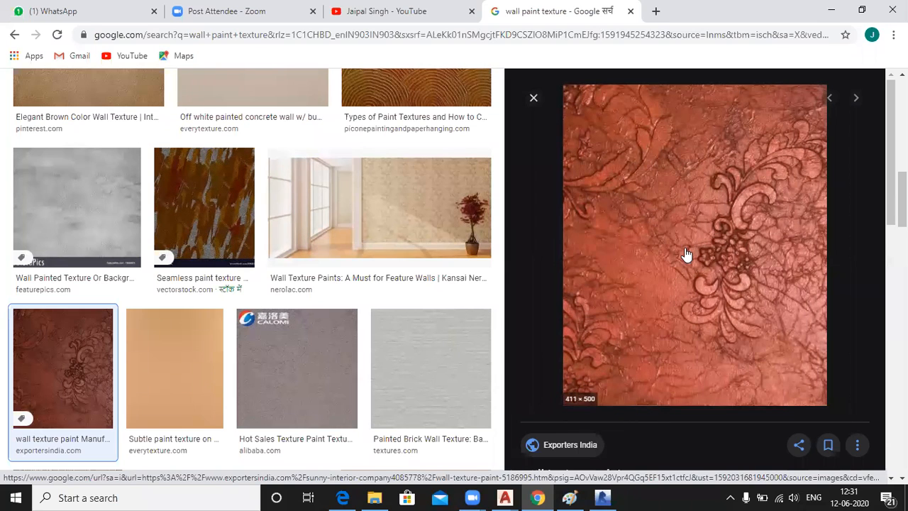
Step: Look through the similar images, preview the dark red texture with the scroll pattern, and return to the red floral texture's preview
scroll(686, 253, "up", 1)
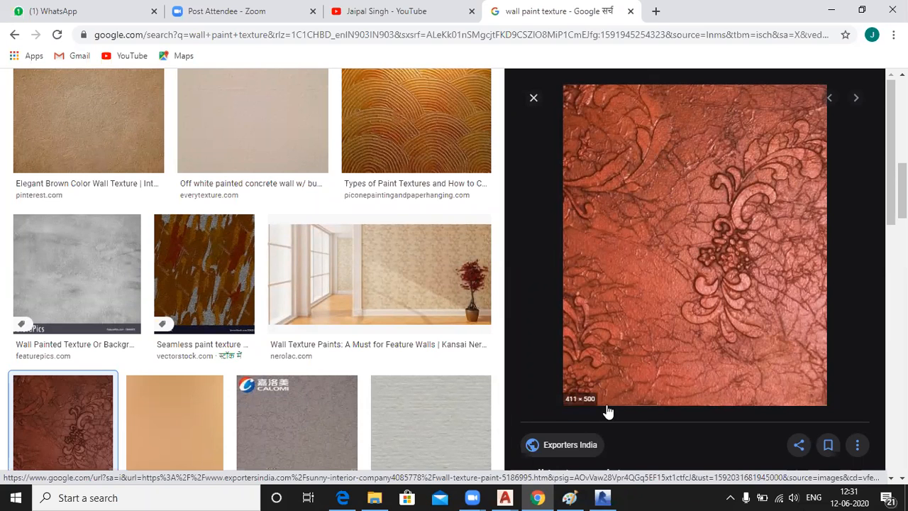
scroll(326, 294, "down", 4)
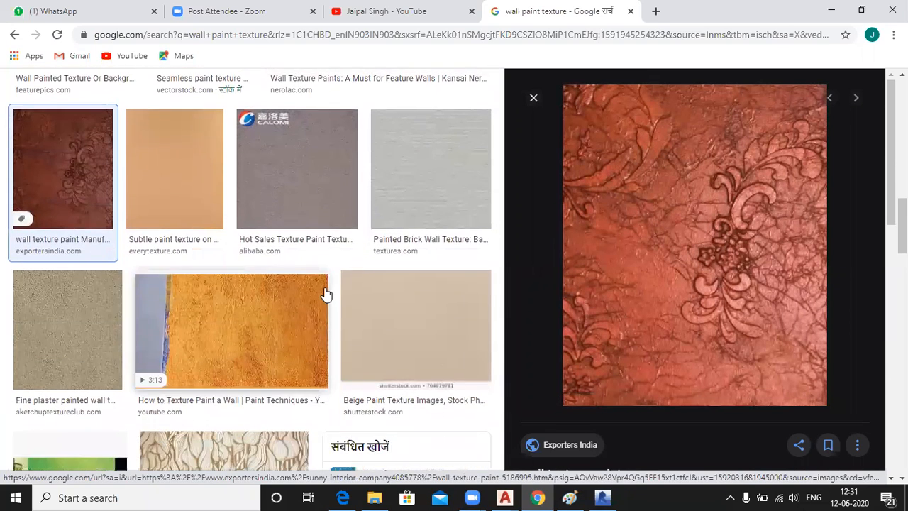
scroll(325, 293, "down", 7)
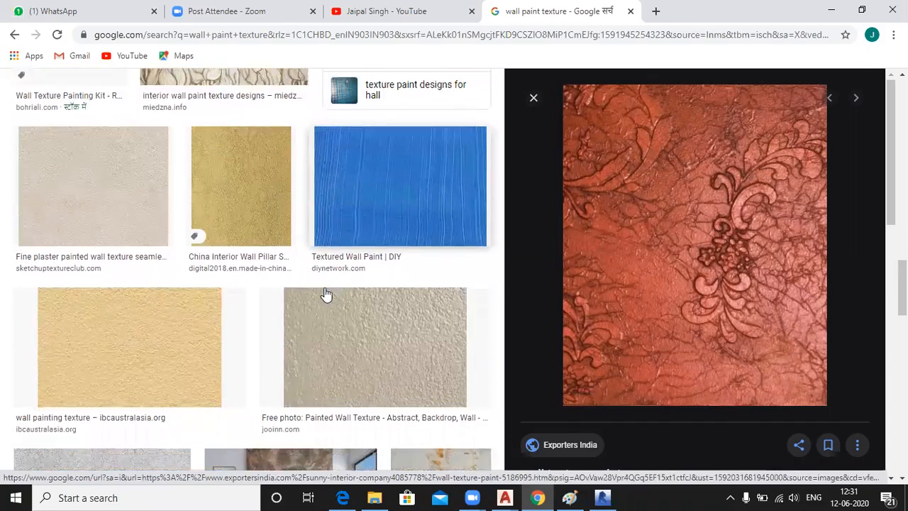
scroll(325, 294, "down", 1)
scroll(687, 324, "down", 6)
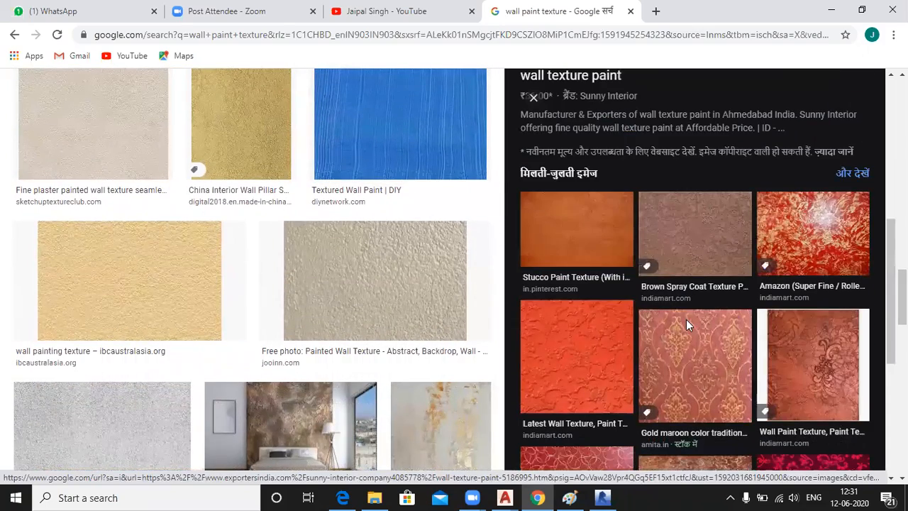
scroll(687, 323, "down", 2)
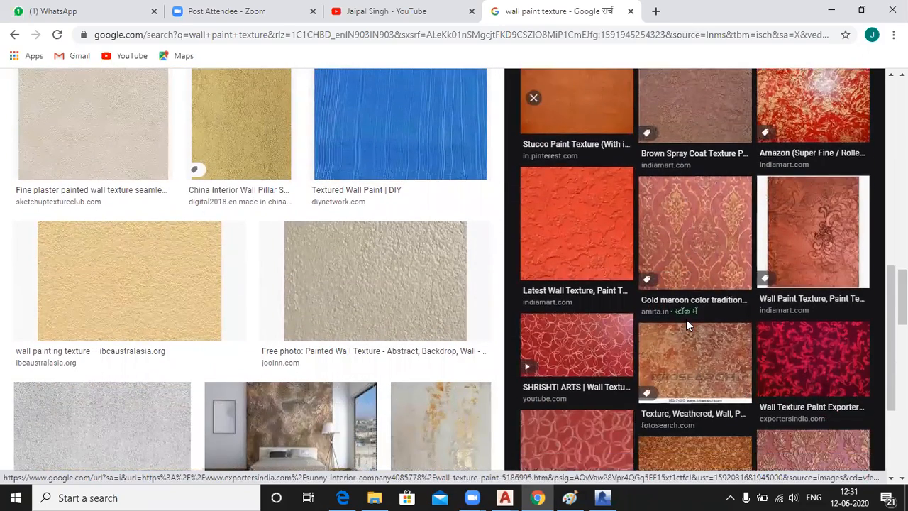
scroll(686, 323, "down", 1)
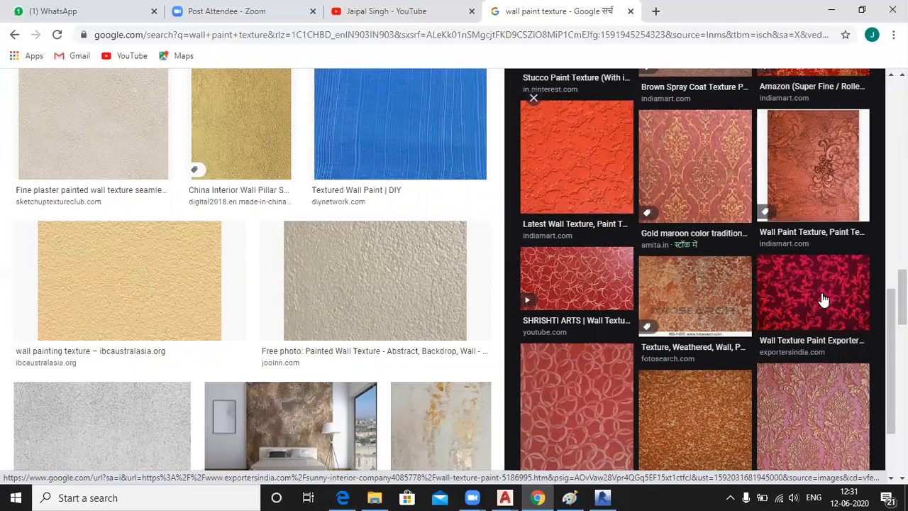
left_click(823, 299)
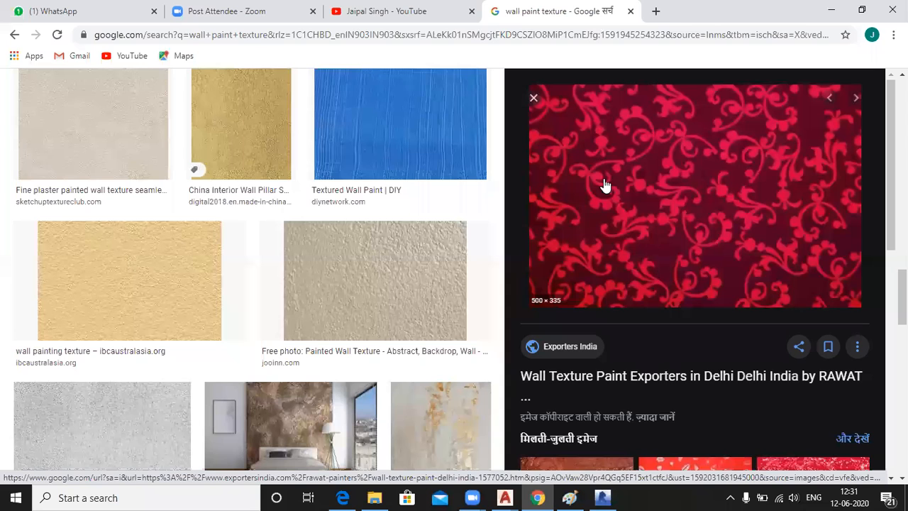
left_click(15, 35)
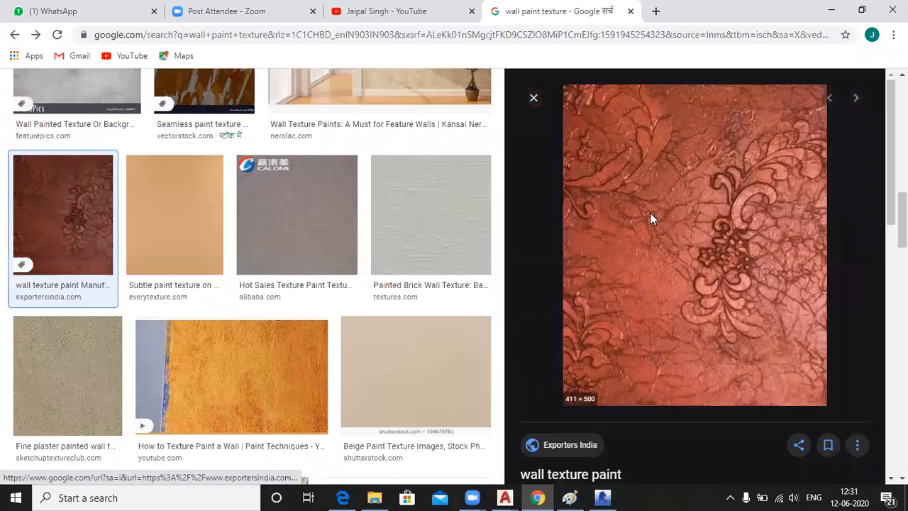
right_click(651, 219)
scroll(219, 182, "up", 10)
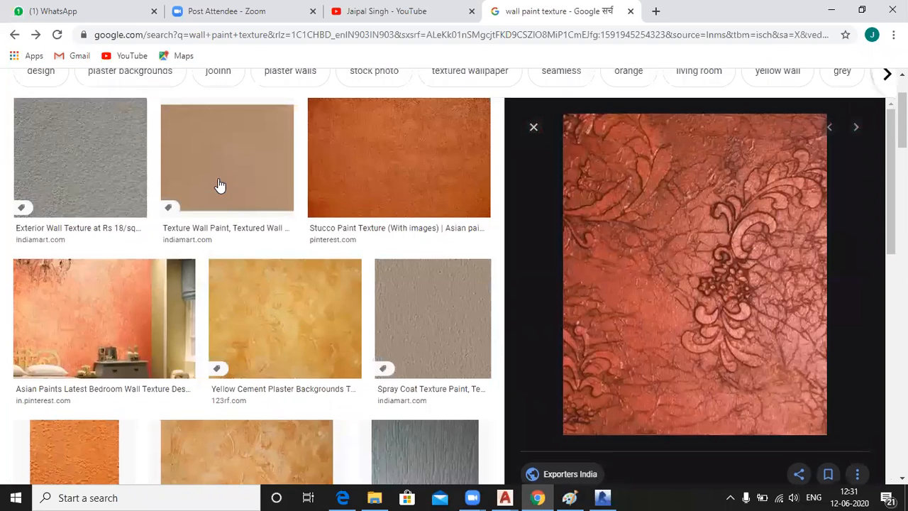
Step: Refine the image search to "wall paint texture hd images" and look through the textures found
left_click(216, 98)
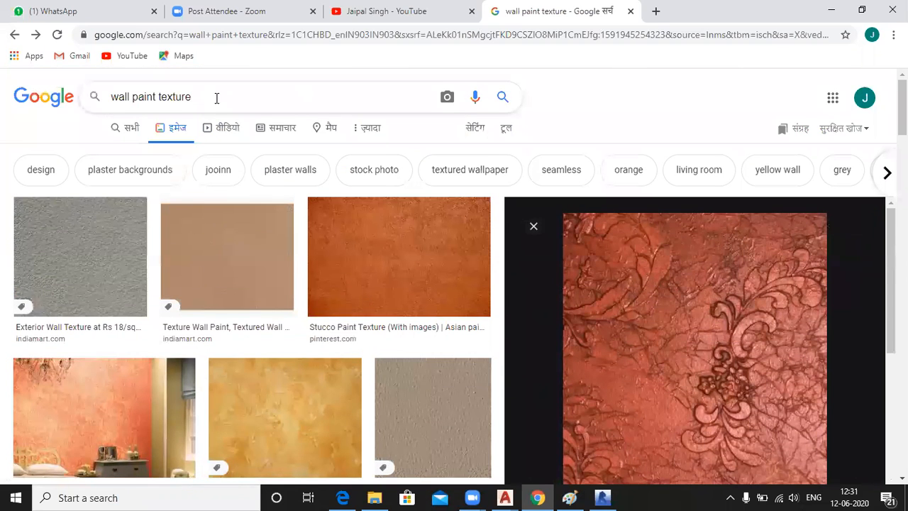
type("hd")
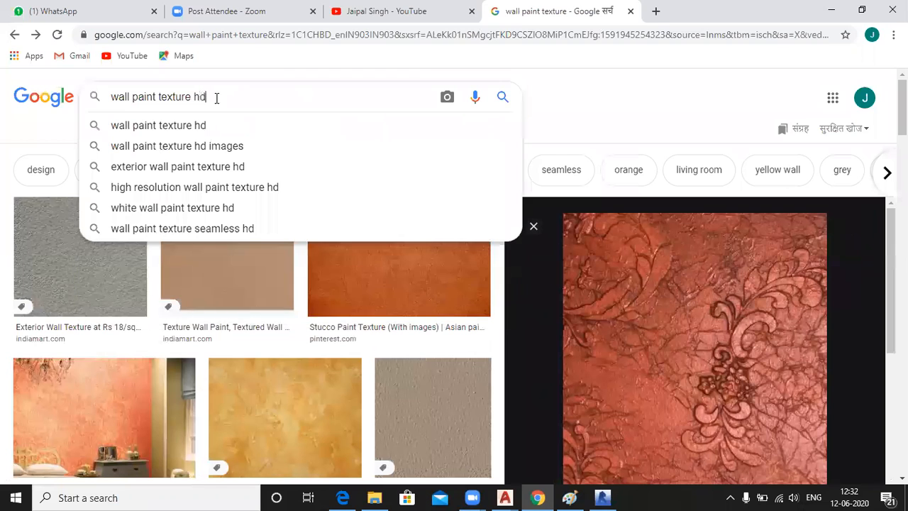
left_click(197, 146)
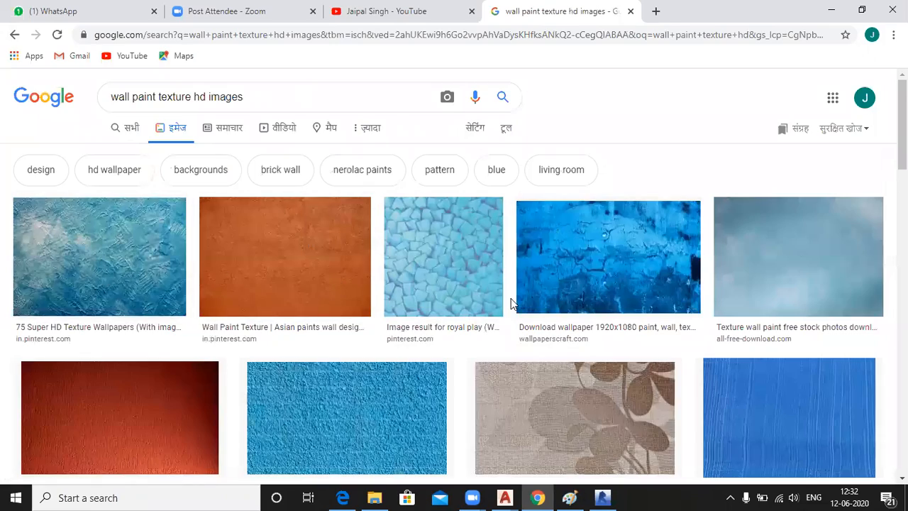
scroll(512, 305, "down", 3)
scroll(512, 305, "down", 2)
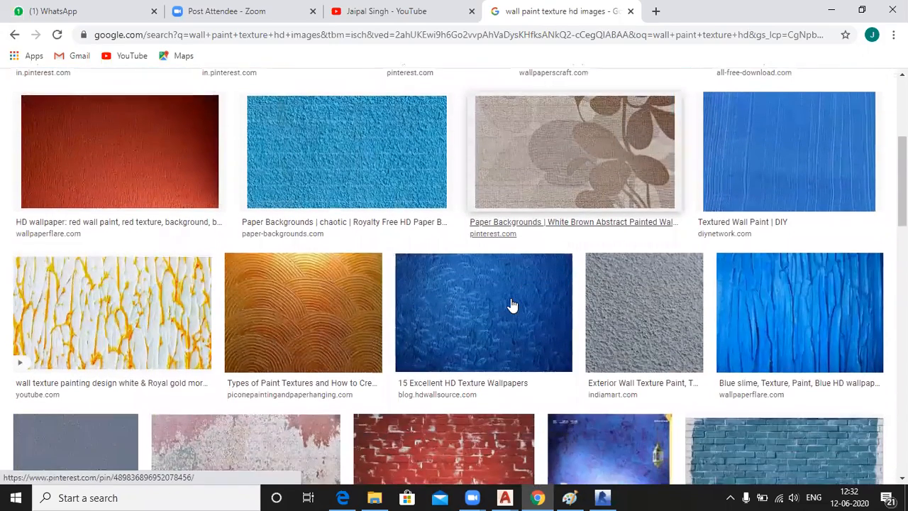
scroll(511, 303, "down", 1)
scroll(508, 291, "up", 1)
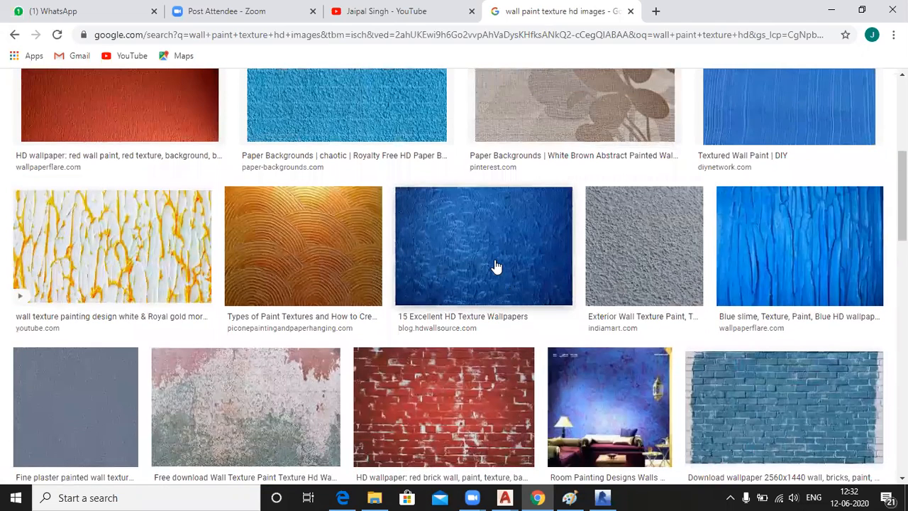
scroll(496, 264, "up", 3)
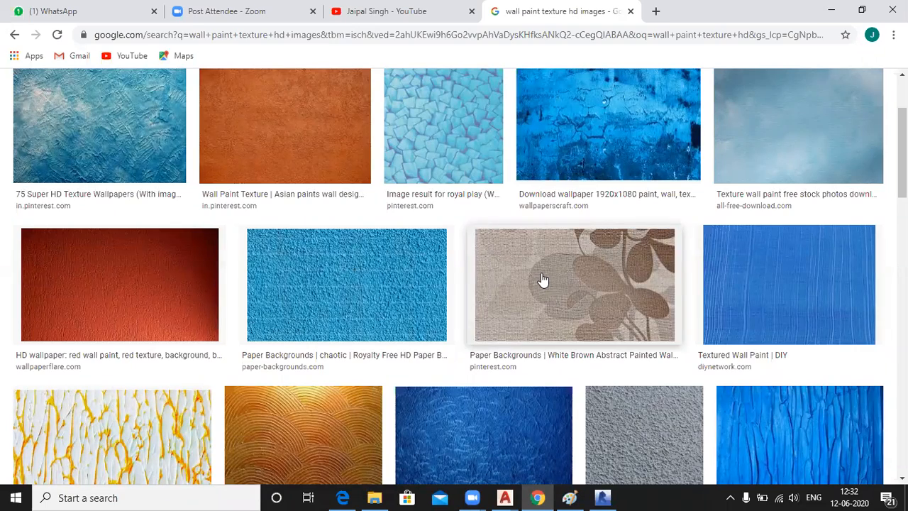
Step: Open the white and brown floral wall texture from pinterest.com and save the image to the Desktop as "wall texure" in JPEG format
left_click(580, 267)
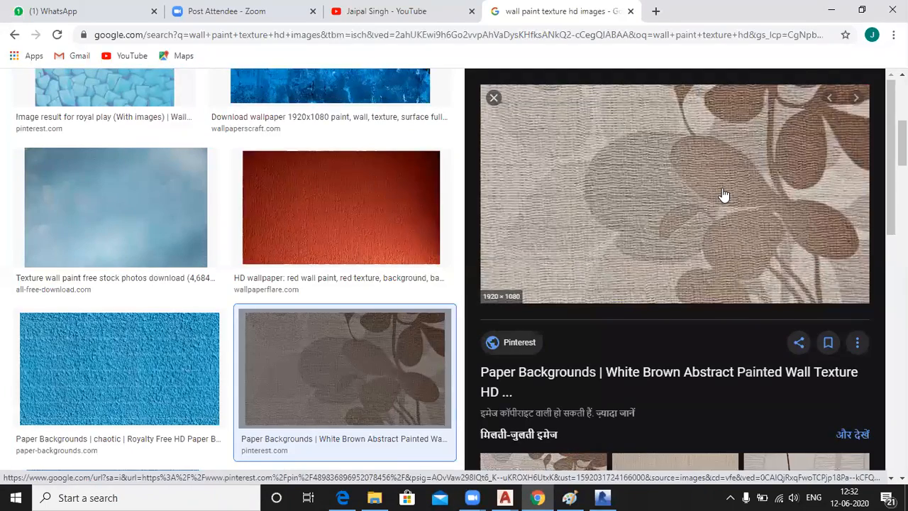
right_click(660, 161)
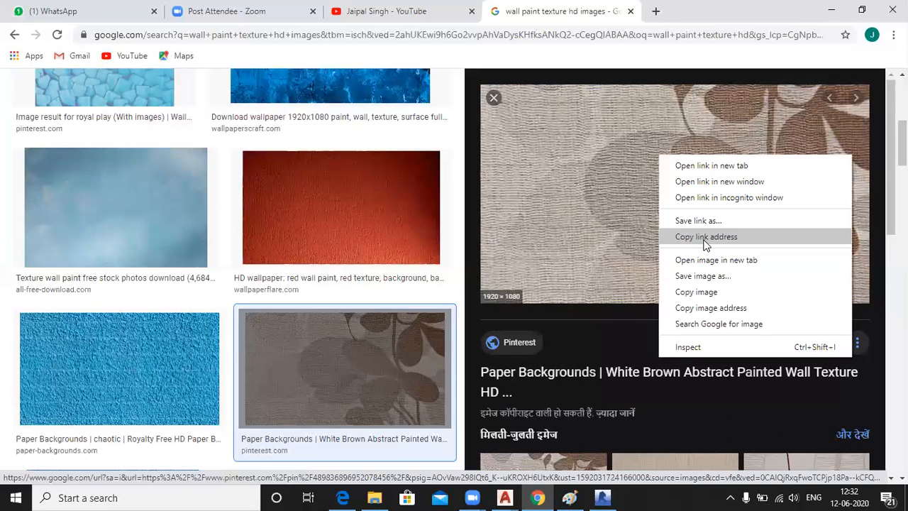
left_click(714, 293)
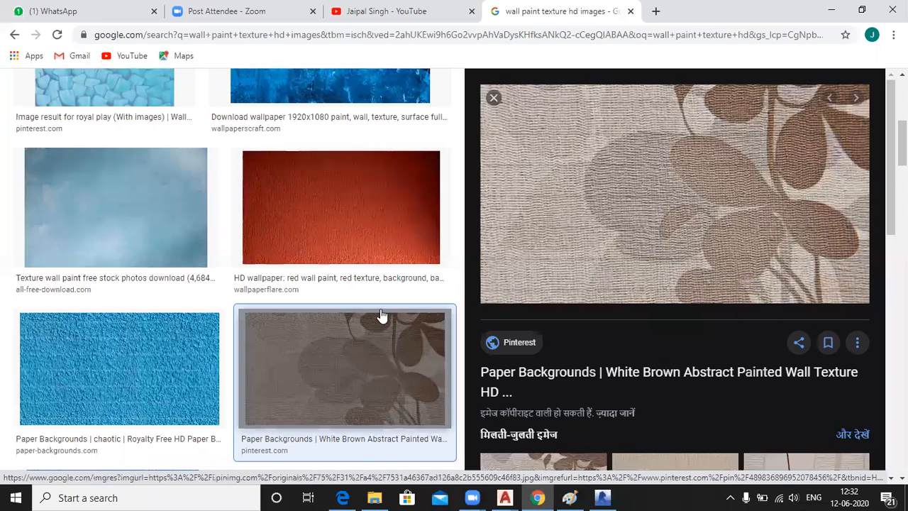
right_click(680, 151)
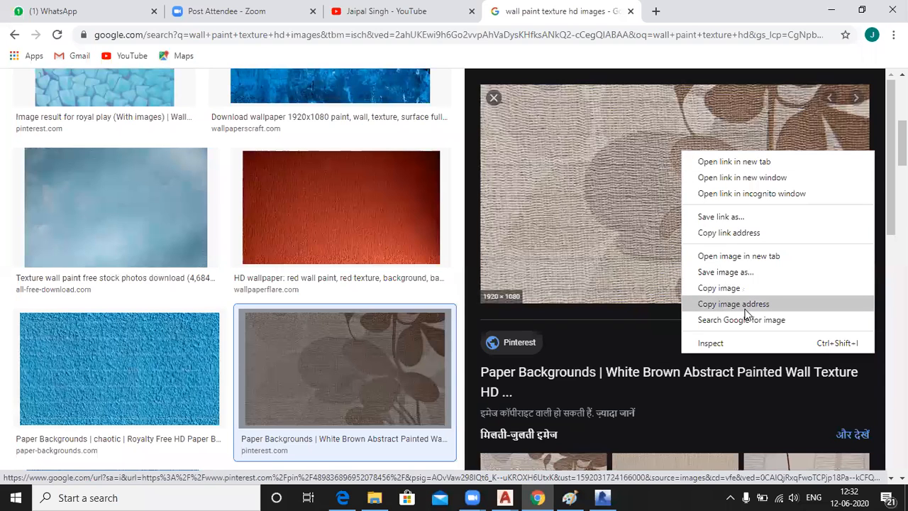
left_click(758, 285)
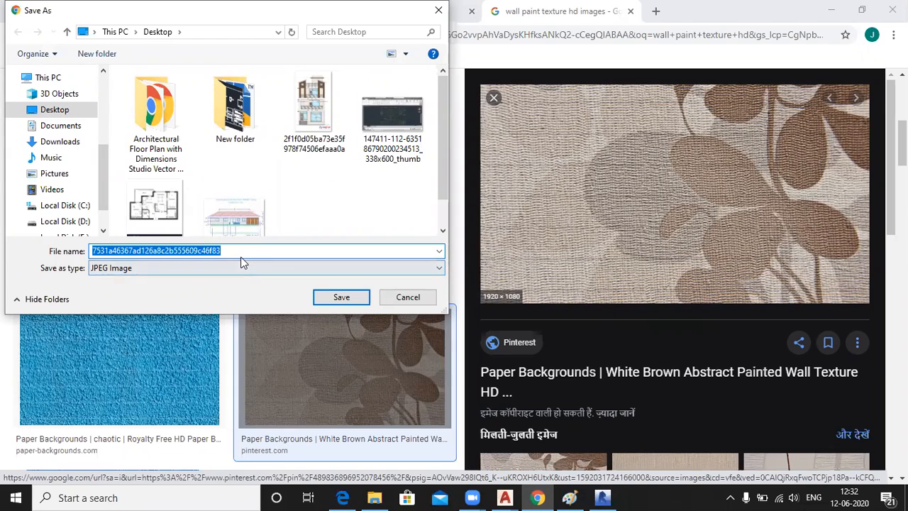
type("wall")
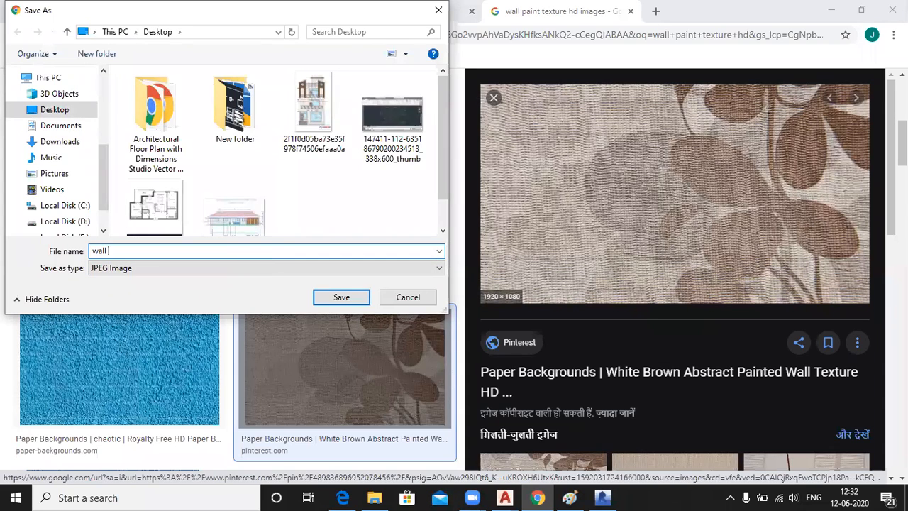
type(" texure")
key("Return")
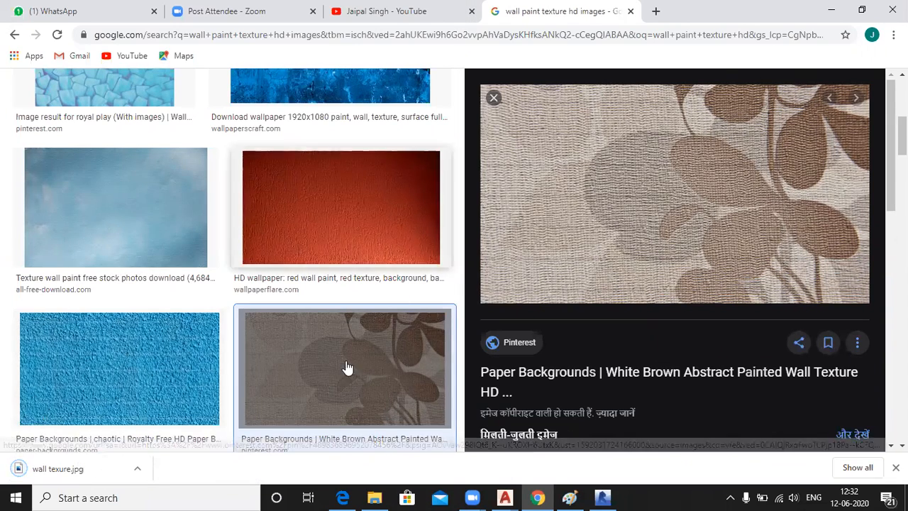
Step: Switch to Revit, open the Material Browser for the wall 230 type's Finish 2 [5] layer, and look through the project materials
left_click(832, 10)
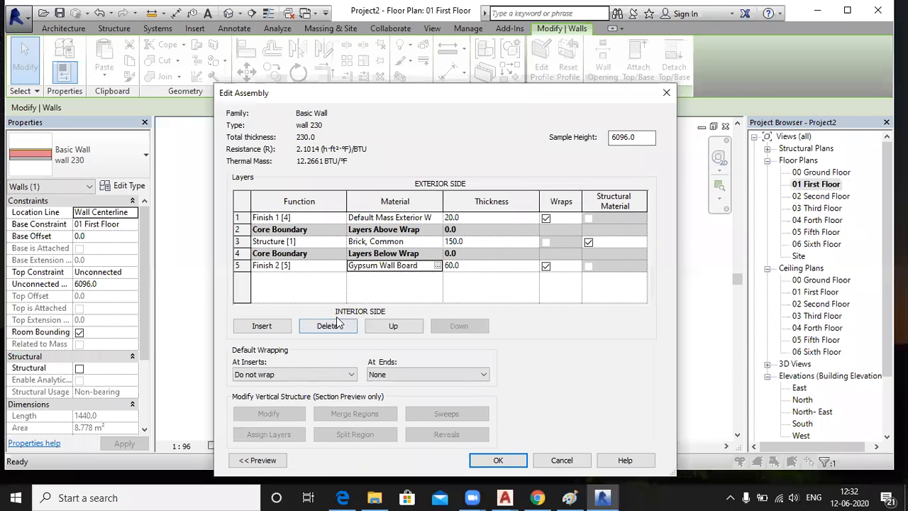
left_click(437, 266)
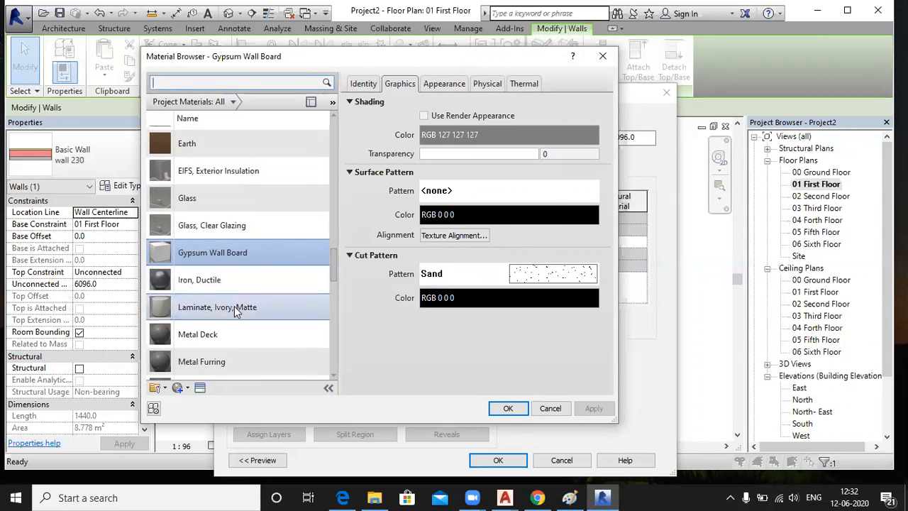
scroll(235, 306, "down", 1)
scroll(251, 228, "up", 3)
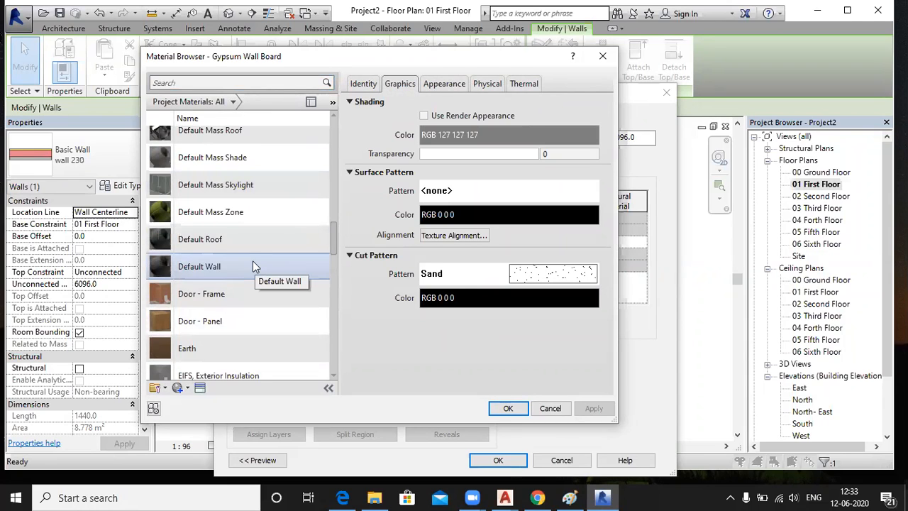
scroll(254, 265, "down", 5)
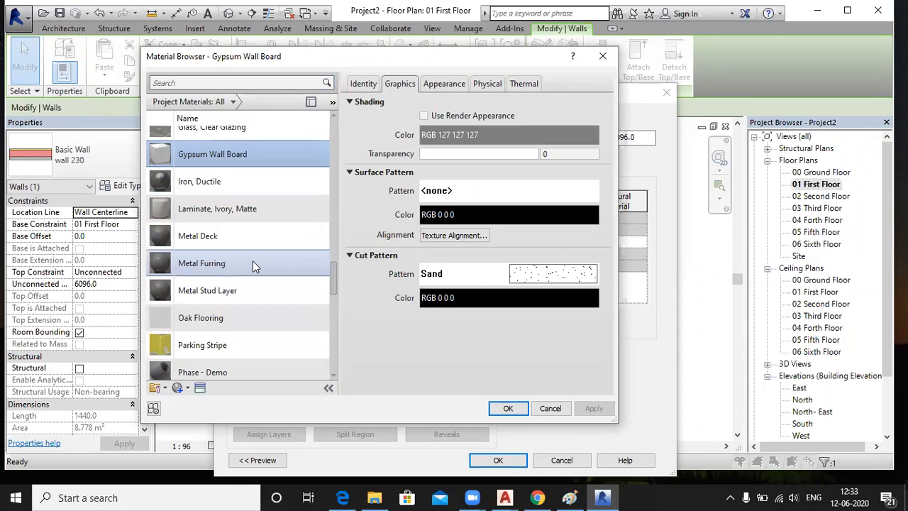
scroll(252, 266, "down", 6)
scroll(254, 266, "down", 2)
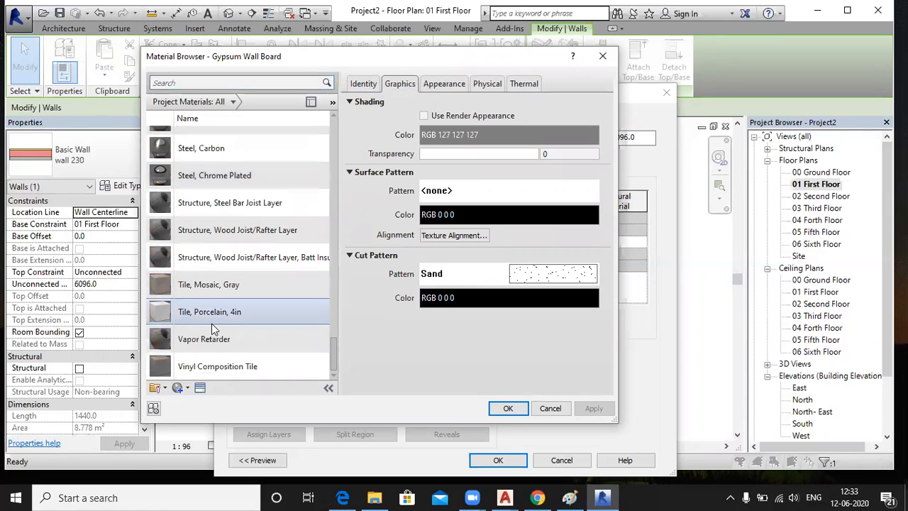
Step: Create a new material and rename it "Wall Paint"
left_click(188, 389)
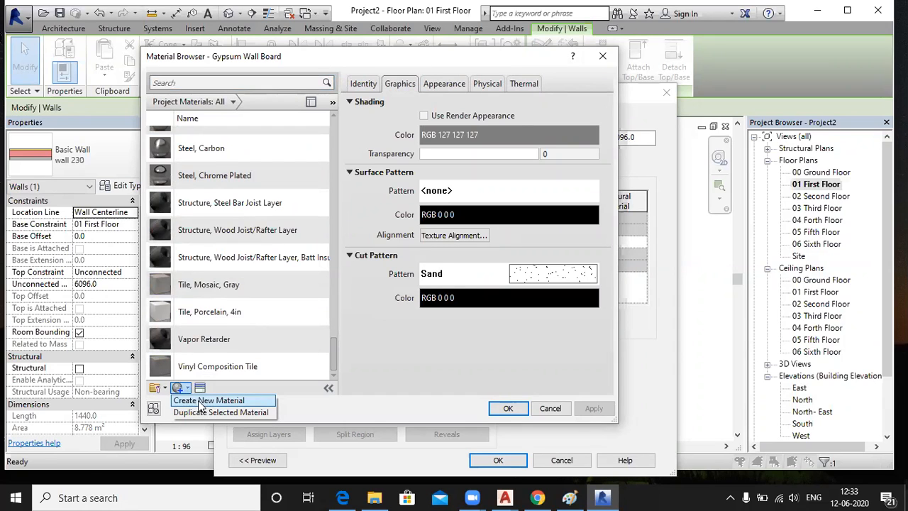
left_click(201, 401)
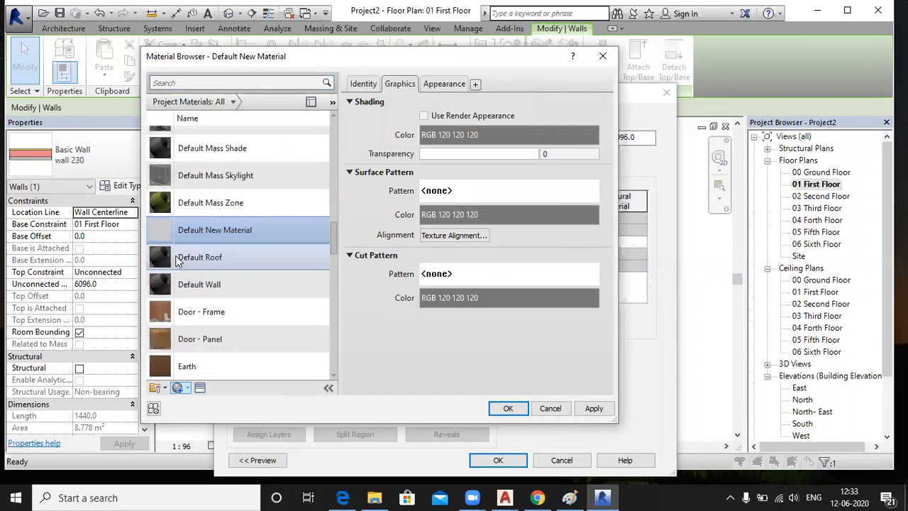
right_click(210, 235)
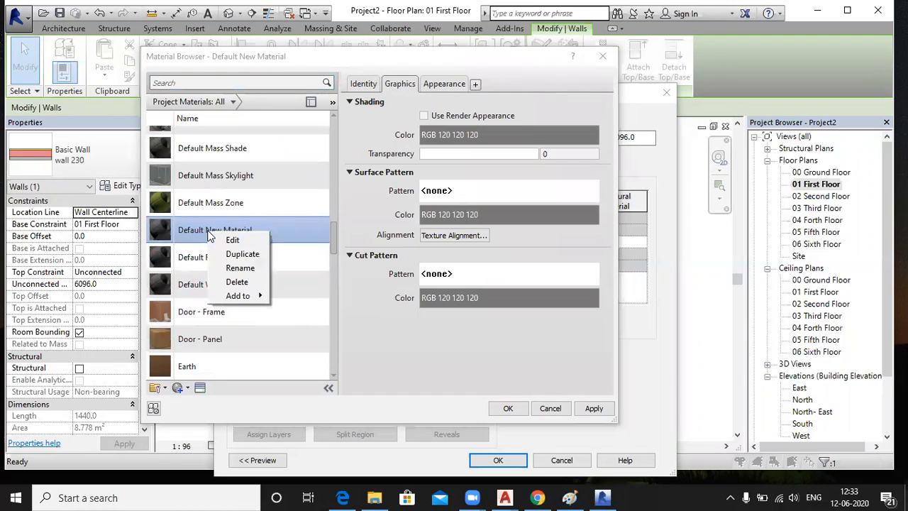
left_click(240, 273)
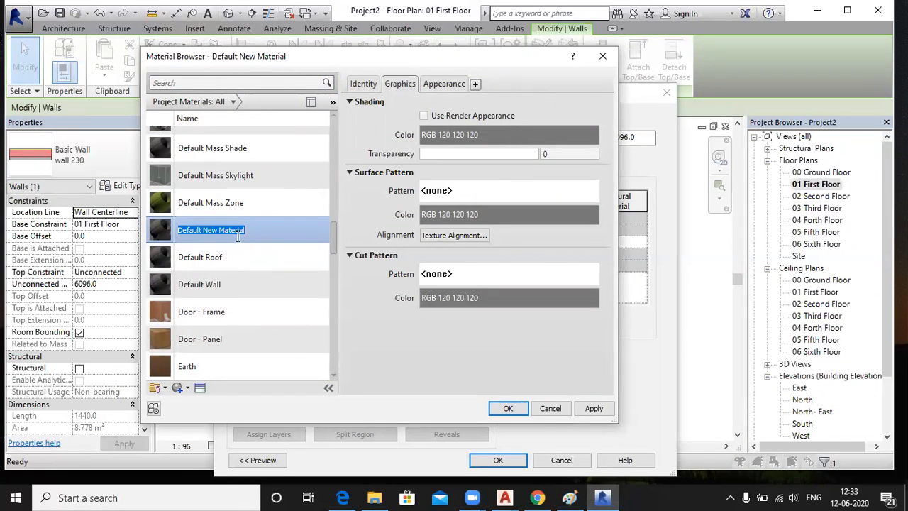
type("W")
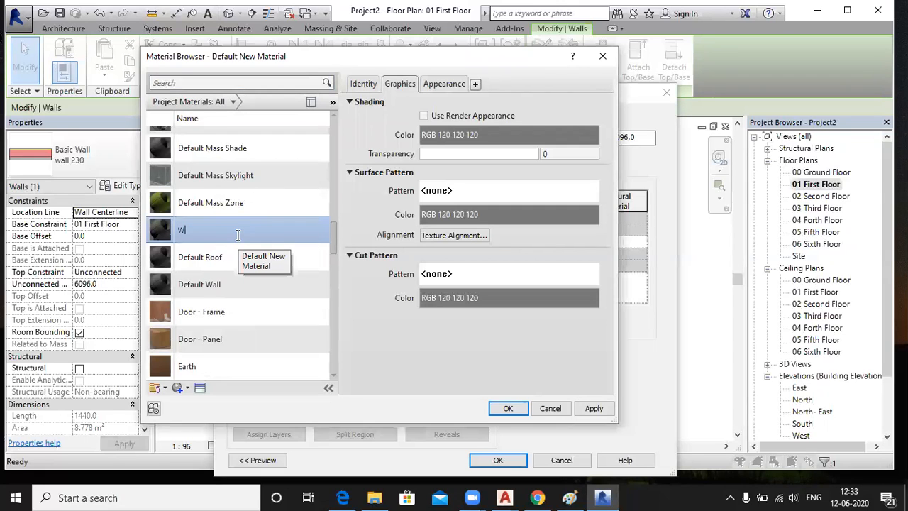
type("all Paint")
key("Return")
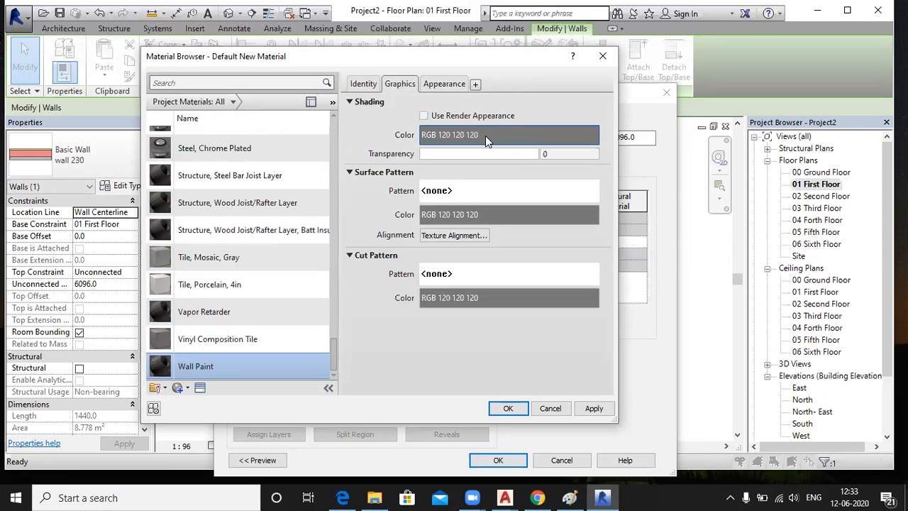
Step: Open the file selection for an image texture in the Wall Paint material's generic appearance
left_click(446, 83)
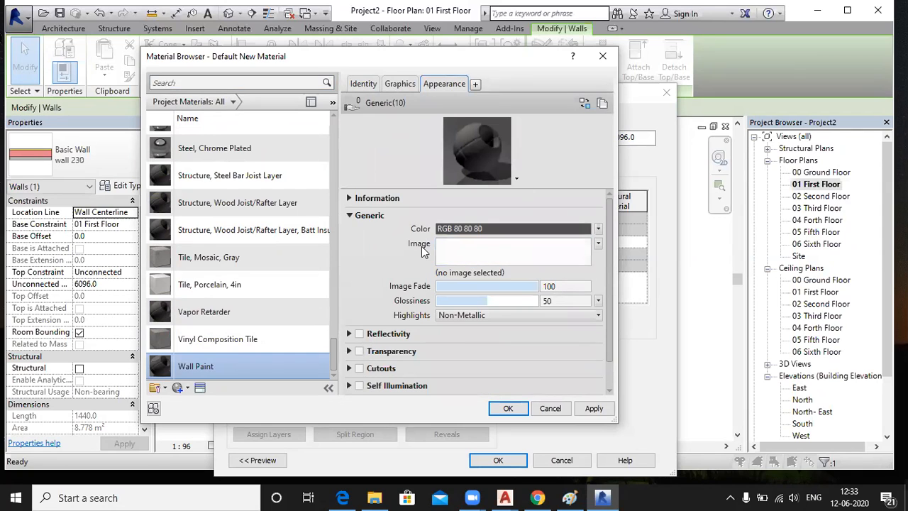
left_click(599, 243)
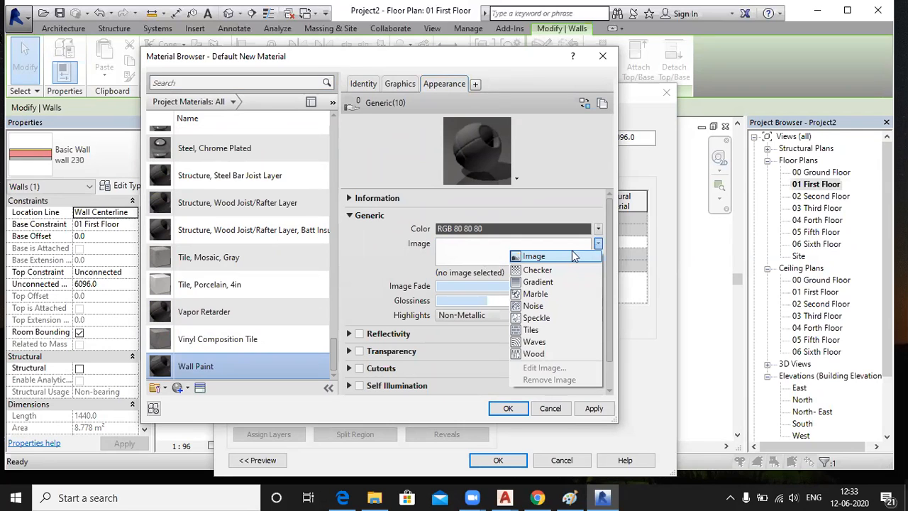
left_click(551, 255)
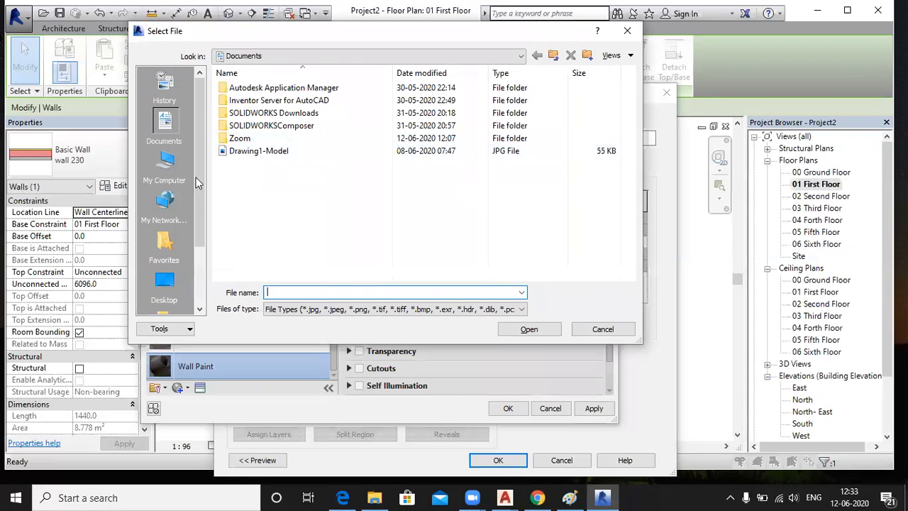
Step: Look for the saved texture image in the Downloads and Documents folders
left_click(178, 166)
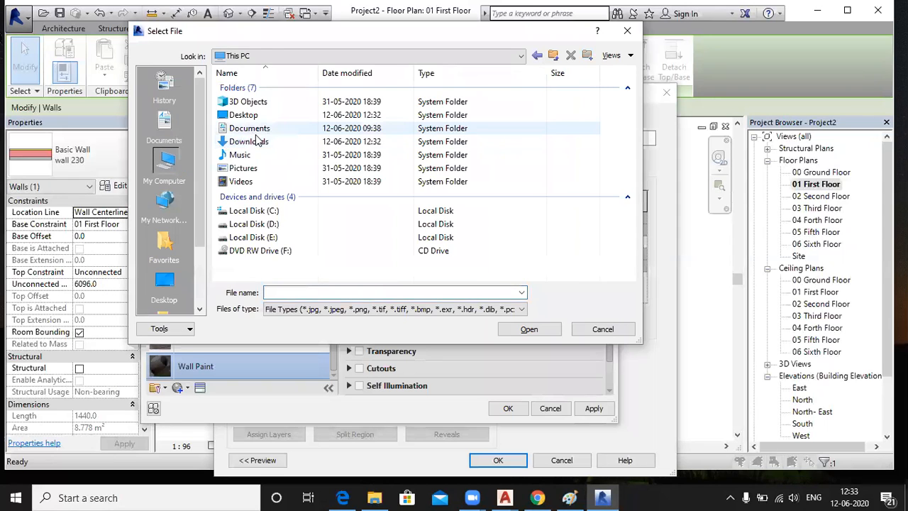
double_click(248, 141)
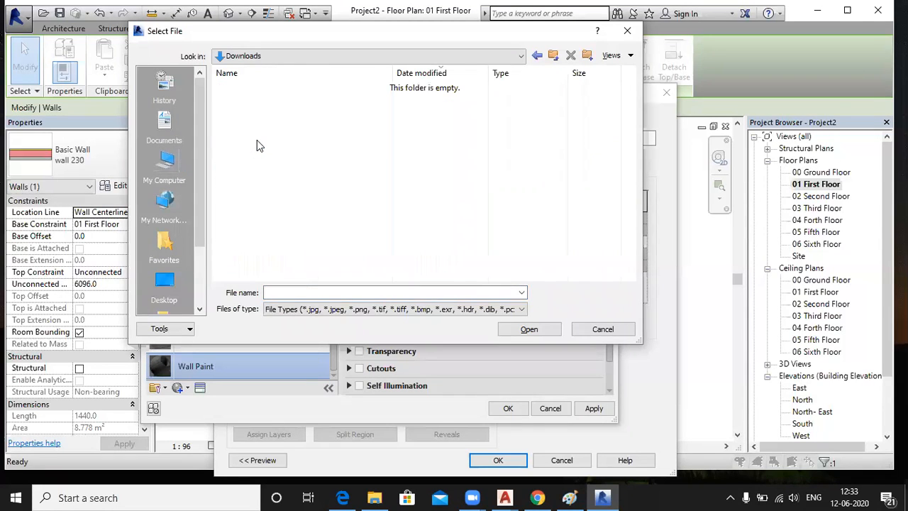
left_click(500, 308)
left_click(423, 309)
left_click(342, 149)
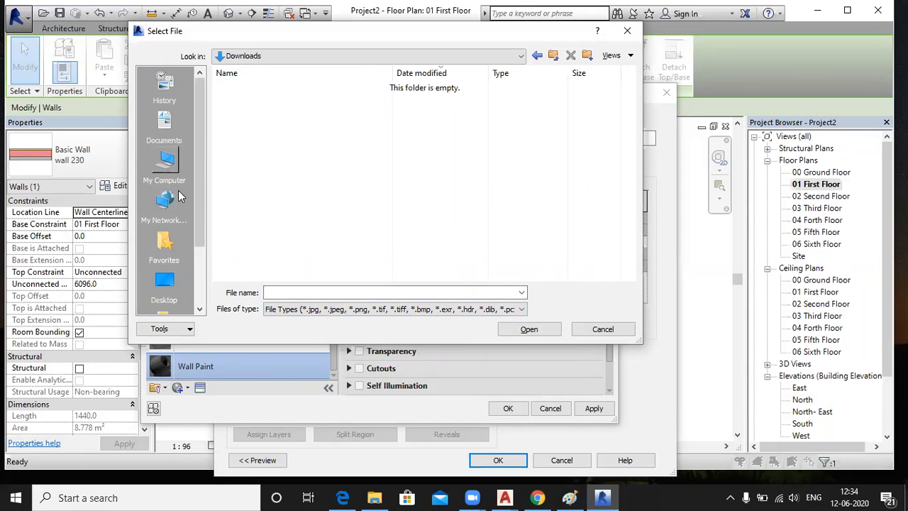
left_click(164, 127)
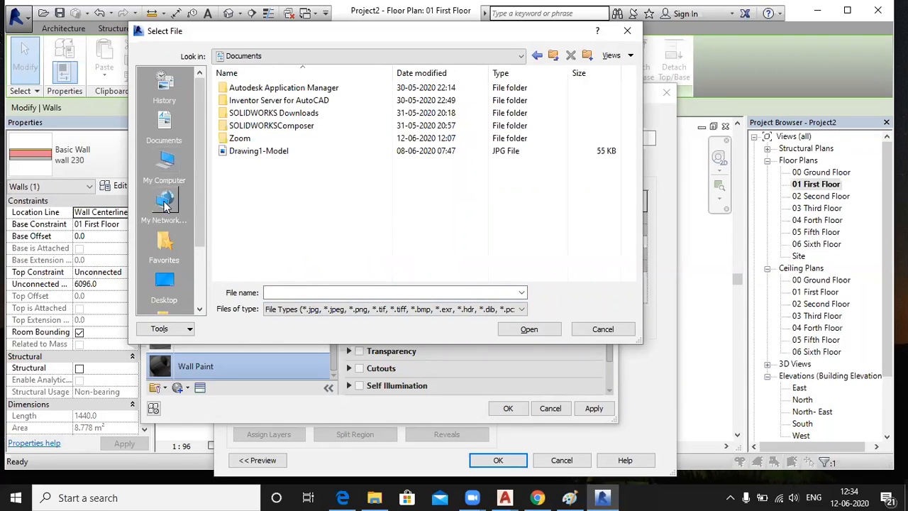
Step: Load the "wall texure" JPG from the Desktop as the Wall Paint material's appearance image
left_click(165, 278)
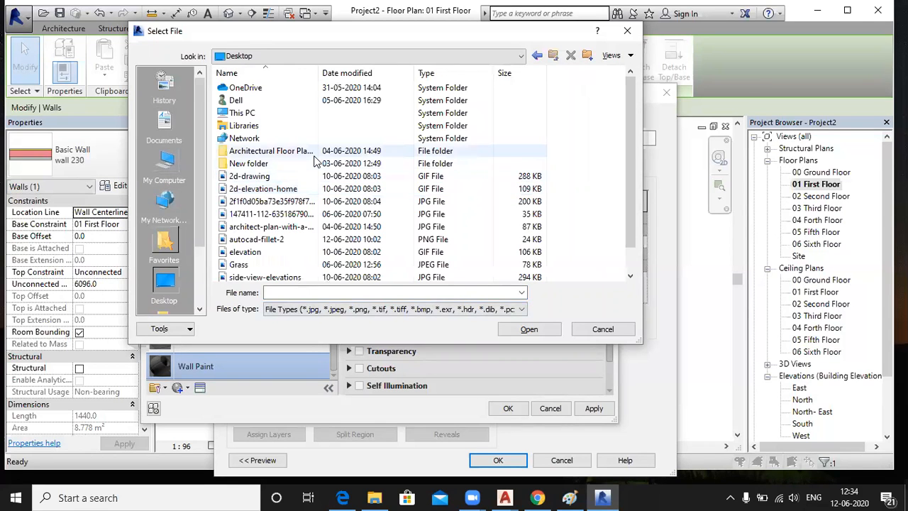
scroll(298, 177, "down", 1)
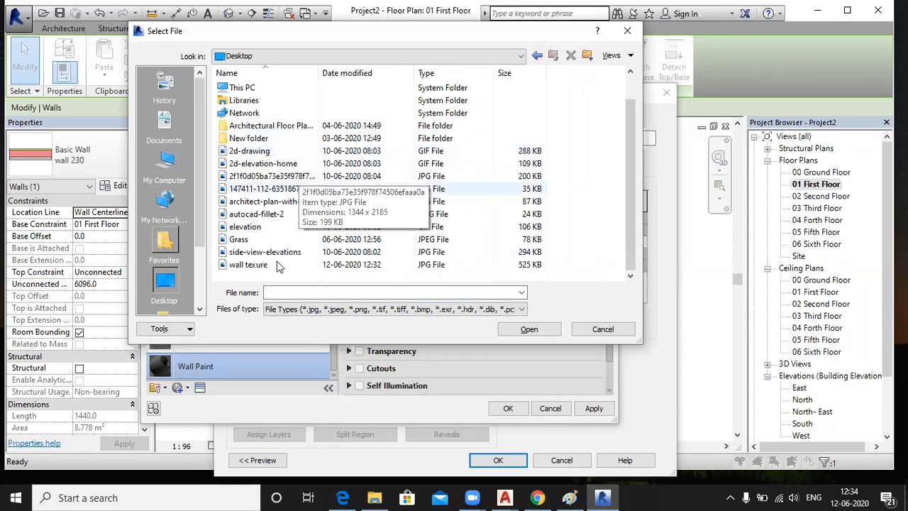
left_click(255, 266)
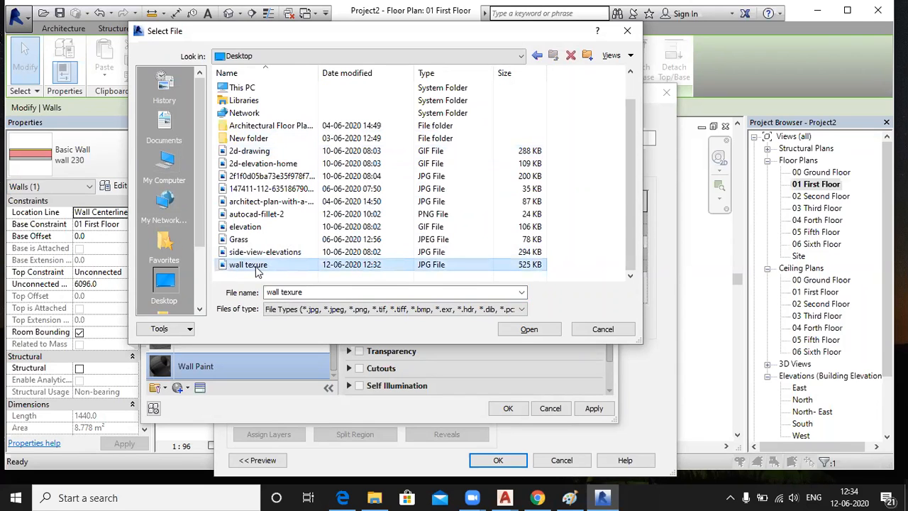
left_click(541, 332)
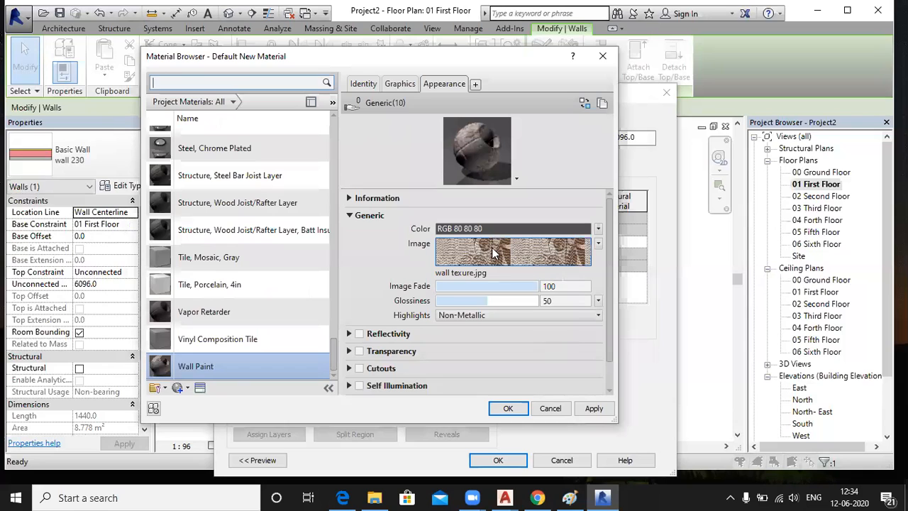
Step: Examine the appearance preview, the image type options and the Reflectivity settings of the Wall Paint material
mouse_move(494, 253)
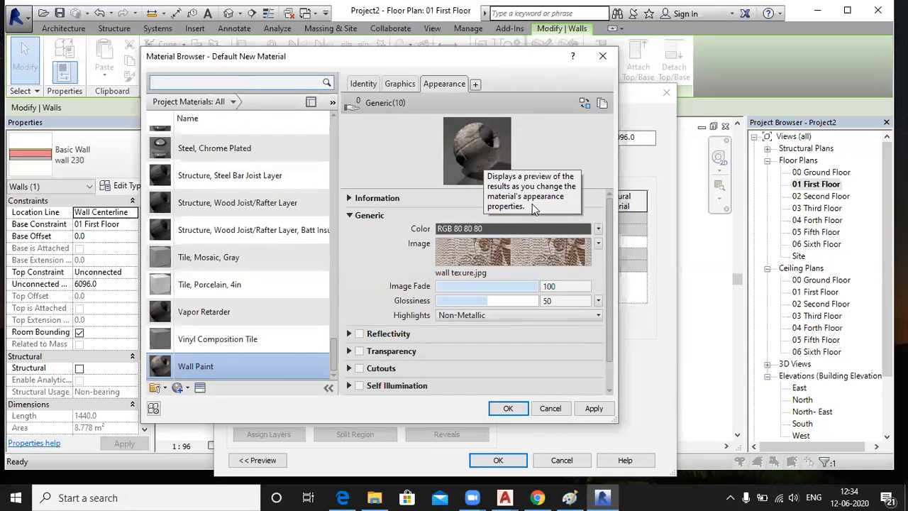
left_click(598, 243)
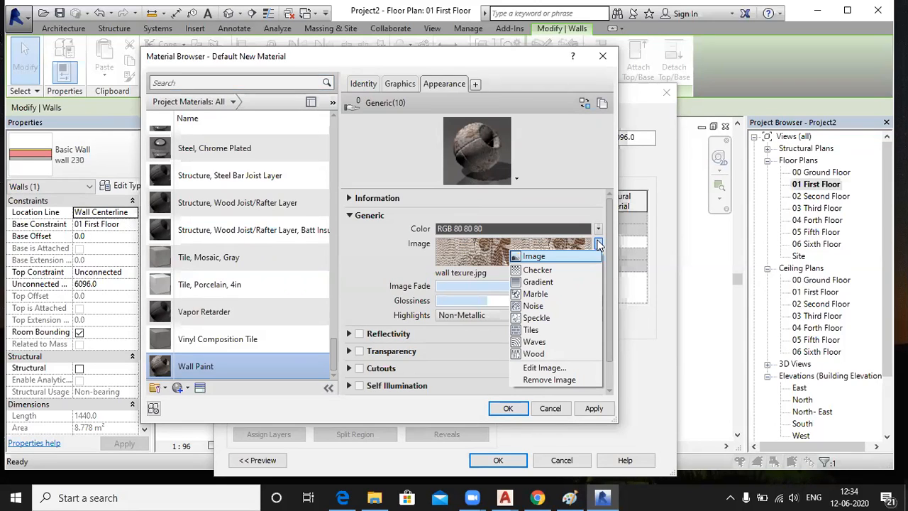
left_click(364, 267)
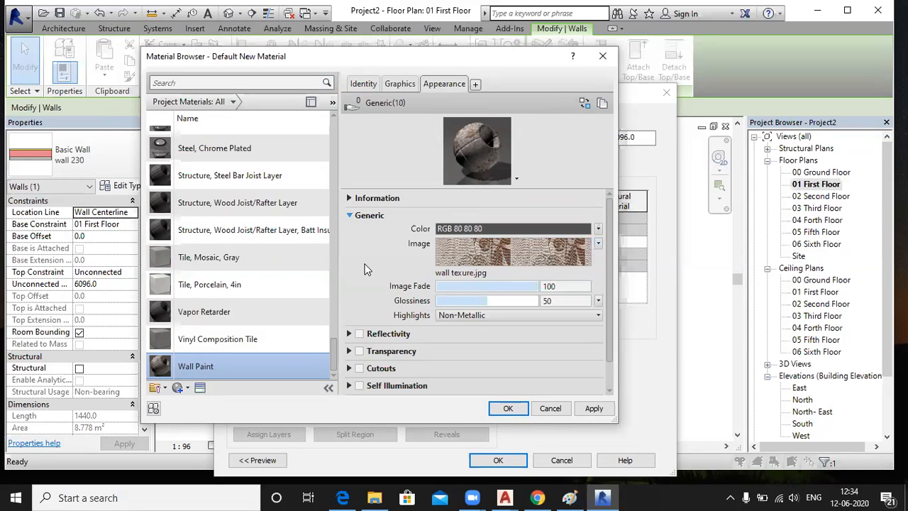
left_click(349, 334)
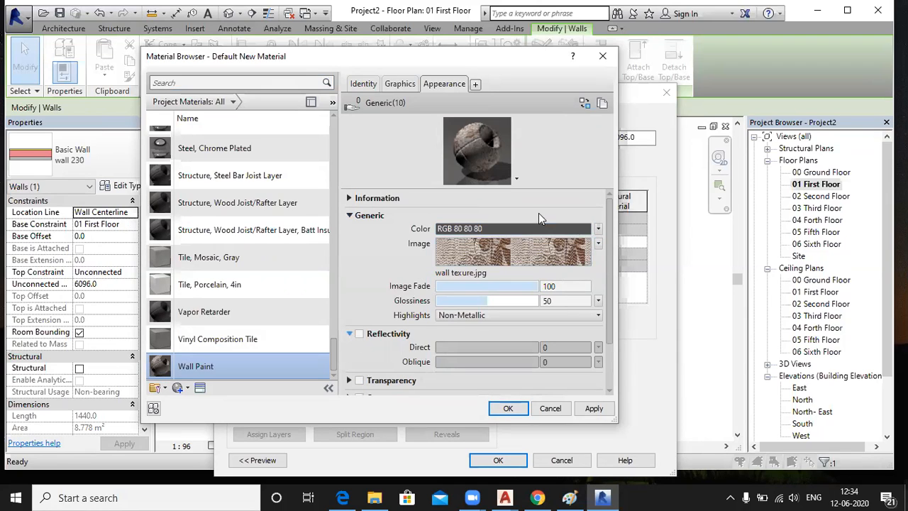
Step: Set the Wall Paint material's generic appearance color to green, RGB 0 255 0
left_click(598, 229)
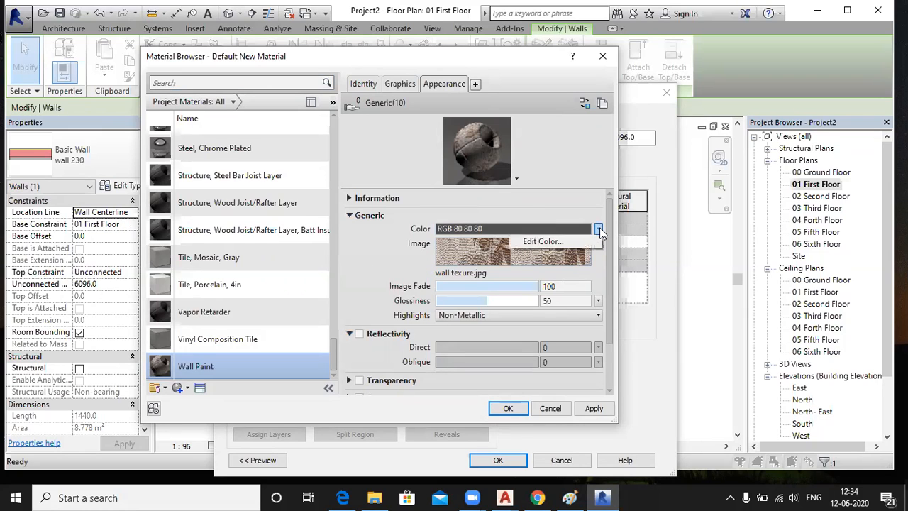
left_click(372, 264)
left_click(569, 227)
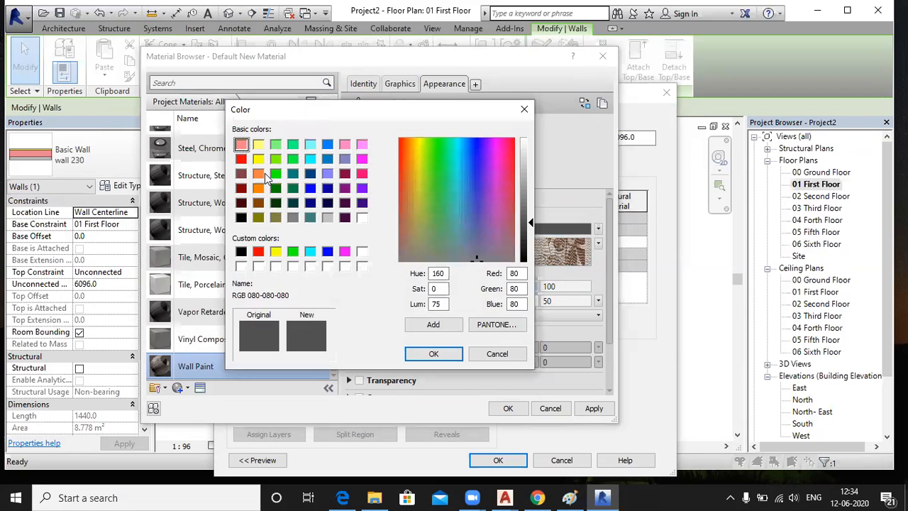
left_click(276, 175)
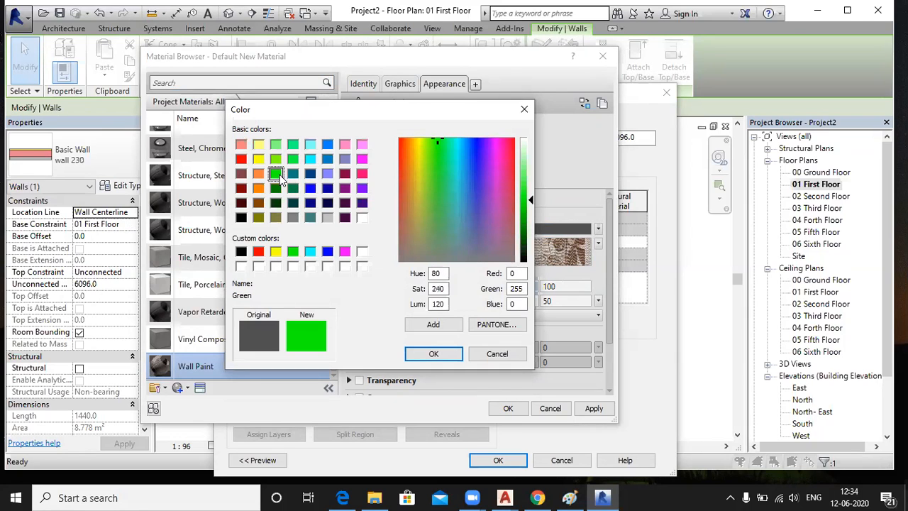
left_click(435, 354)
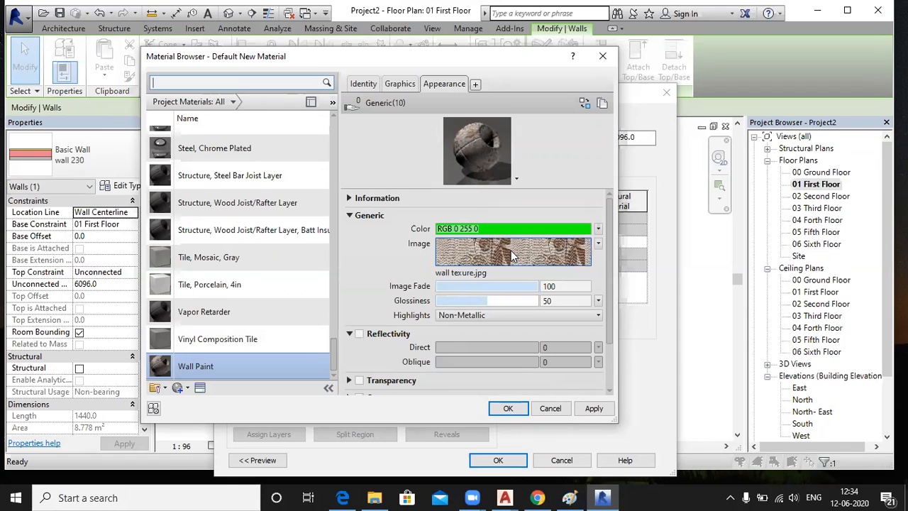
Step: Apply the Wall Paint material changes and accept the wall 230 assembly and type properties
left_click(593, 409)
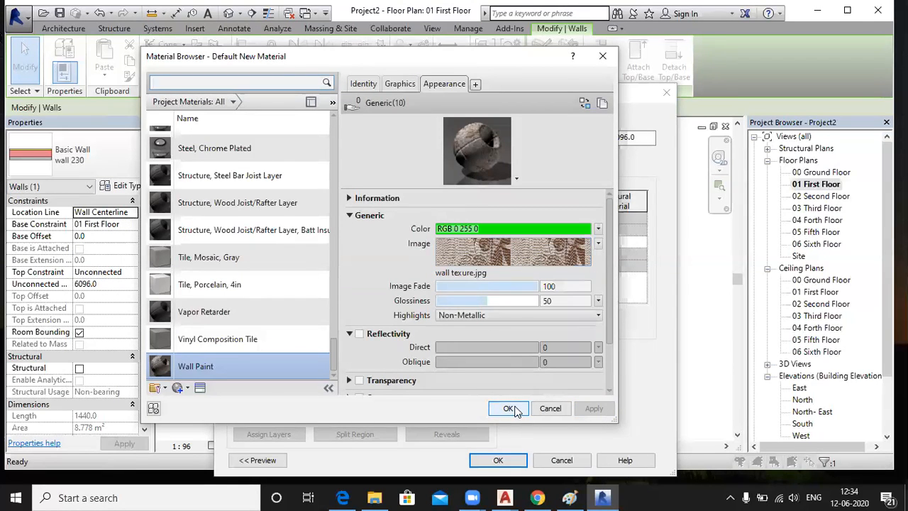
left_click(508, 408)
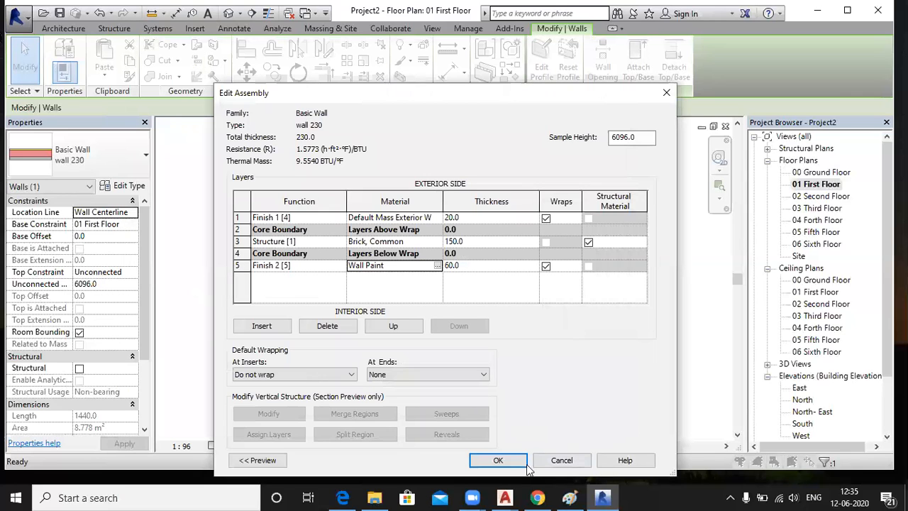
left_click(501, 460)
left_click(508, 459)
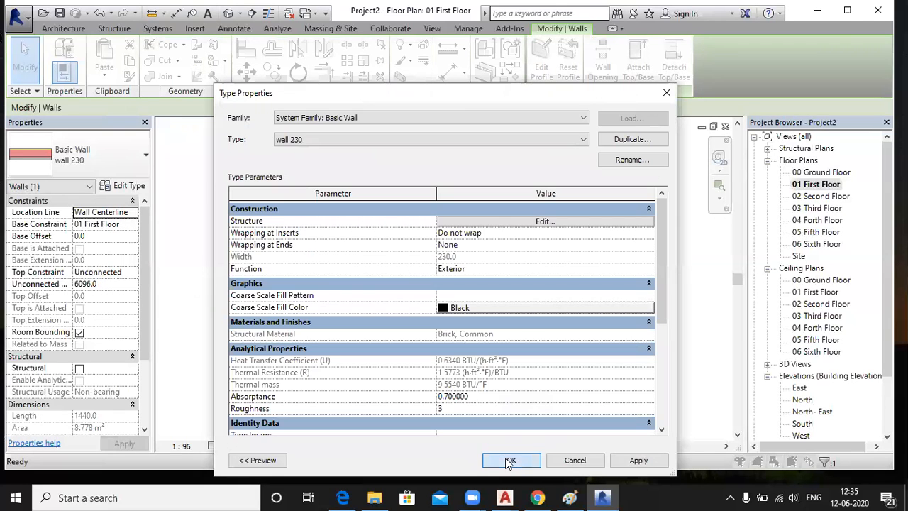
left_click(396, 371)
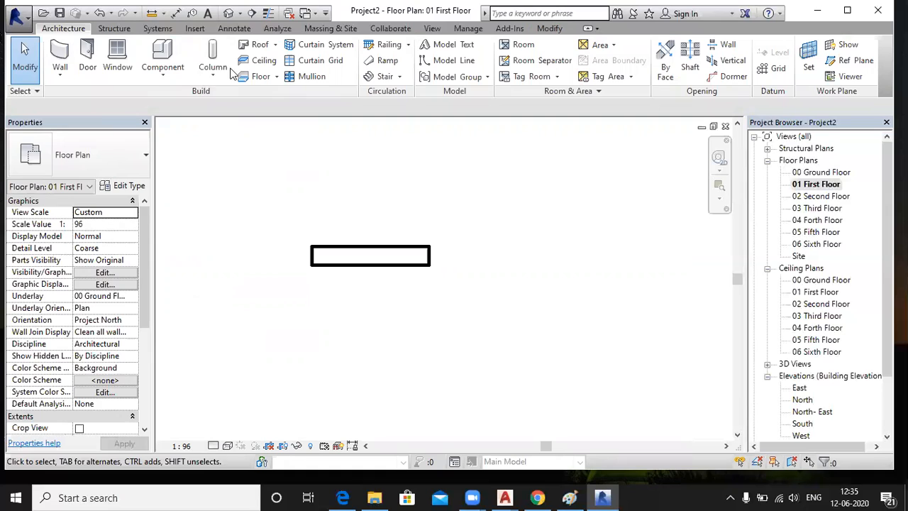
Step: Open the default 3D view and examine the wall's textured interior face up close
left_click(228, 12)
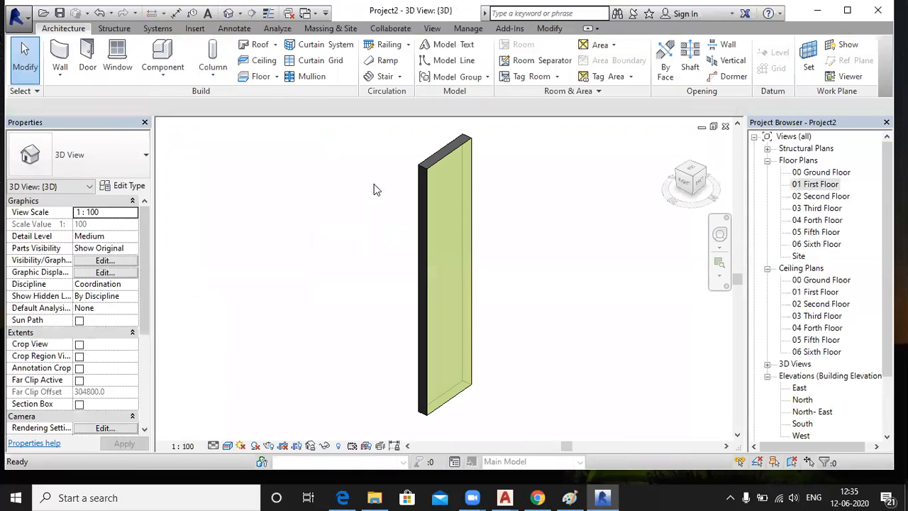
middle_click_drag(270, 331, 434, 298, "shift")
scroll(435, 295, "up", 5)
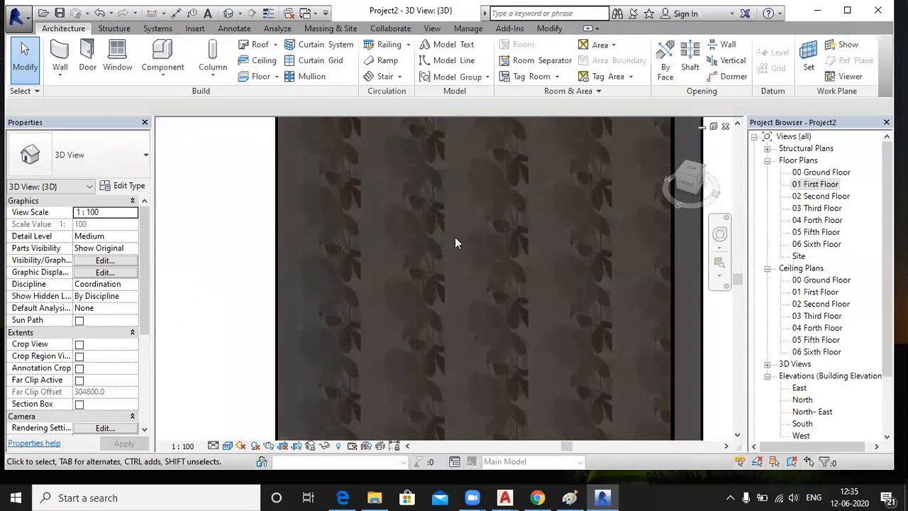
Step: Display the wall in the Consistent Colors and Shaded visual styles to compare its faces
left_click(228, 445)
left_click(252, 406)
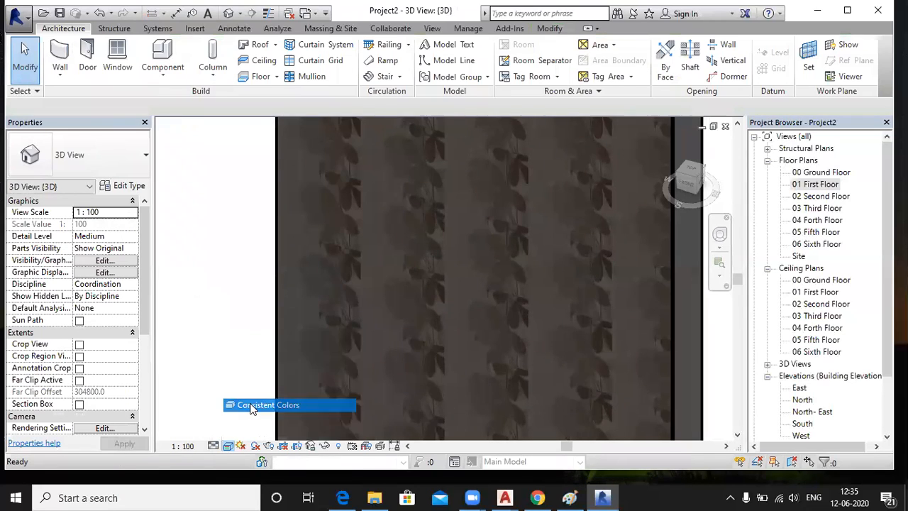
scroll(363, 290, "down", 5)
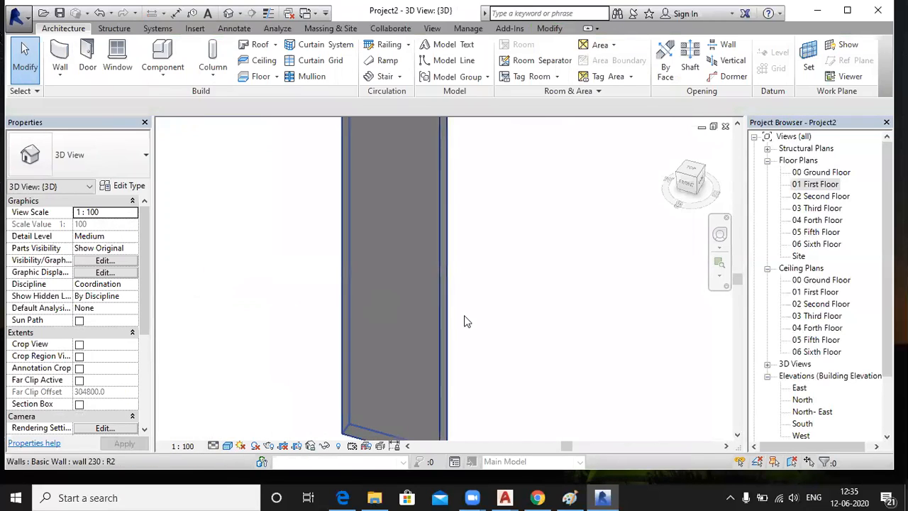
middle_click_drag(517, 316, 383, 387, "shift")
left_click(227, 446)
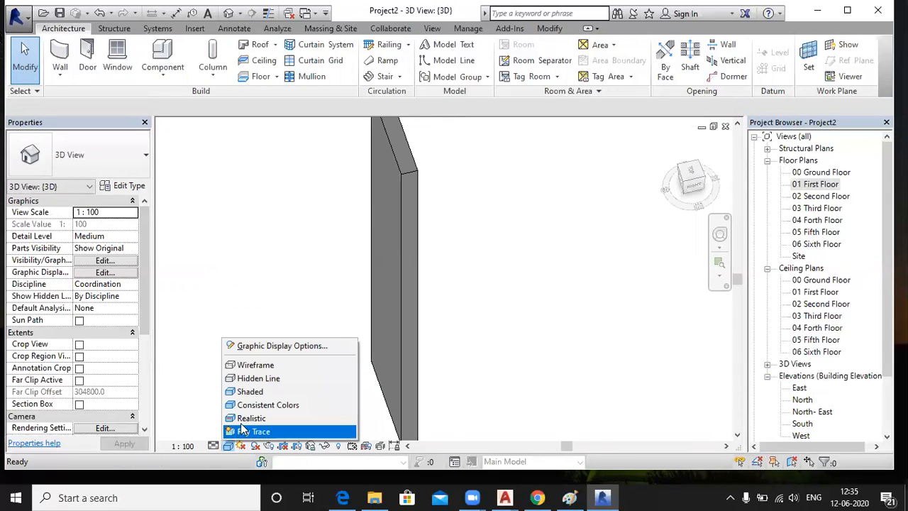
left_click(250, 391)
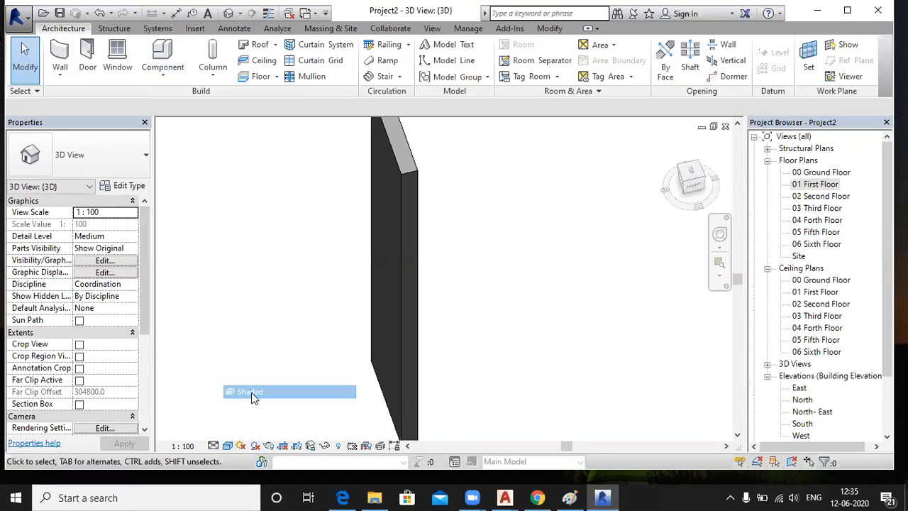
Step: Preview the wall texture in Ray Trace mode, returning the view to the Realistic visual style
left_click(228, 446)
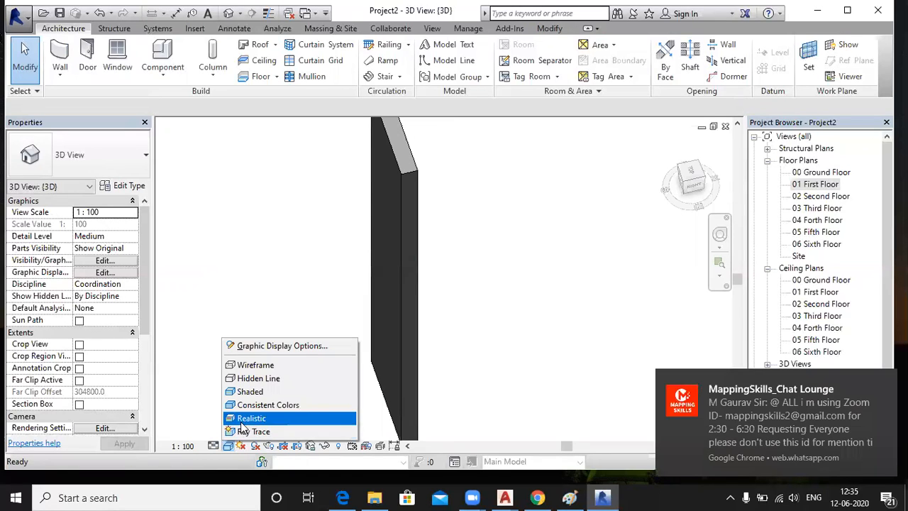
left_click(243, 432)
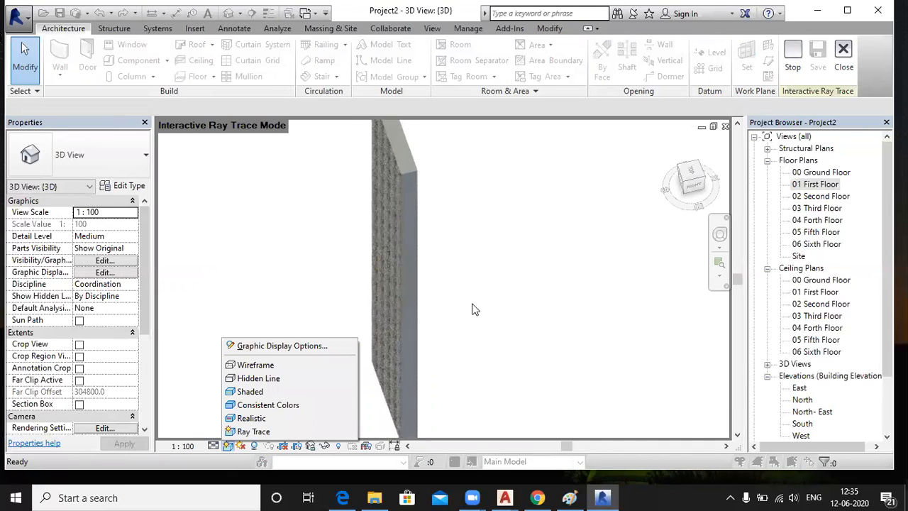
left_click(270, 420)
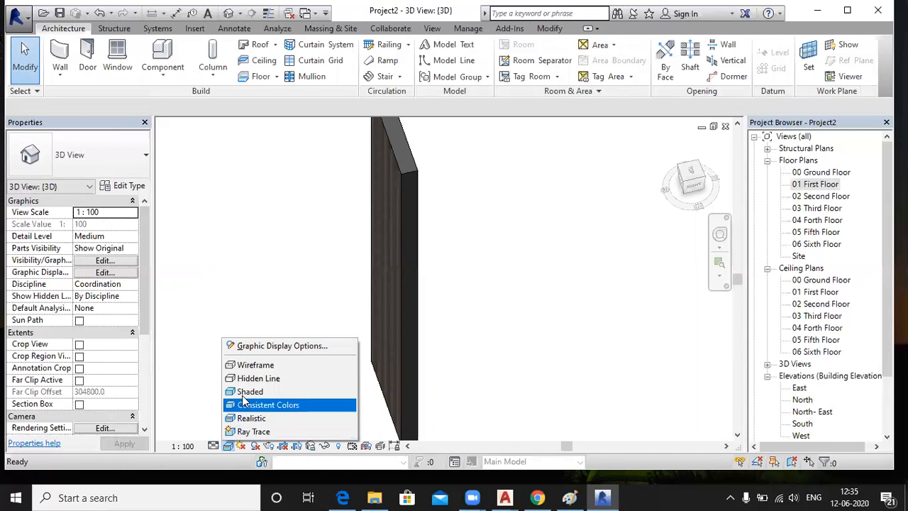
Step: Compare the wall's display in the Hidden Line and Shaded visual styles
left_click(248, 379)
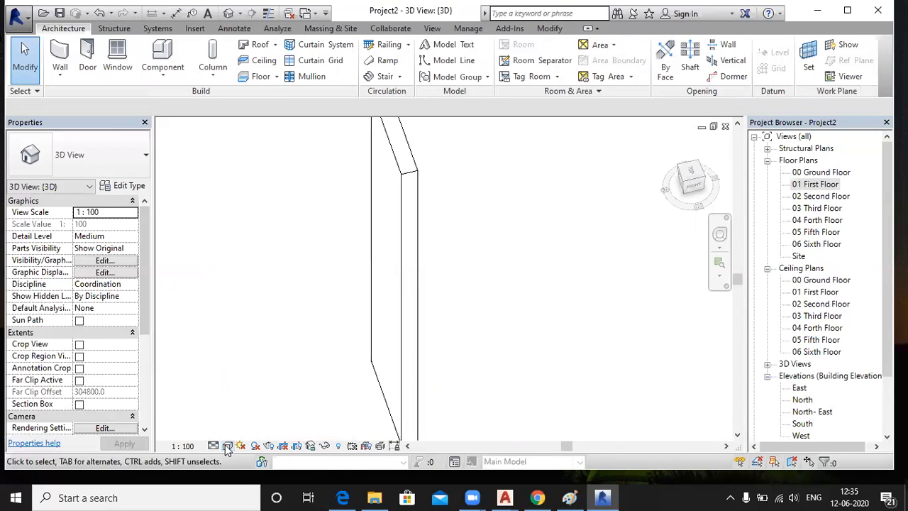
left_click(228, 446)
left_click(245, 392)
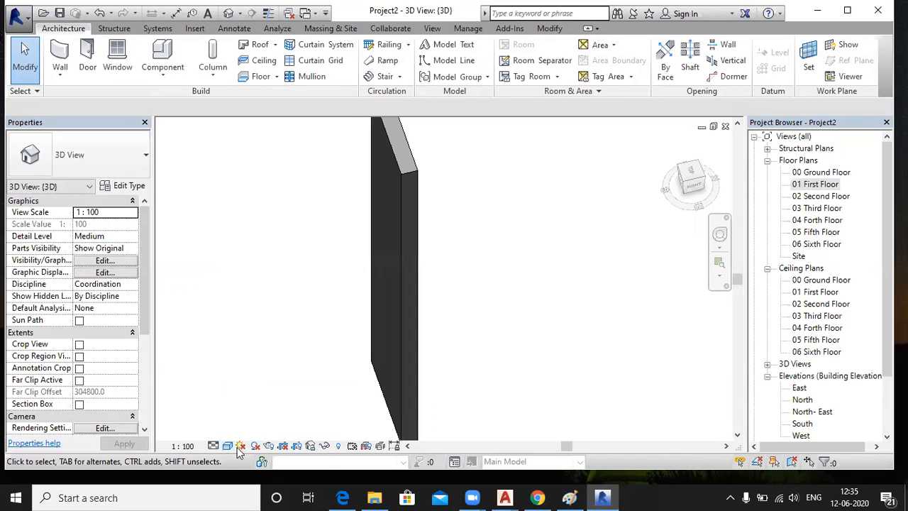
Step: Set the 3D view to the Realistic visual style and examine the textured wall face
left_click(227, 445)
left_click(248, 418)
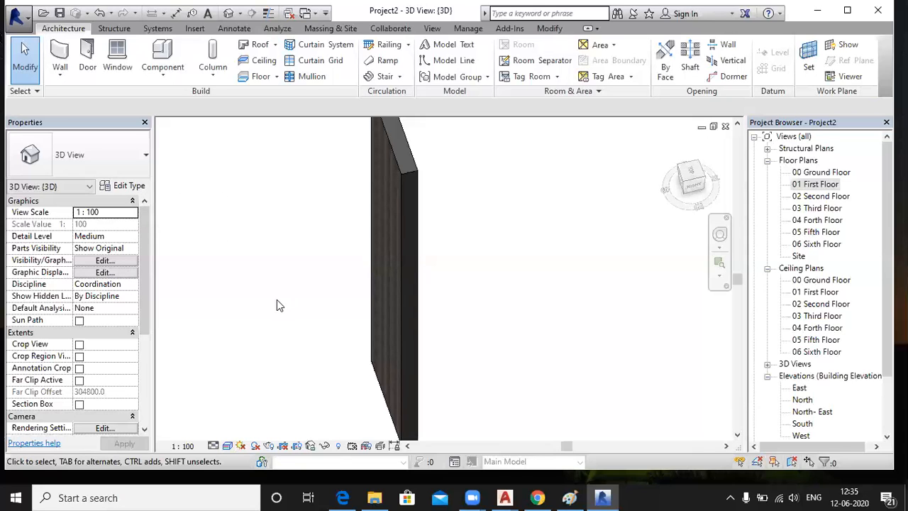
middle_click_drag(289, 328, 385, 308, "shift")
scroll(388, 304, "up", 5)
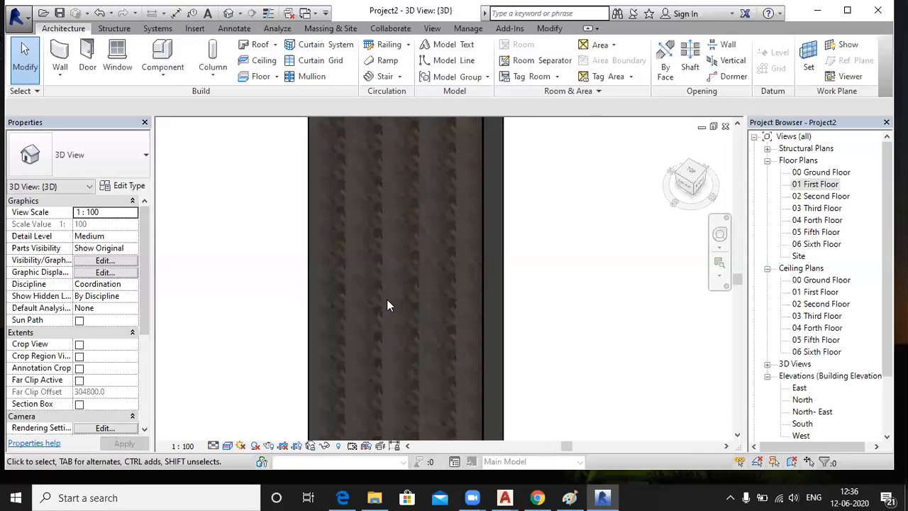
scroll(397, 294, "down", 2)
middle_click_drag(397, 294, 249, 214, "shift")
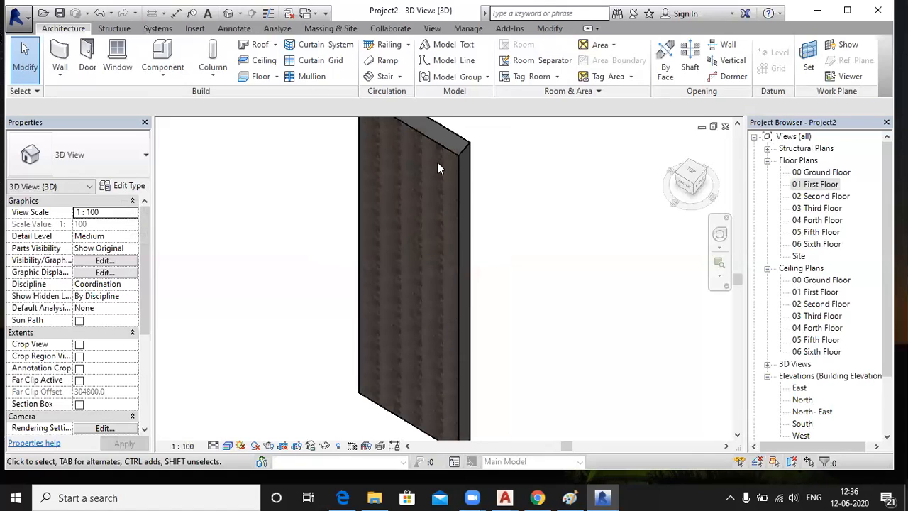
Step: Reopen the Wall Paint material's appearance settings from the Finish 2 layer in the wall 230 structure
left_click(406, 161)
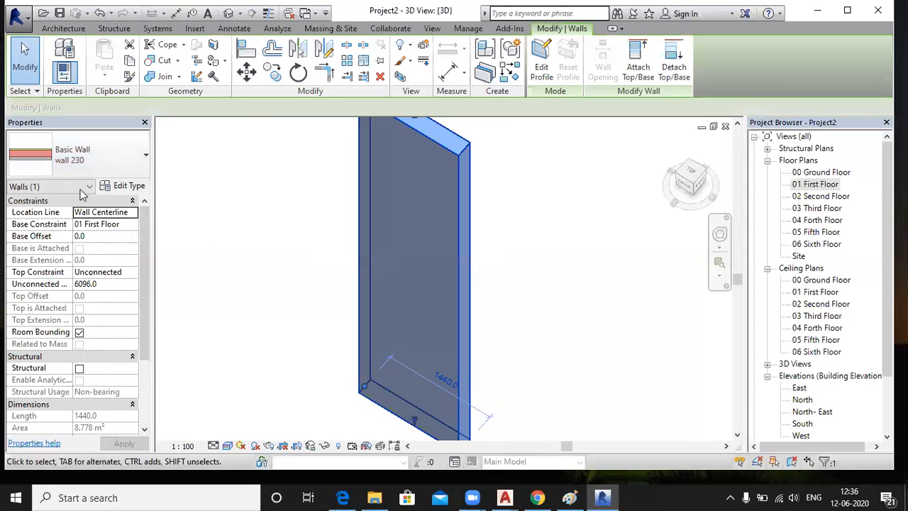
left_click(129, 186)
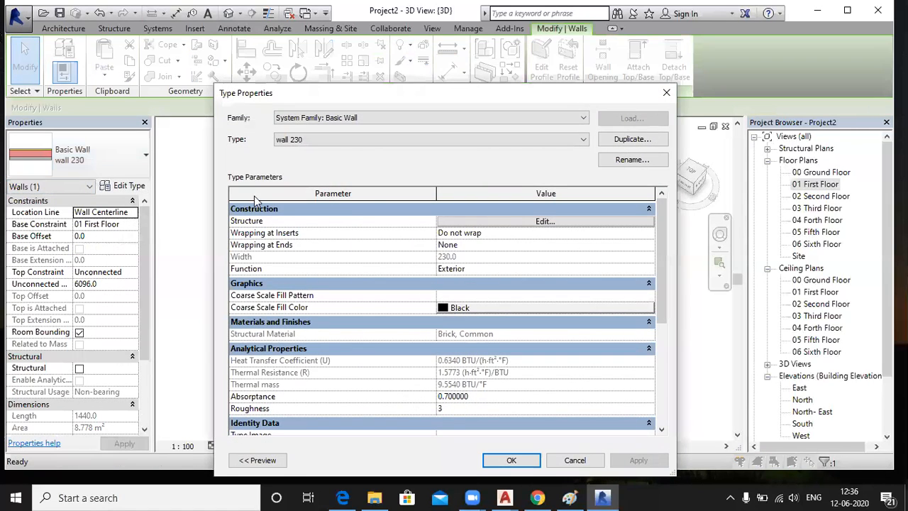
left_click(544, 221)
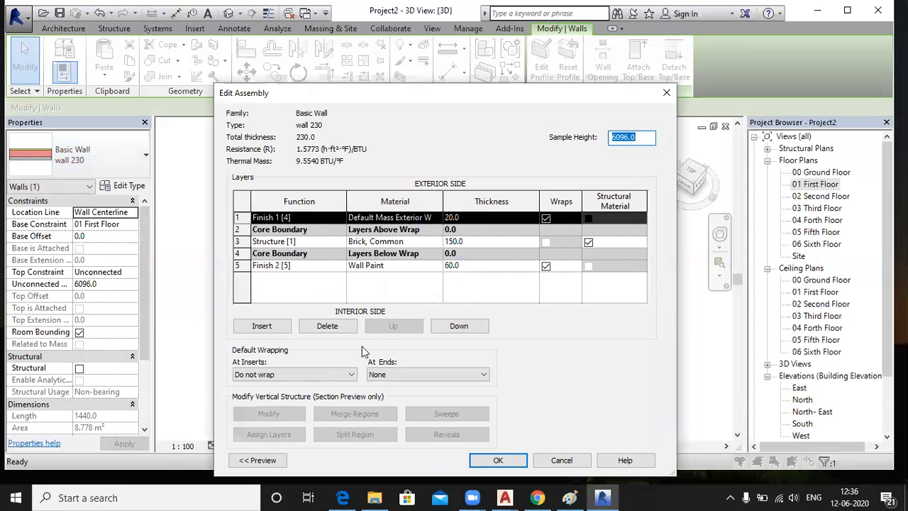
left_click(432, 266)
left_click(437, 265)
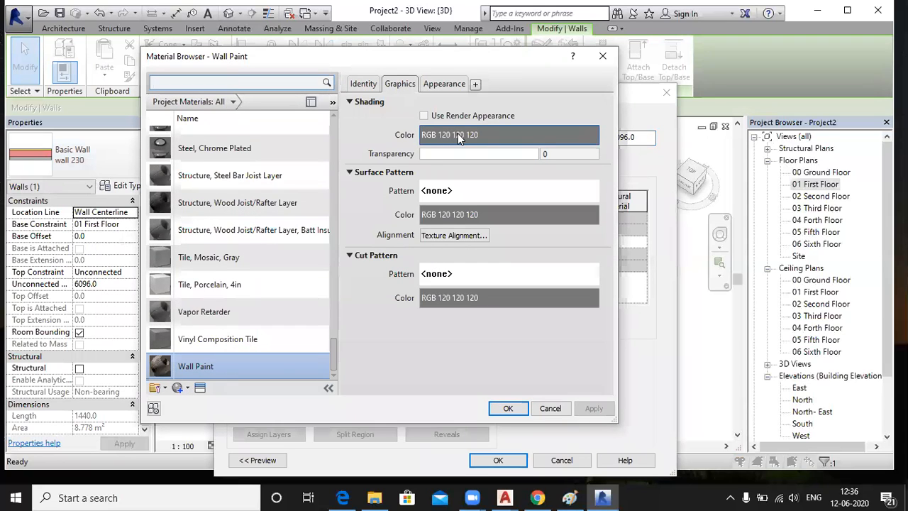
left_click(447, 83)
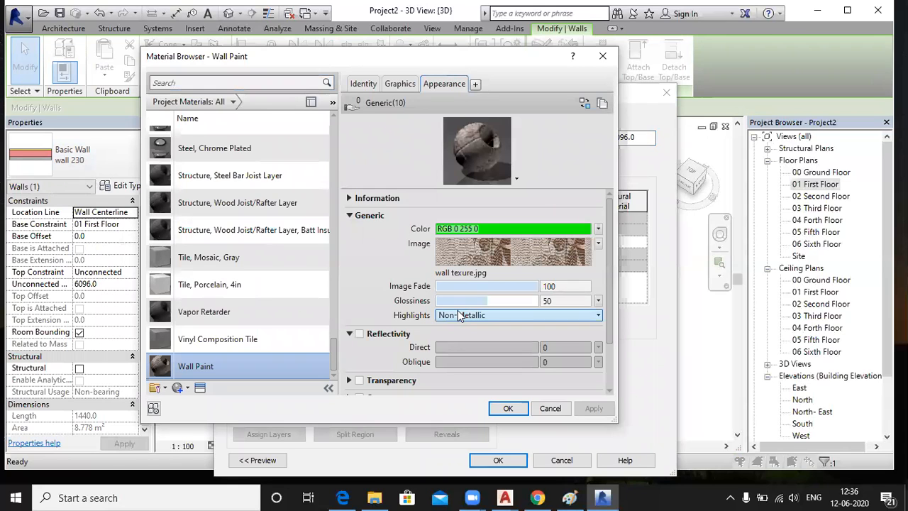
Step: Set the Wall Paint glossiness to 96 and test image fades of 49 and 12, restoring the fade to 100
mouse_move(488, 301)
left_mouse_down()
mouse_move(534, 300)
mouse_move(485, 285)
left_mouse_up()
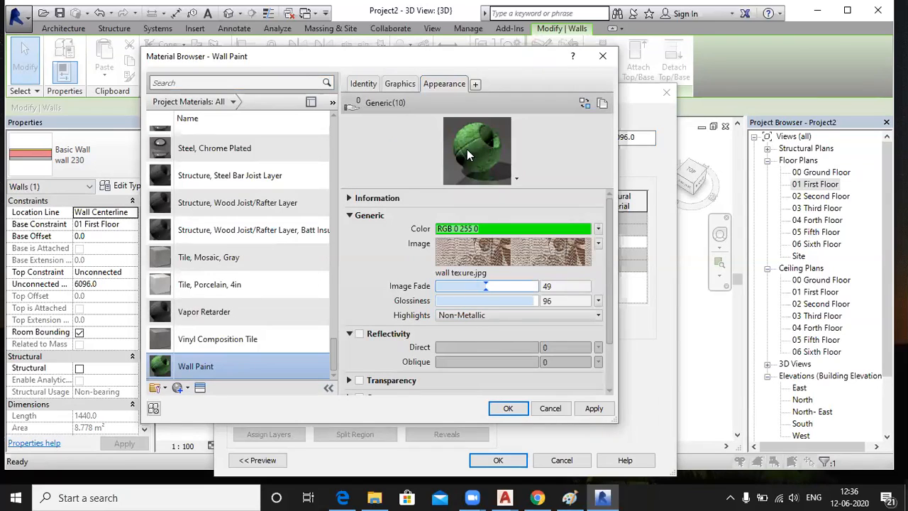
left_click_drag(485, 285, 543, 284)
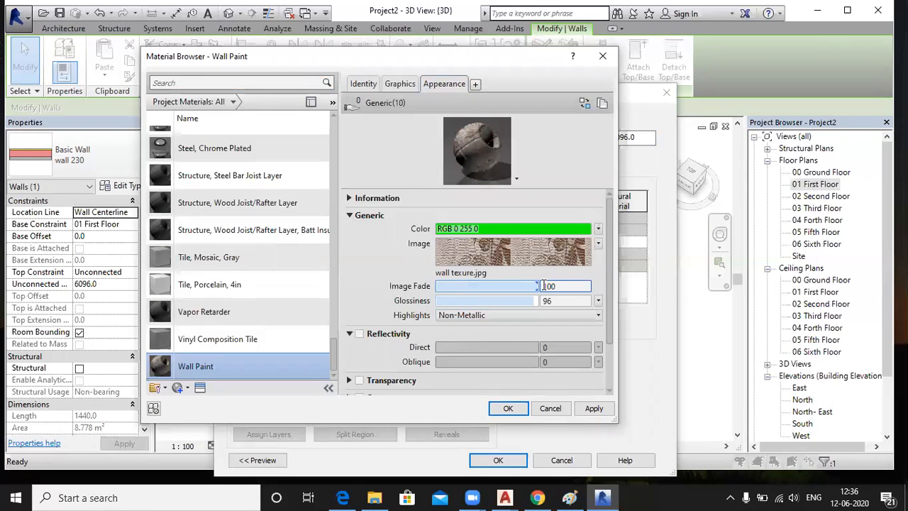
left_click_drag(534, 286, 449, 286)
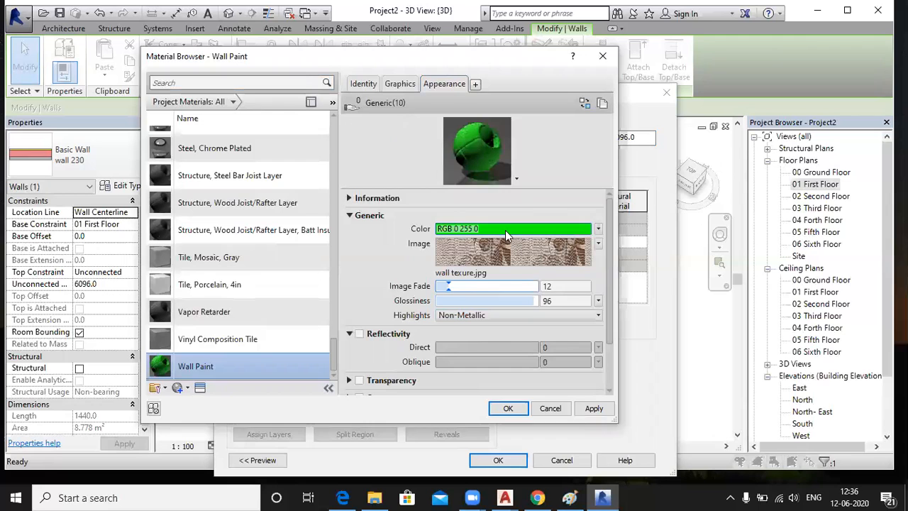
left_click_drag(448, 286, 544, 286)
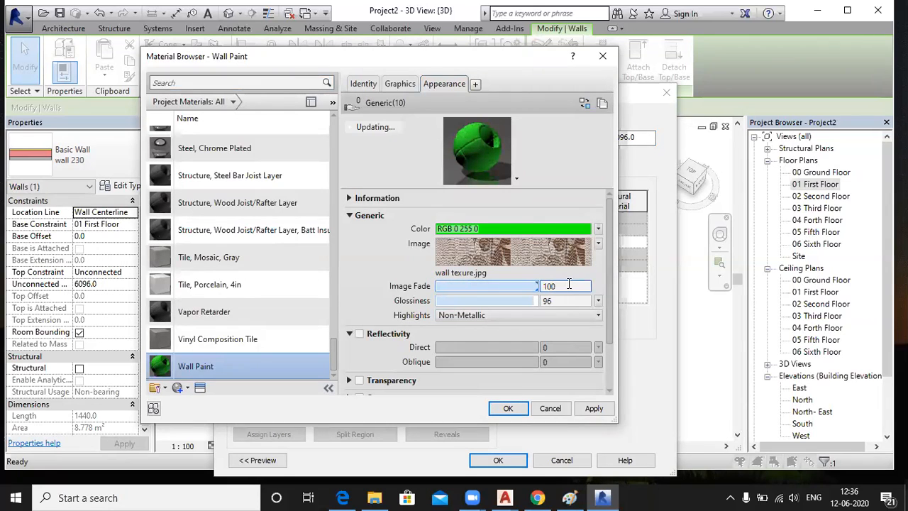
Step: Change the Wall Paint material's highlights to Metallic
left_click(517, 315)
left_click(526, 340)
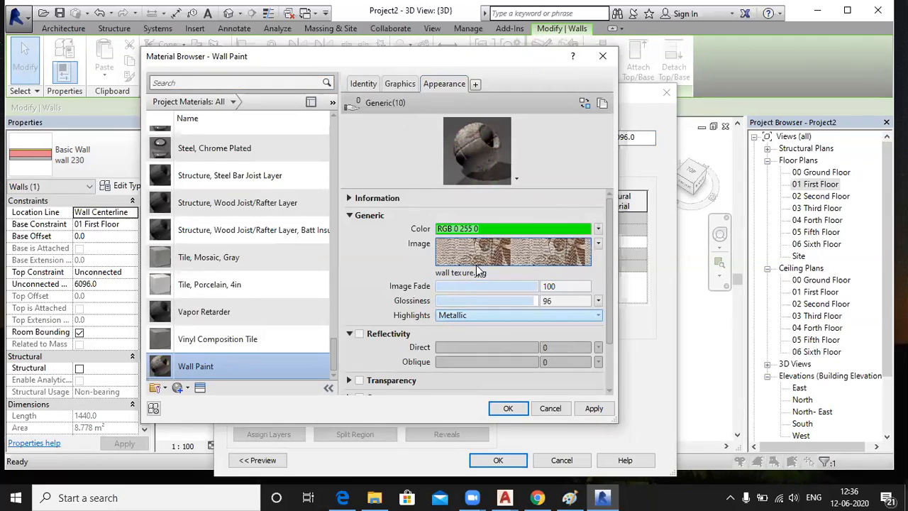
Step: Expand the Transparency settings and enable Reflectivity for Wall Paint with a direct value of 74
left_click_drag(607, 298, 600, 353)
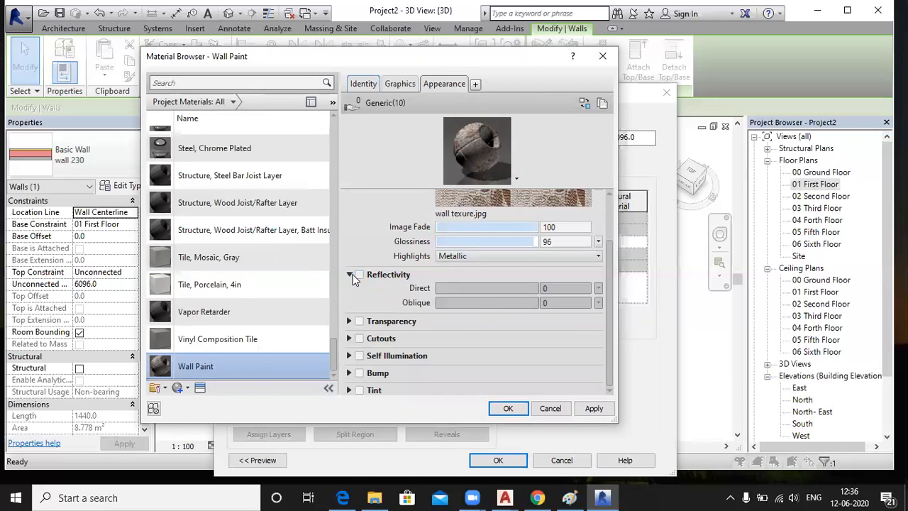
left_click(349, 320)
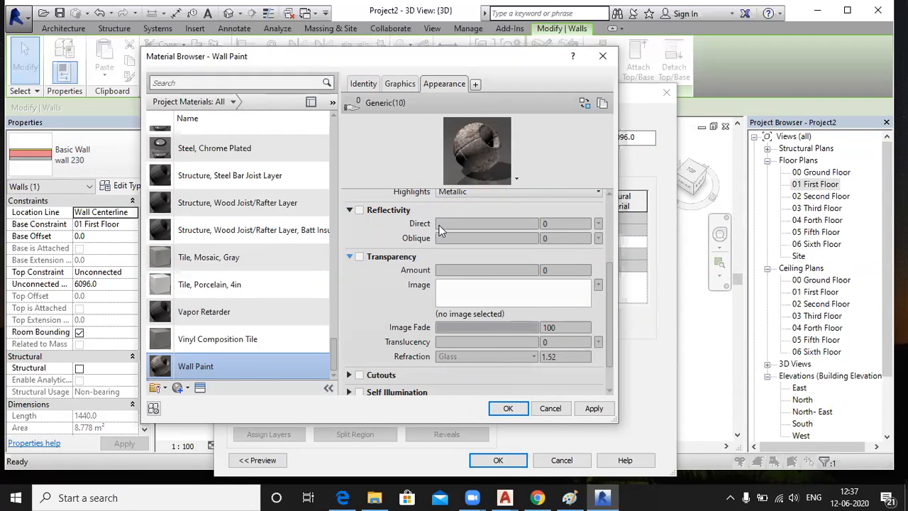
left_click(360, 211)
left_click_drag(478, 225, 506, 224)
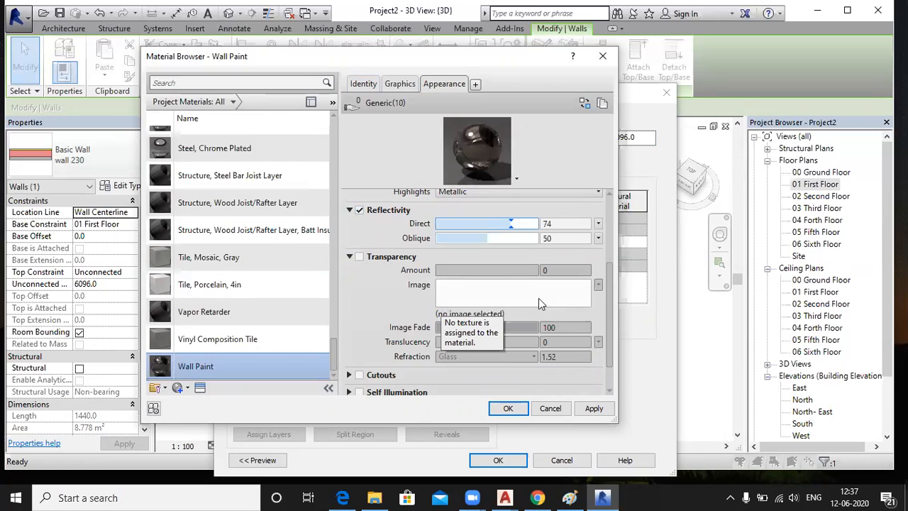
Step: Expand the Wall Paint material's Cutouts, Self Illumination, Bump and Tint settings and review their options
left_click(349, 375)
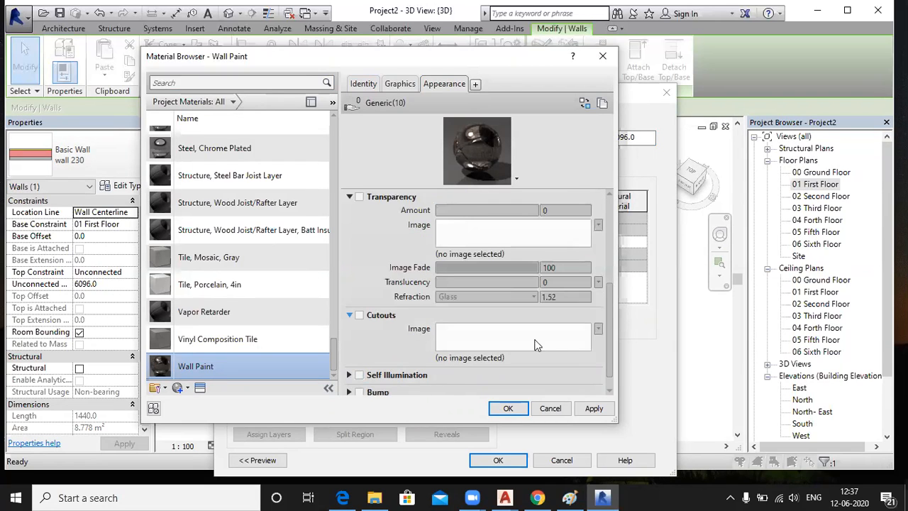
scroll(606, 346, "down", 1)
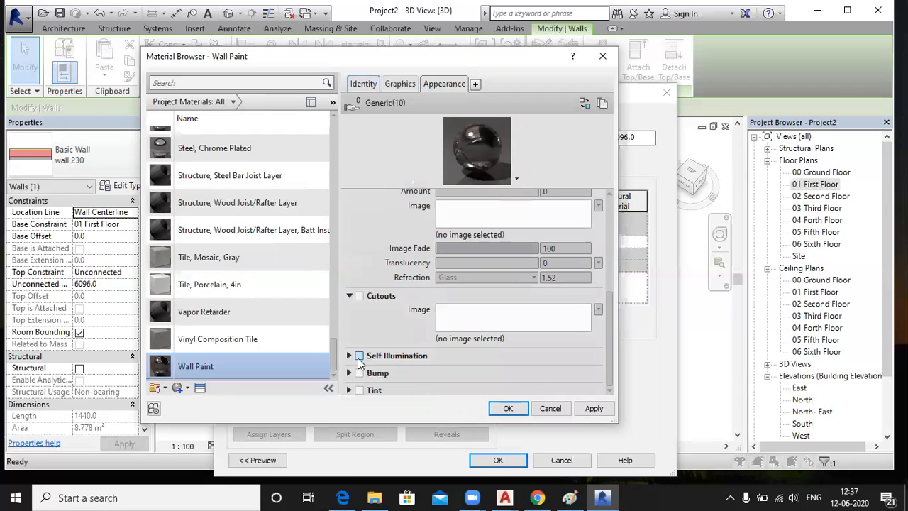
left_click(349, 356)
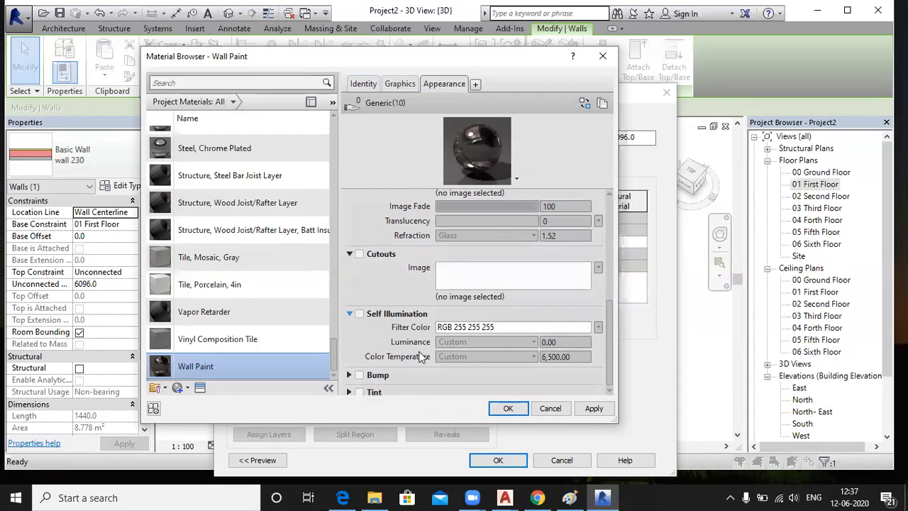
left_click(348, 374)
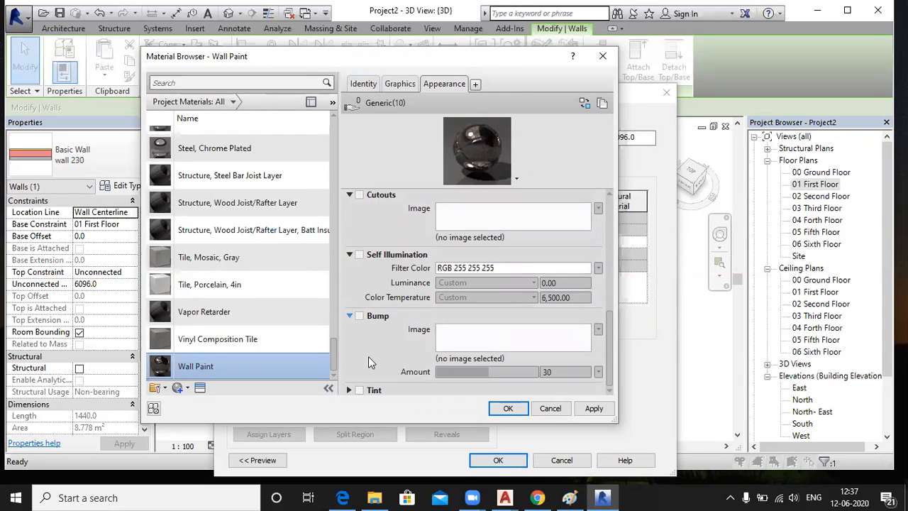
left_click(349, 391)
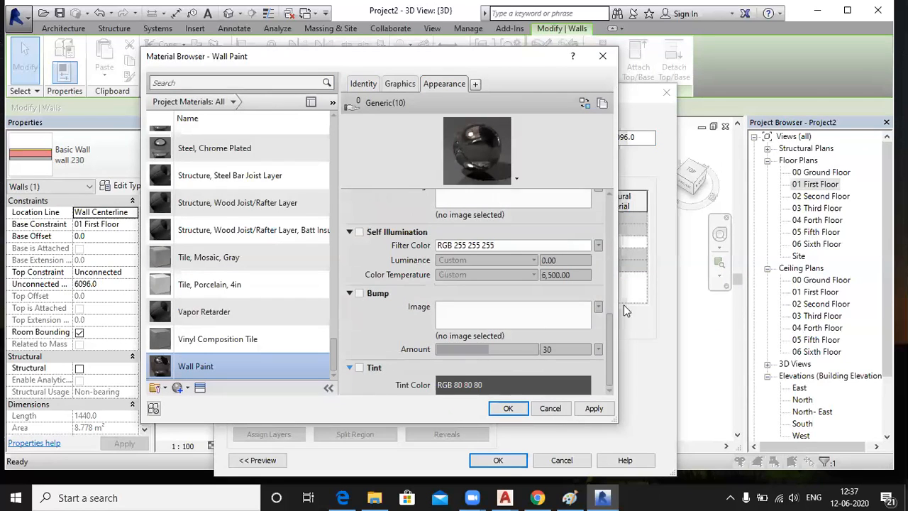
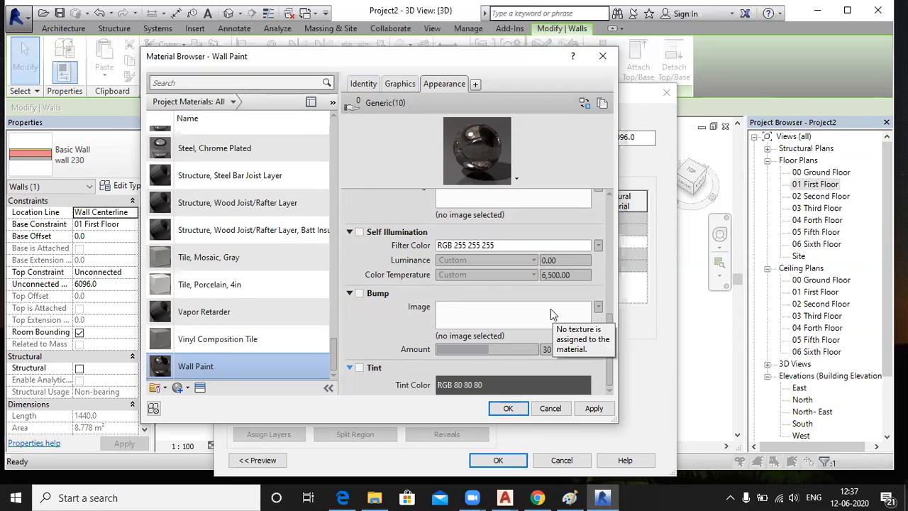
scroll(553, 315, "up", 1)
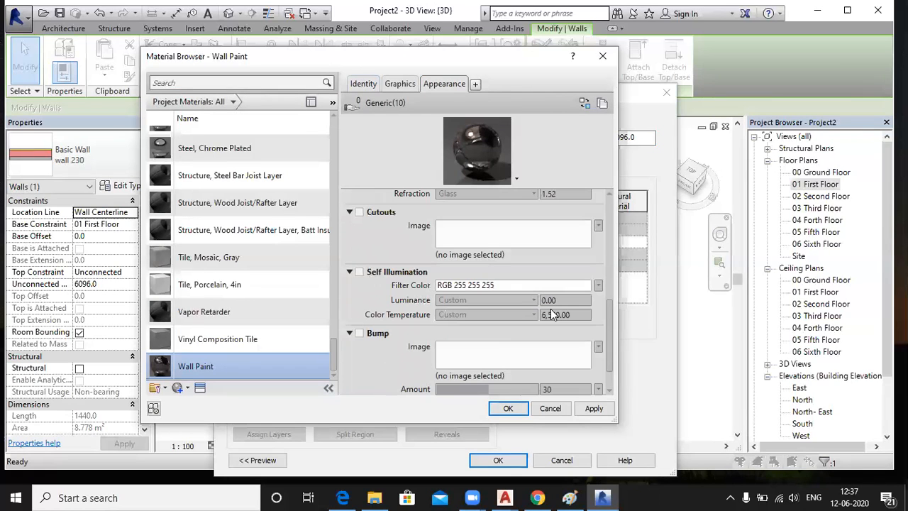
scroll(552, 314, "up", 1)
scroll(553, 315, "up", 1)
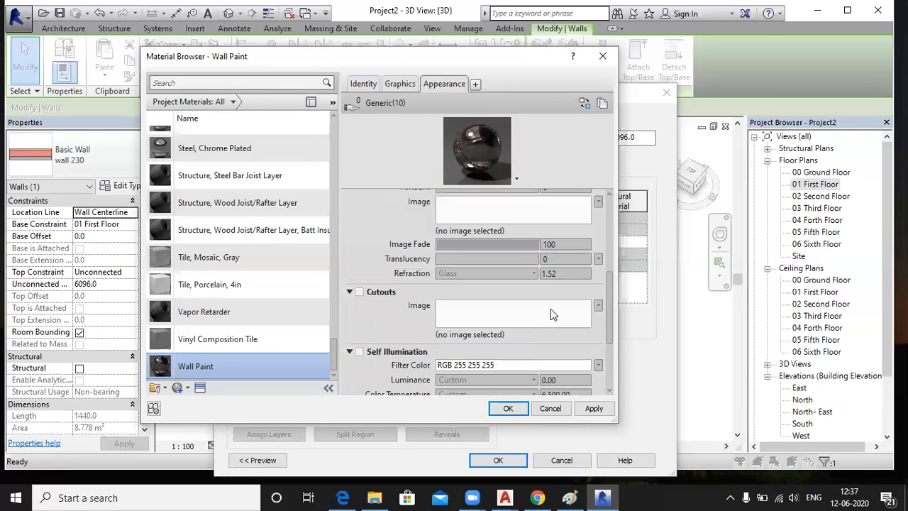
Step: Enable Tint for the Wall Paint material and set the tint color to red, RGB 255 0 0
scroll(553, 315, "down", 3)
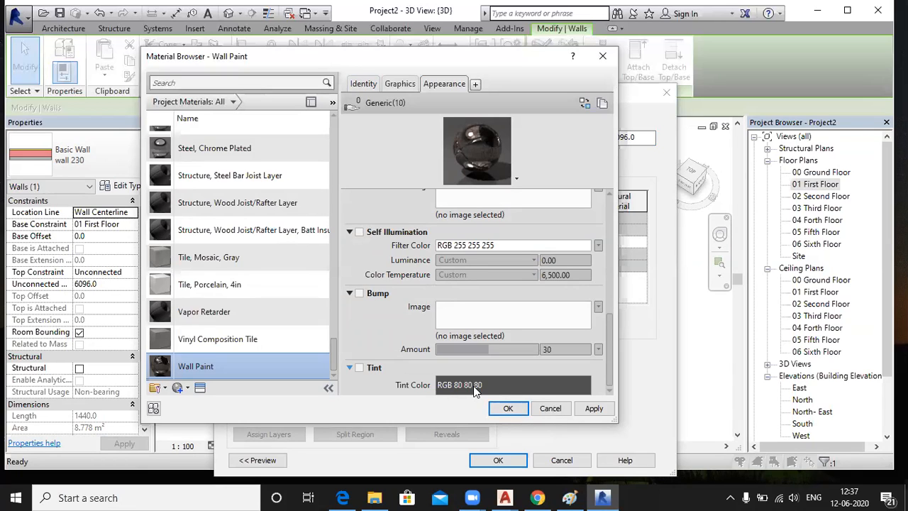
left_click(359, 368)
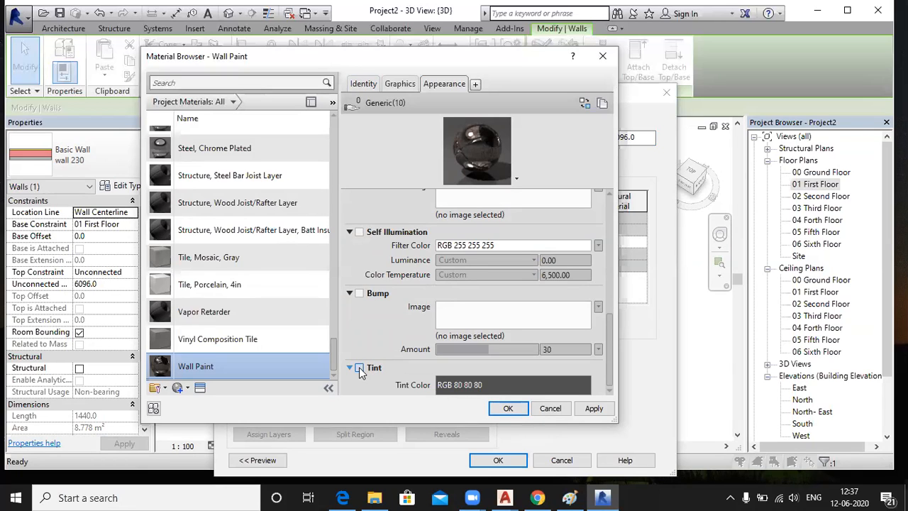
left_click(451, 387)
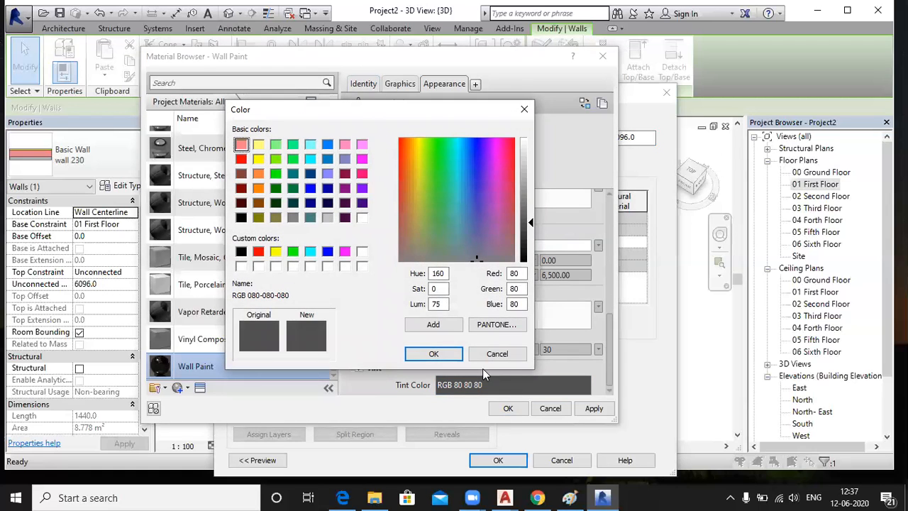
left_click(275, 173)
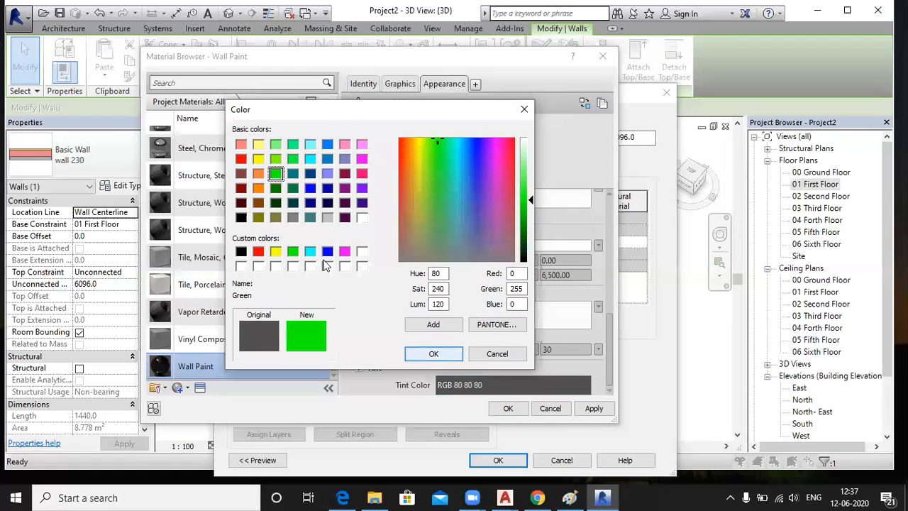
left_click(241, 159)
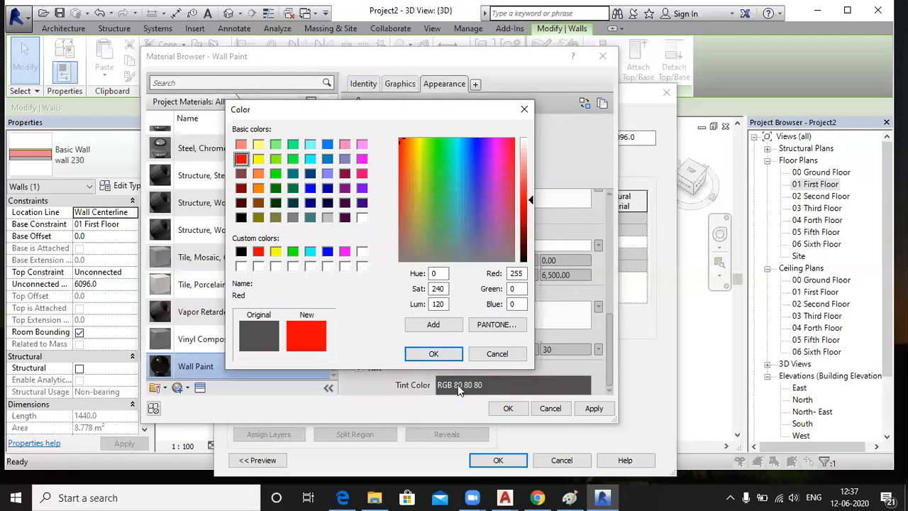
left_click(438, 351)
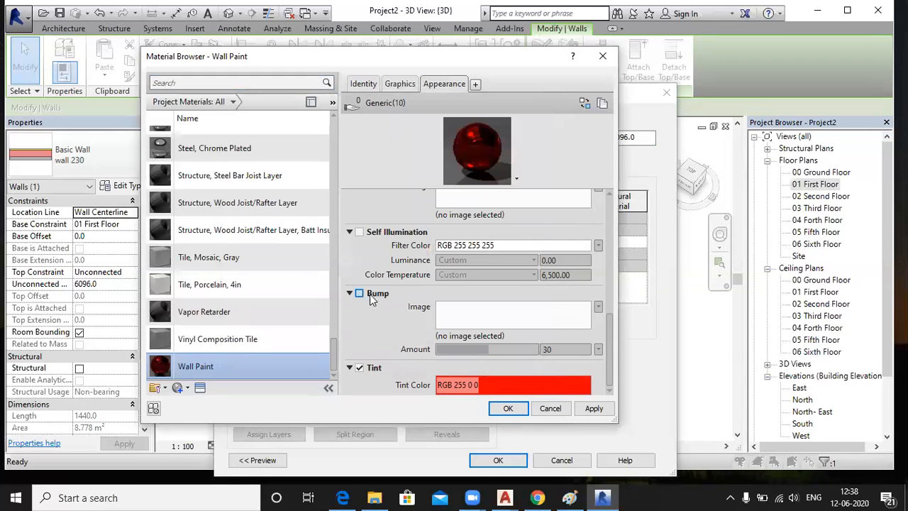
Step: Assign the "wall texure" image from the Desktop as the Wall Paint material's bump image
left_click(511, 313)
scroll(328, 236, "down", 1)
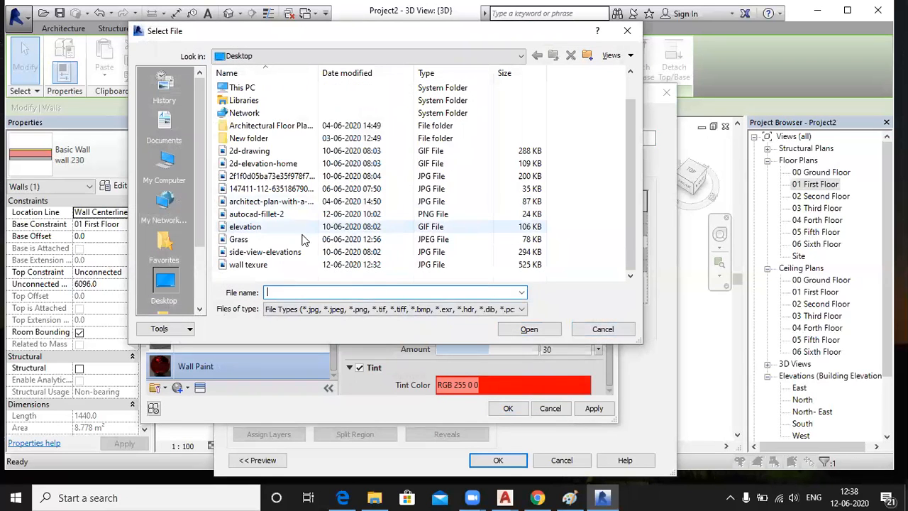
left_click(249, 265)
left_click(530, 329)
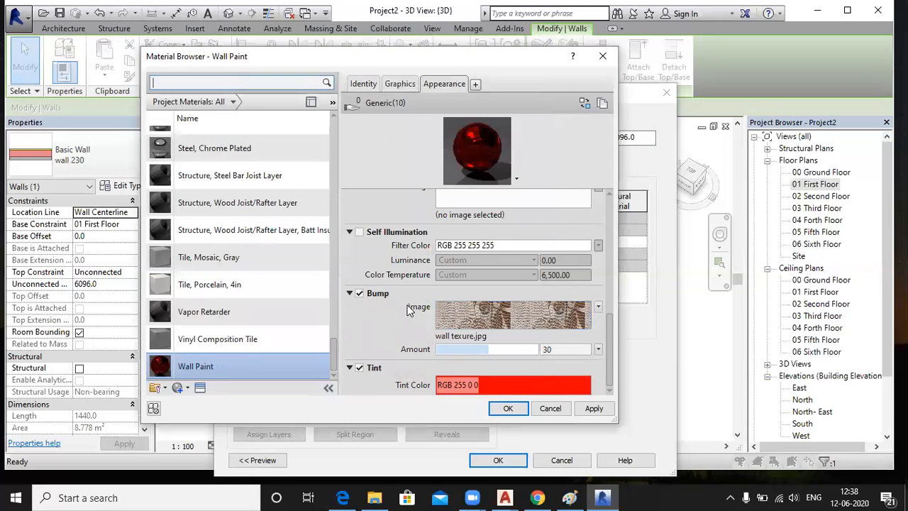
Step: Open Wall Paint's Generic image for editing and set its texture sharing to Independent
scroll(404, 293, "up", 1)
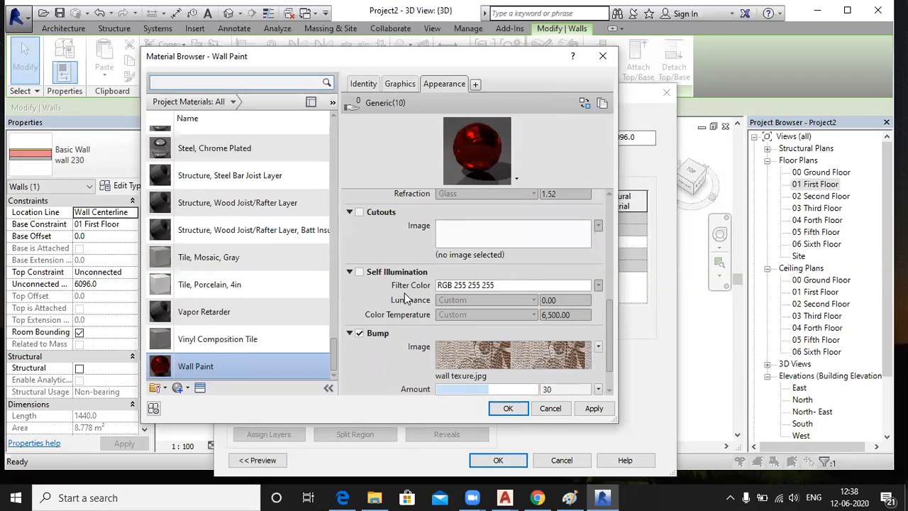
scroll(405, 293, "up", 3)
scroll(405, 293, "up", 4)
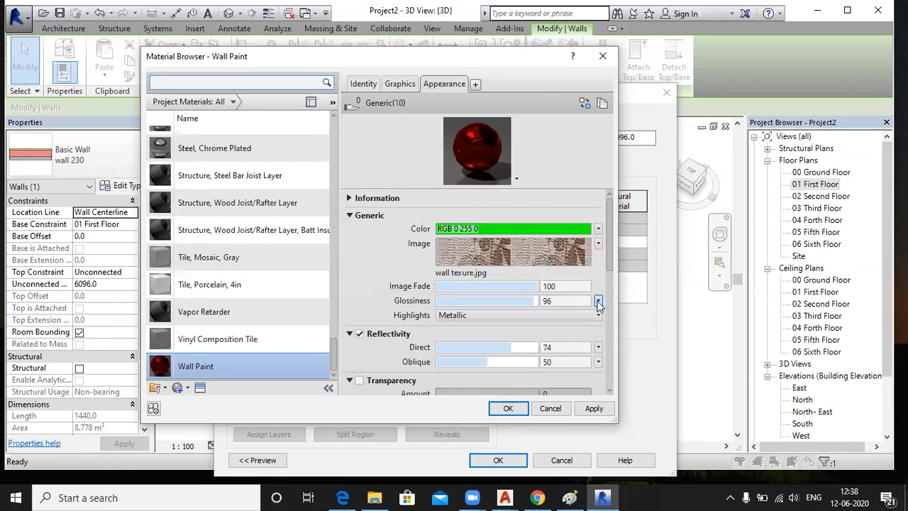
left_click(599, 244)
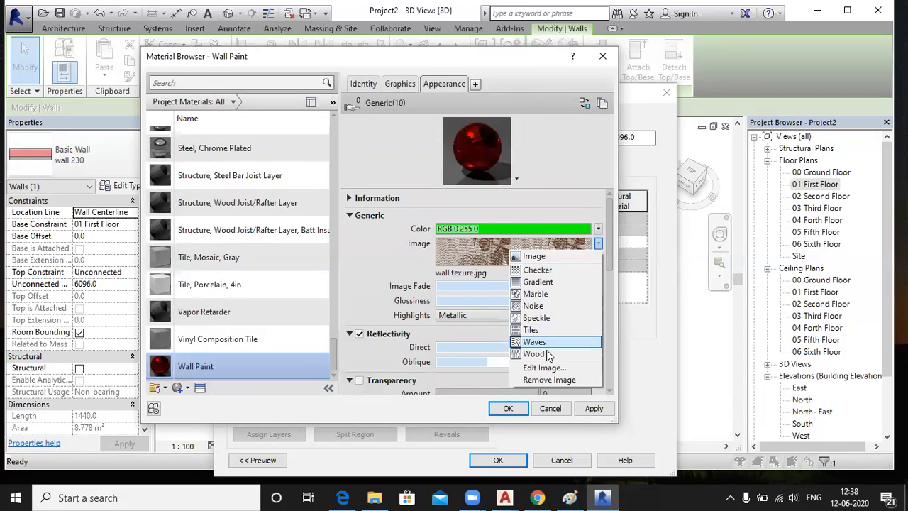
left_click(552, 368)
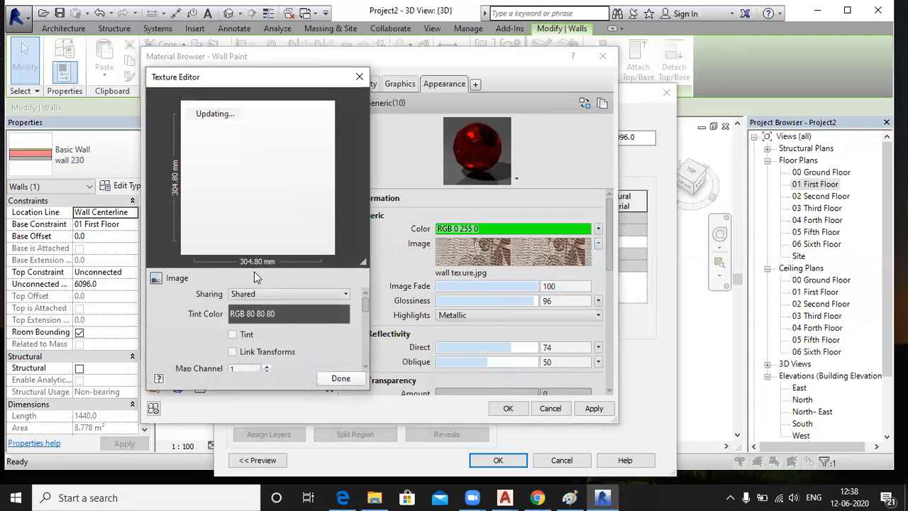
left_click(310, 295)
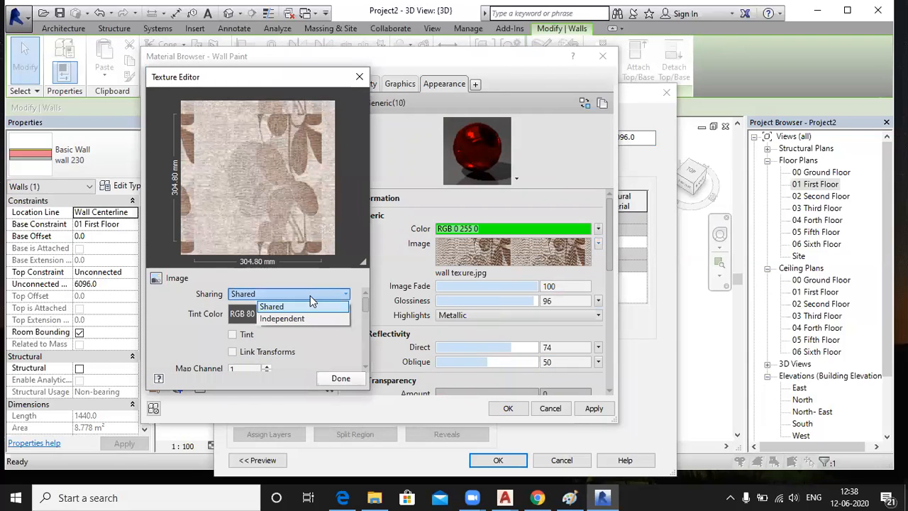
left_click(299, 319)
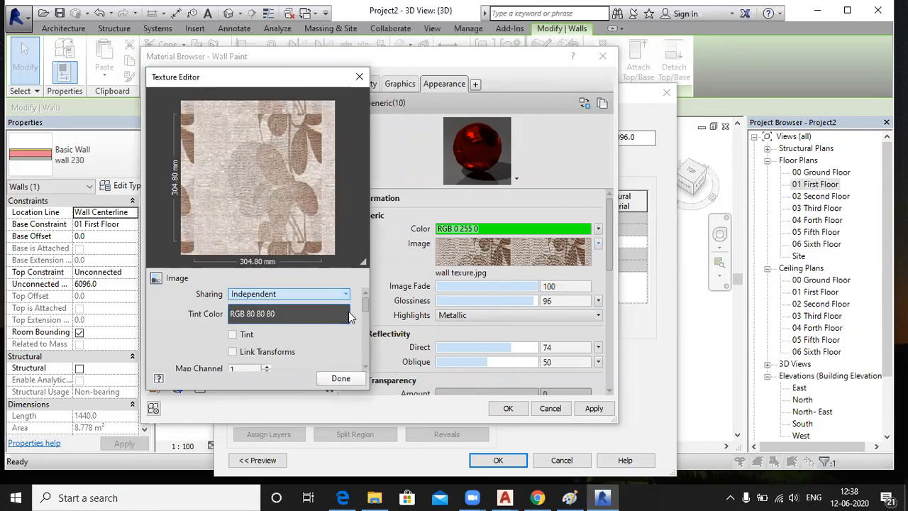
Step: Set the wall texture's Size X to 304.79 mm in the Texture Editor
scroll(362, 300, "down", 5)
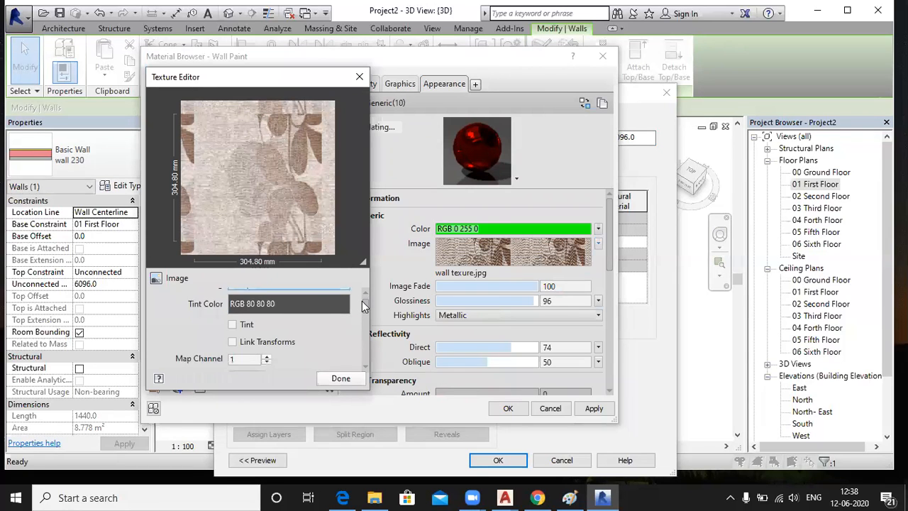
scroll(358, 317, "down", 1)
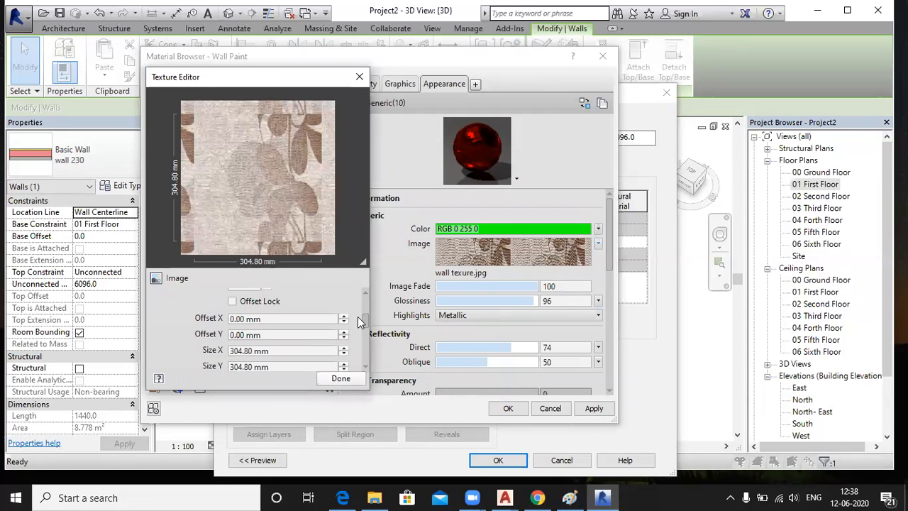
left_click(264, 359)
left_click(285, 342)
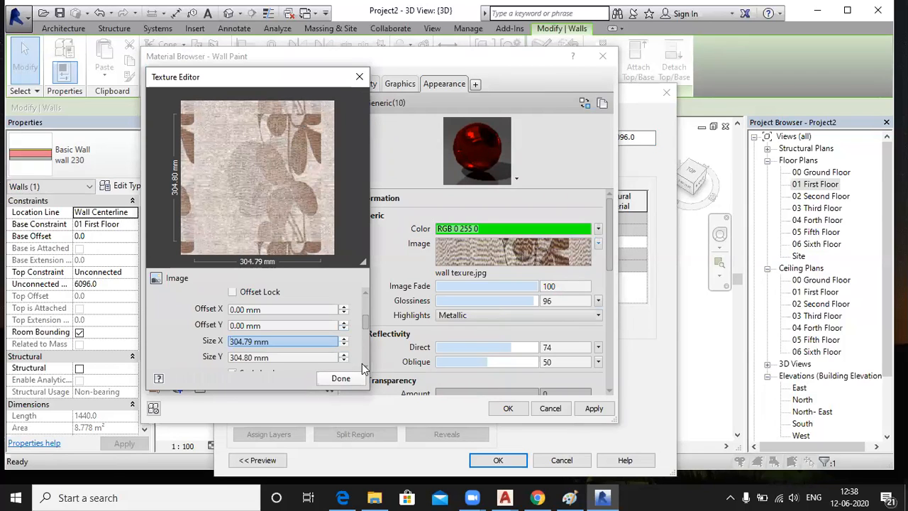
Step: Examine the wall texture's scale, offset, repeat, angle, blur, filtering, brightness and map channel settings
scroll(362, 363, "down", 3)
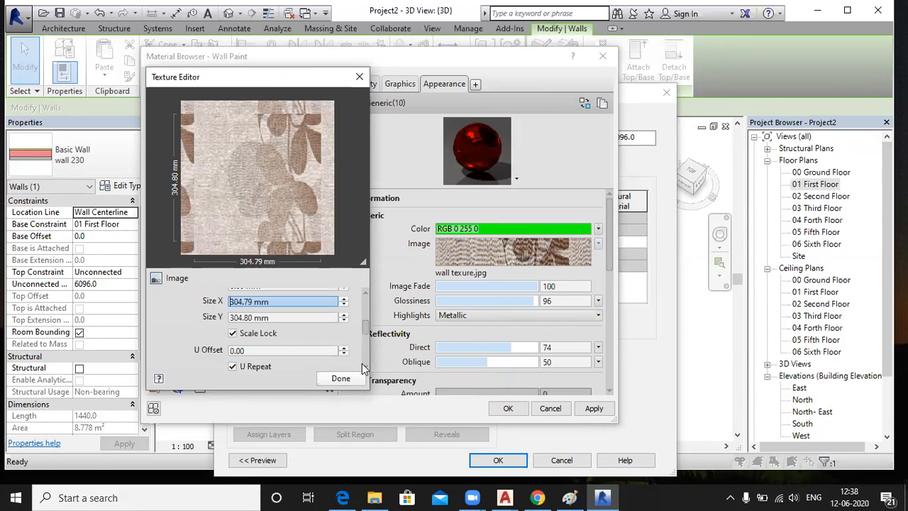
scroll(362, 363, "down", 4)
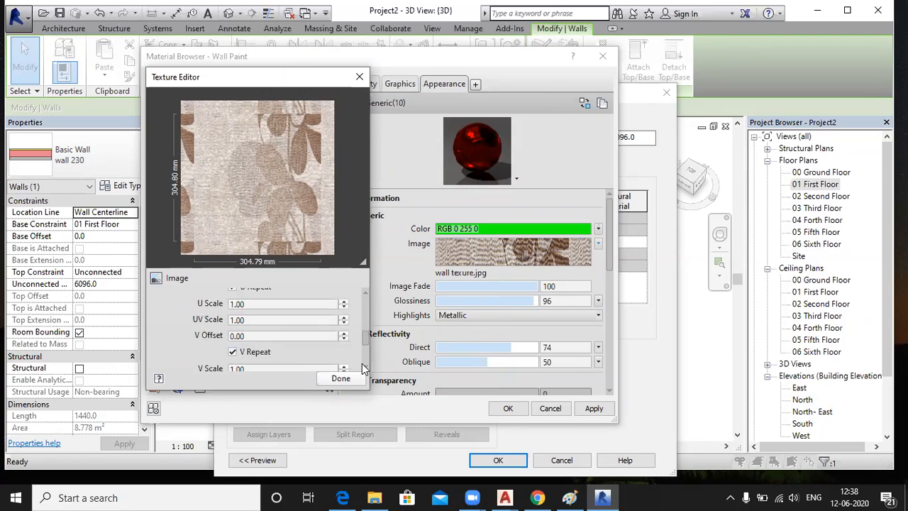
scroll(362, 363, "down", 4)
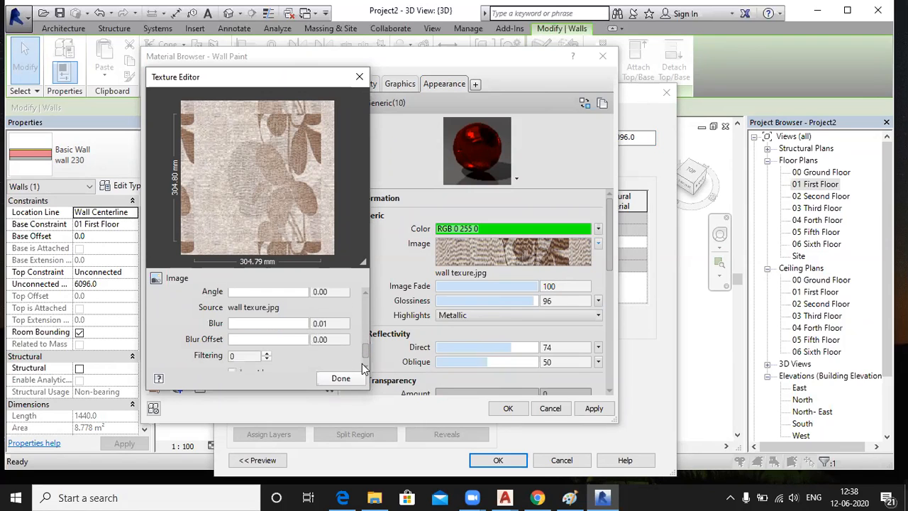
scroll(362, 368, "down", 2)
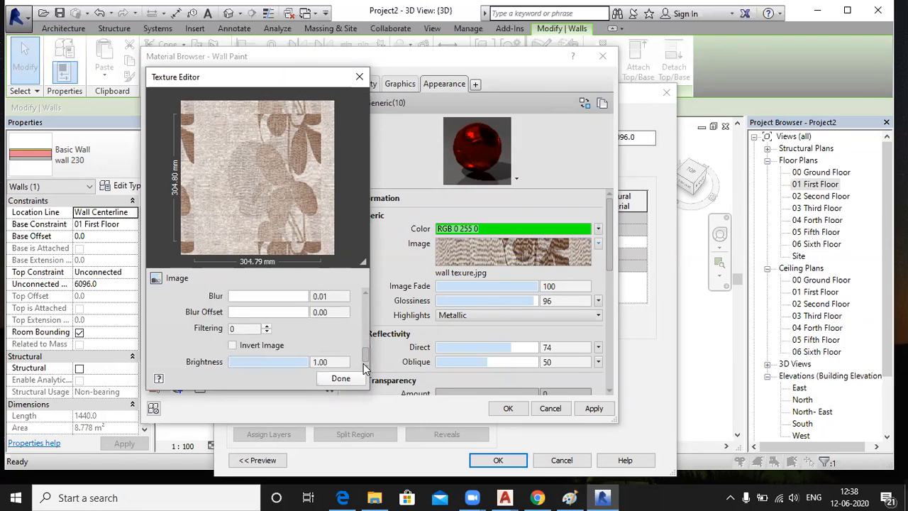
scroll(367, 292, "up", 4)
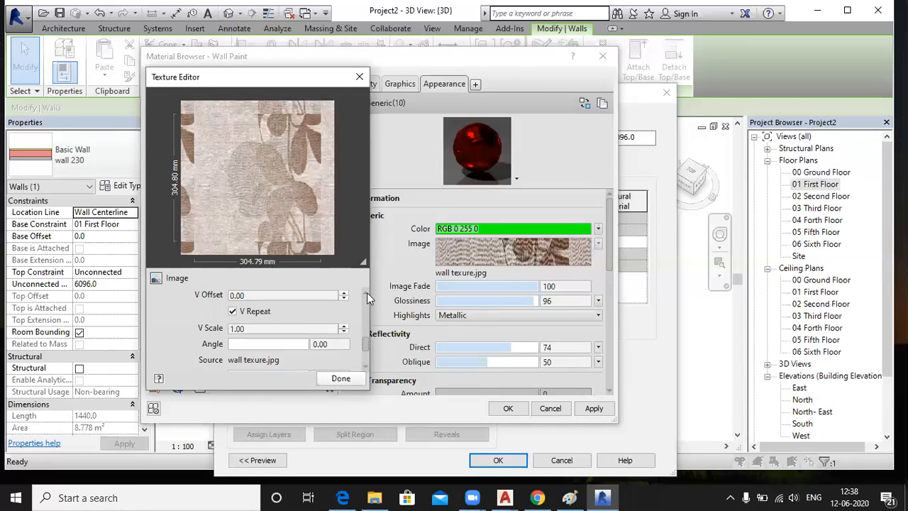
scroll(366, 292, "up", 5)
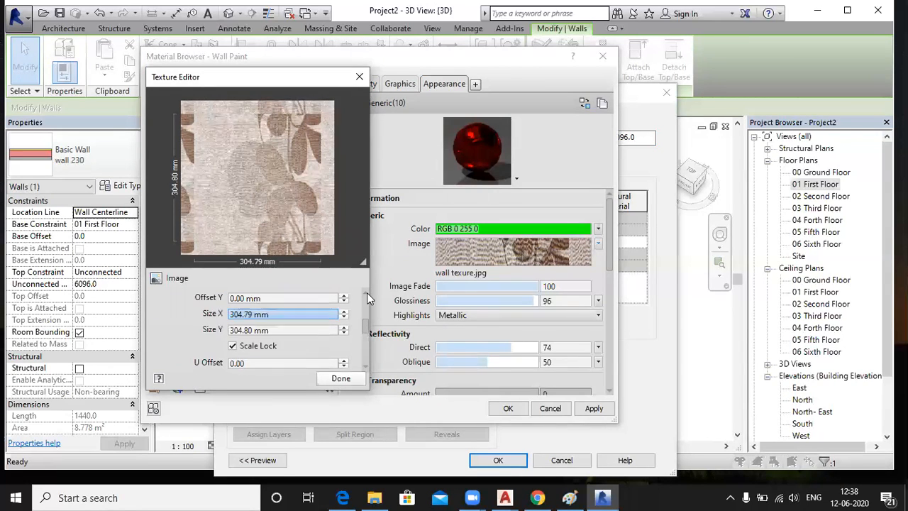
scroll(367, 292, "up", 5)
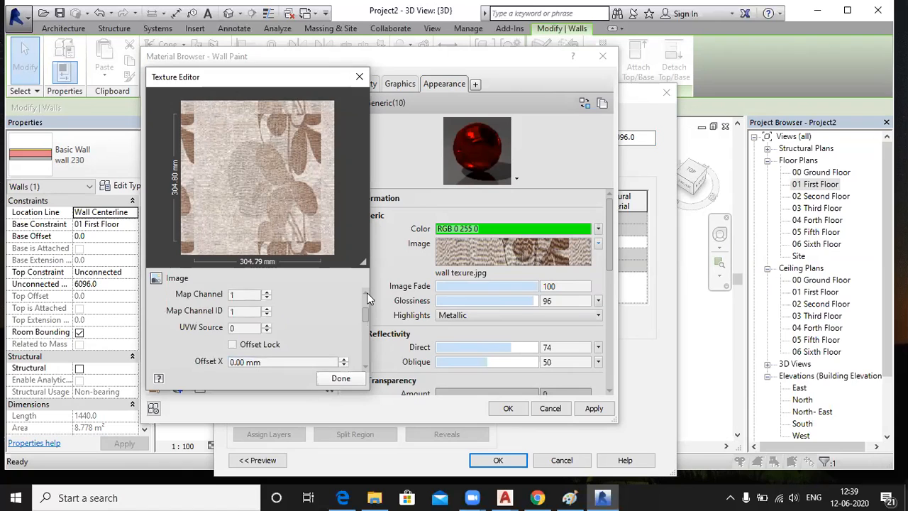
scroll(366, 292, "up", 3)
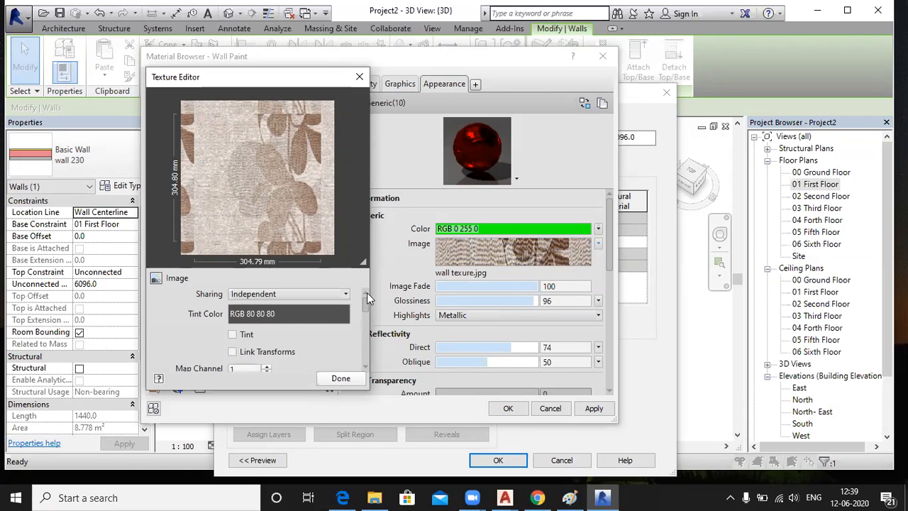
Step: Enable Offset Lock for the wall texture image
scroll(363, 369, "down", 6)
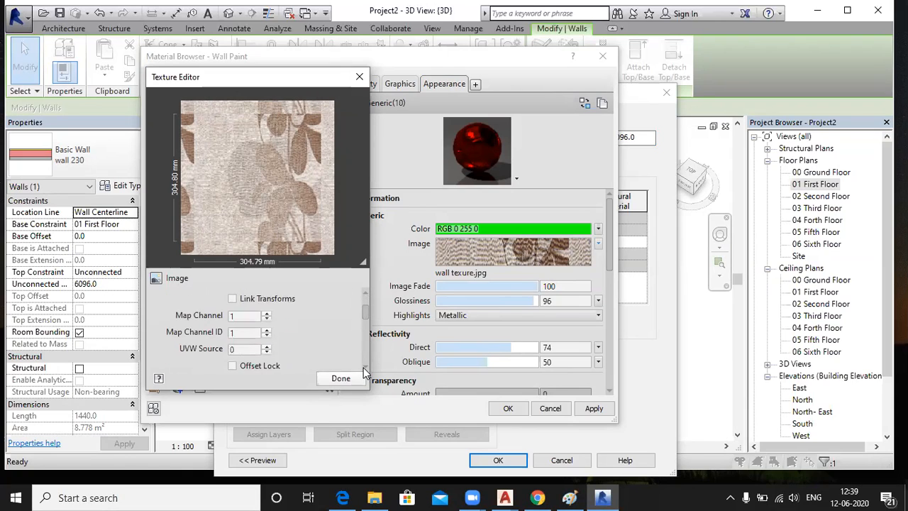
scroll(363, 367, "down", 1)
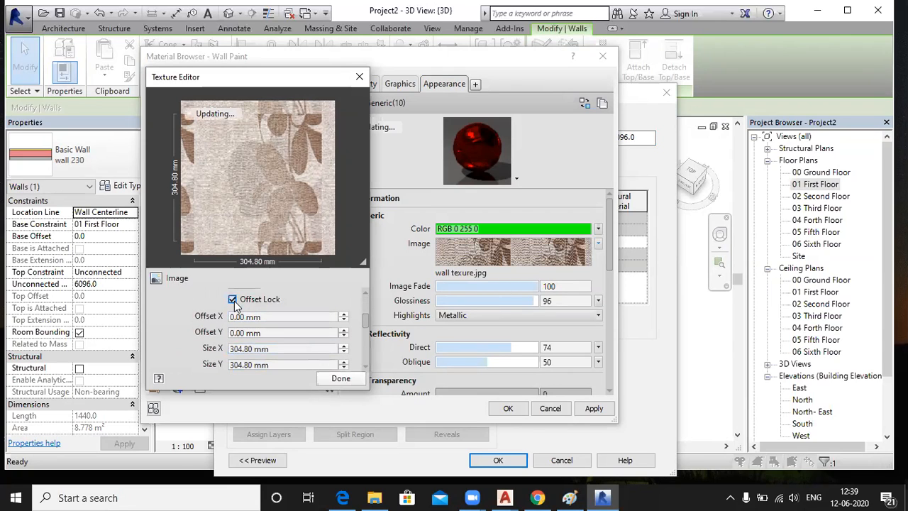
Step: Set the wall texture's Size X to 0.25 mm
left_click(273, 349)
left_click_drag(273, 349, 222, 345)
left_click(285, 348)
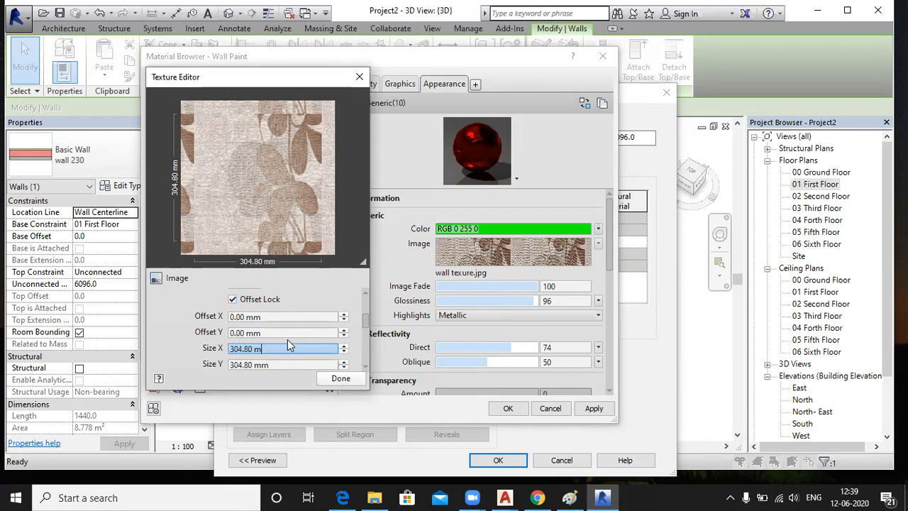
key("BackSpace")
key("BackSpace")
key("BackSpace")
key("BackSpace")
key("BackSpace")
key("BackSpace")
key("BackSpace")
key("BackSpace")
type("0.25")
left_click(280, 365)
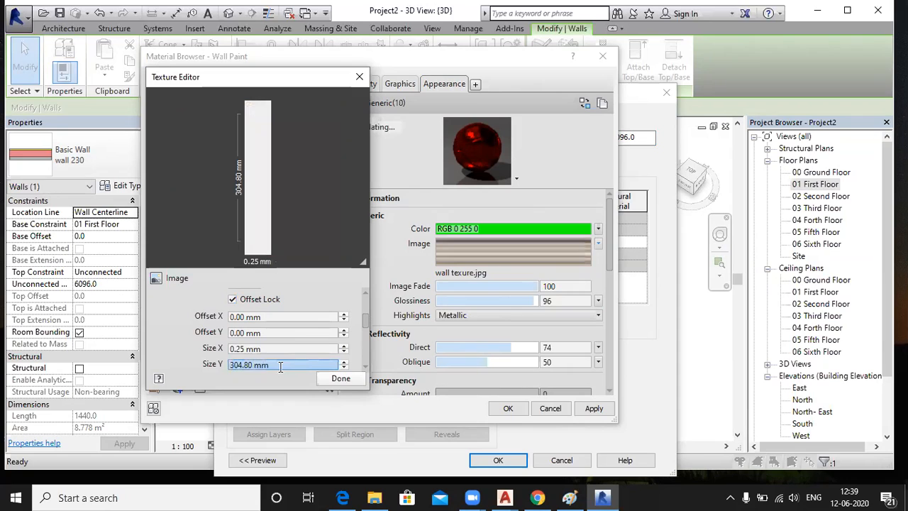
Step: Set the wall texture's Size X and Size Y to 3 m each
left_click(260, 350)
left_click_drag(260, 350, 228, 350)
type("3m")
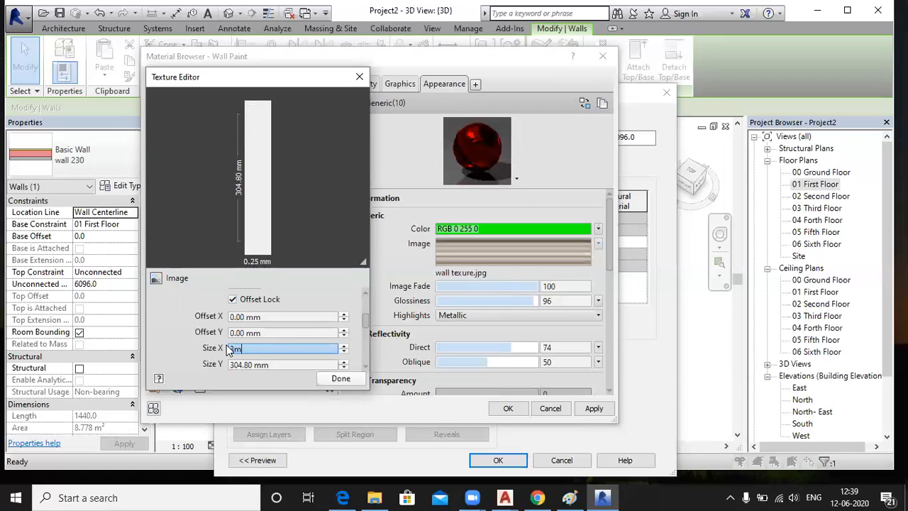
left_click(254, 364)
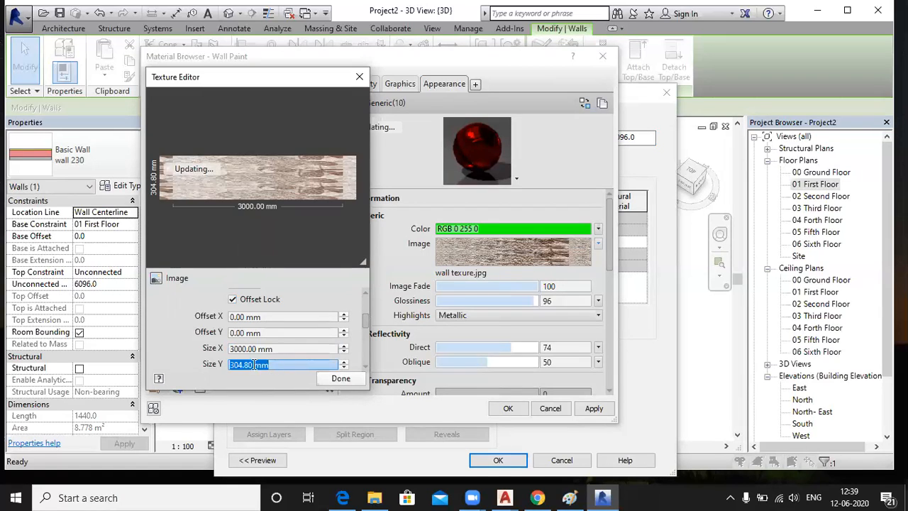
type("3m")
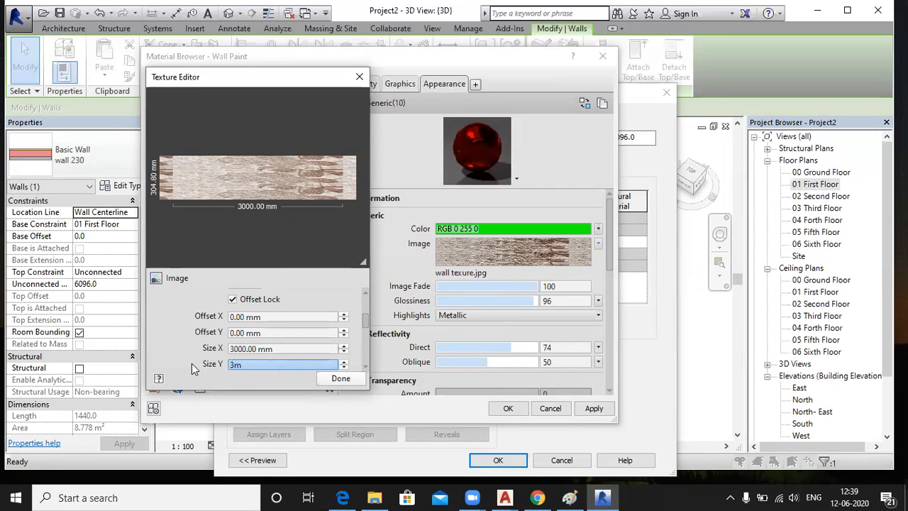
left_click(306, 332)
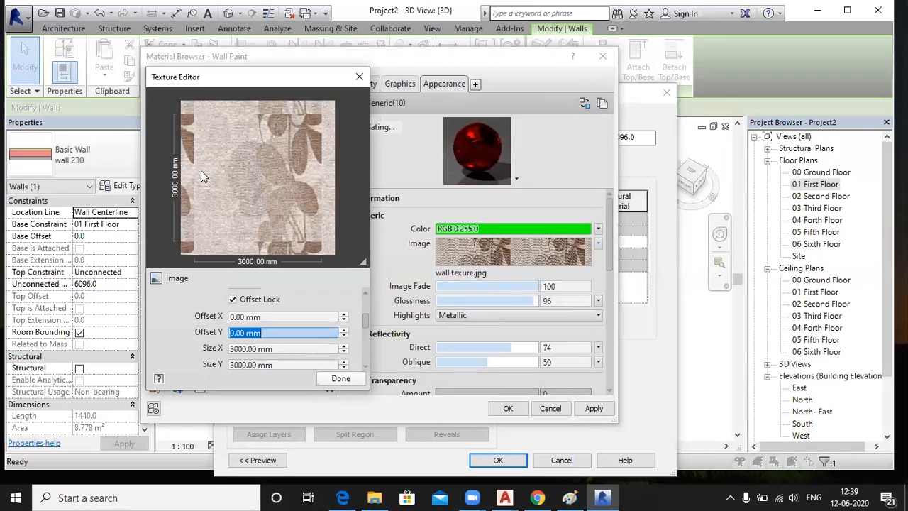
Step: Finish the texture edit, apply it to Wall Paint, and accept the wall's assembly and type settings
left_click(338, 383)
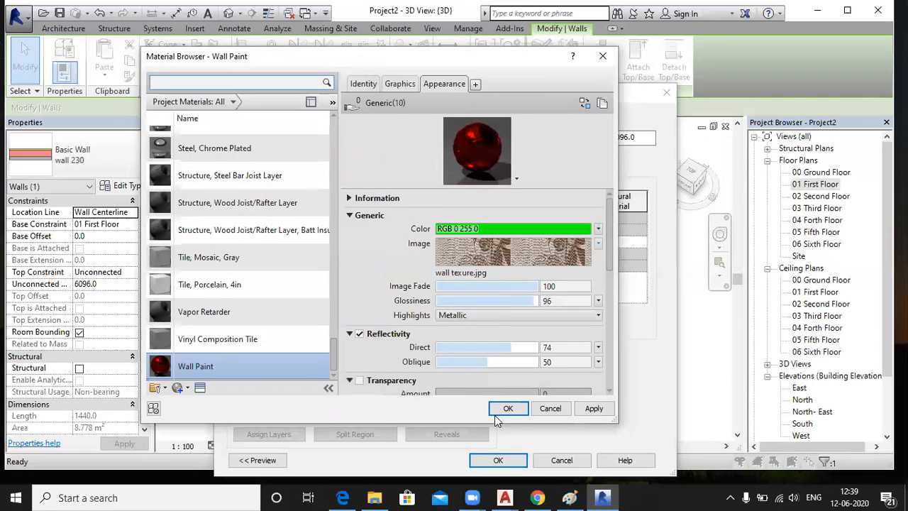
left_click(595, 408)
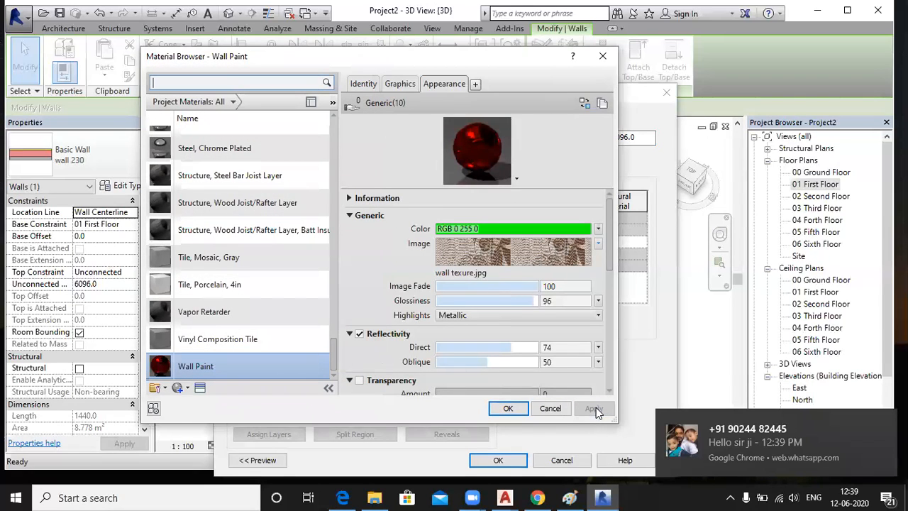
left_click(509, 409)
left_click(493, 458)
left_click(503, 458)
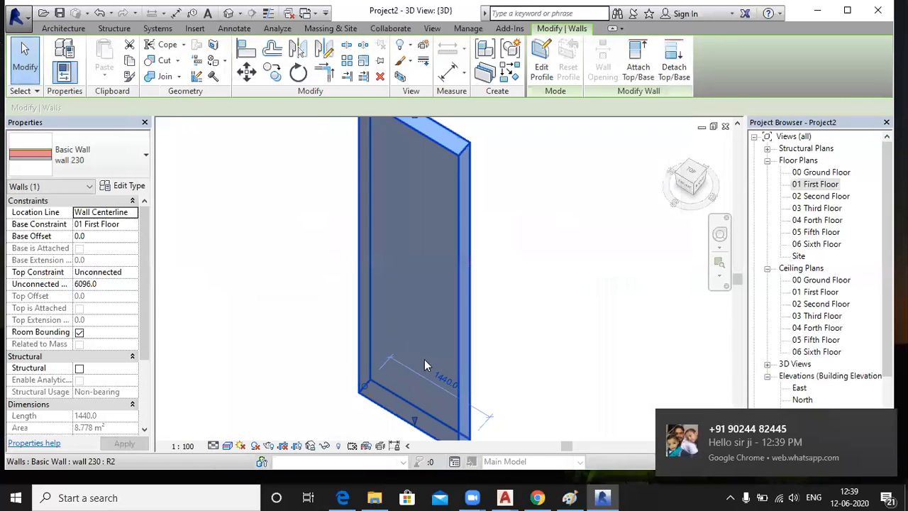
left_click(239, 324)
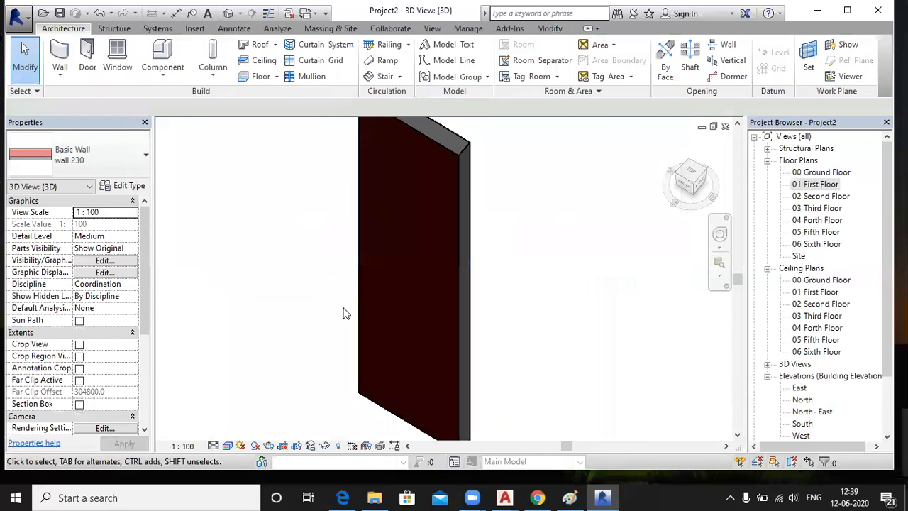
Step: Display the 3D view in the Realistic visual style and inspect the wall's painted face
left_click(230, 447)
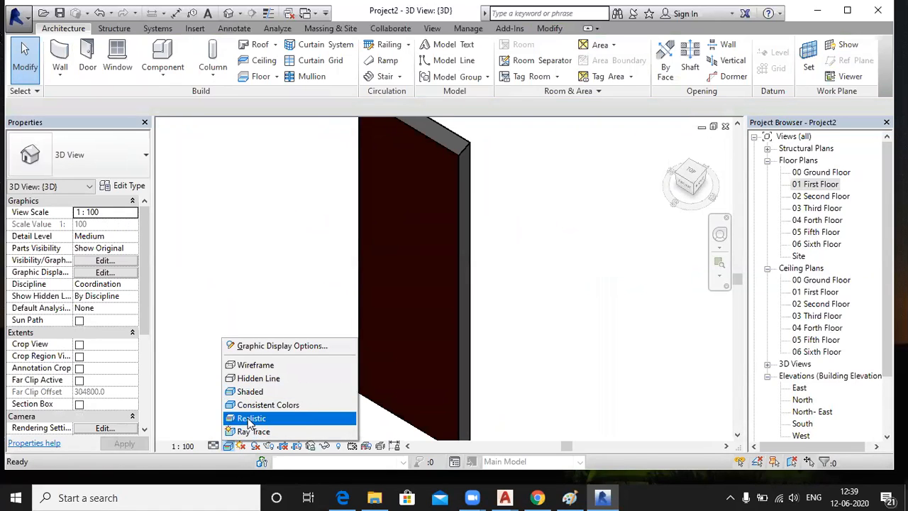
left_click(250, 420)
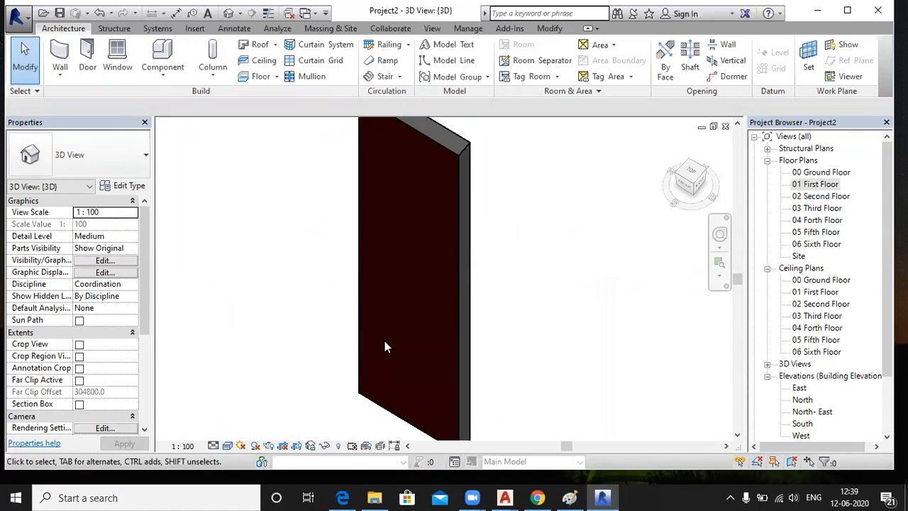
scroll(408, 333, "up", 6)
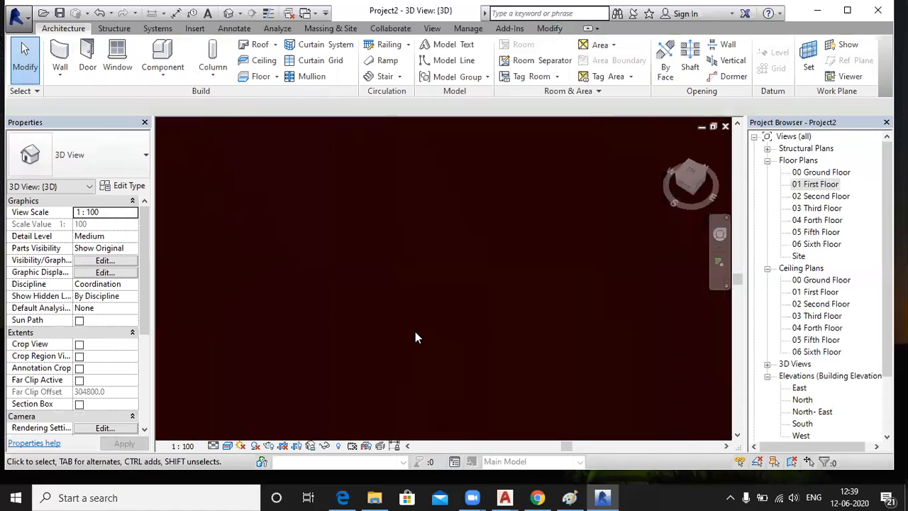
scroll(455, 341, "down", 5)
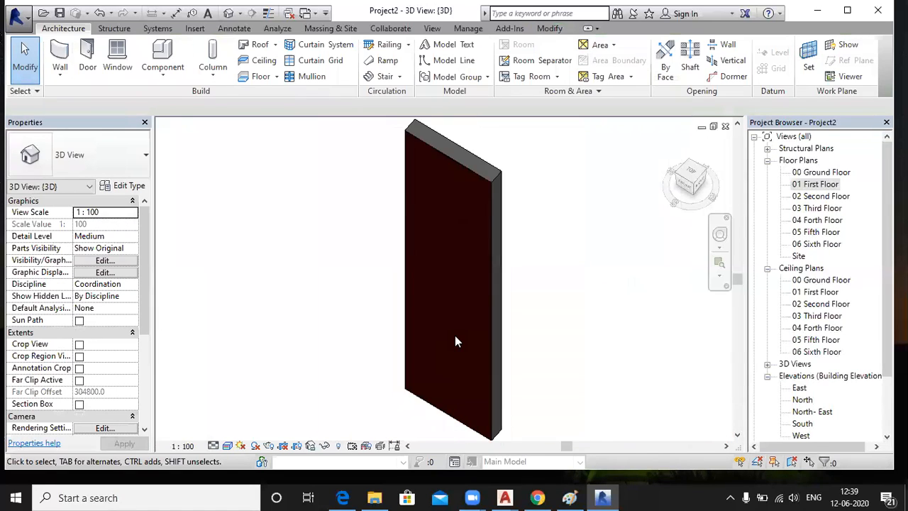
mouse_move(586, 369)
middle_mouse_down("shift")
mouse_move(578, 377)
mouse_move(438, 376)
mouse_move(490, 400)
mouse_move(586, 356)
middle_mouse_up("shift")
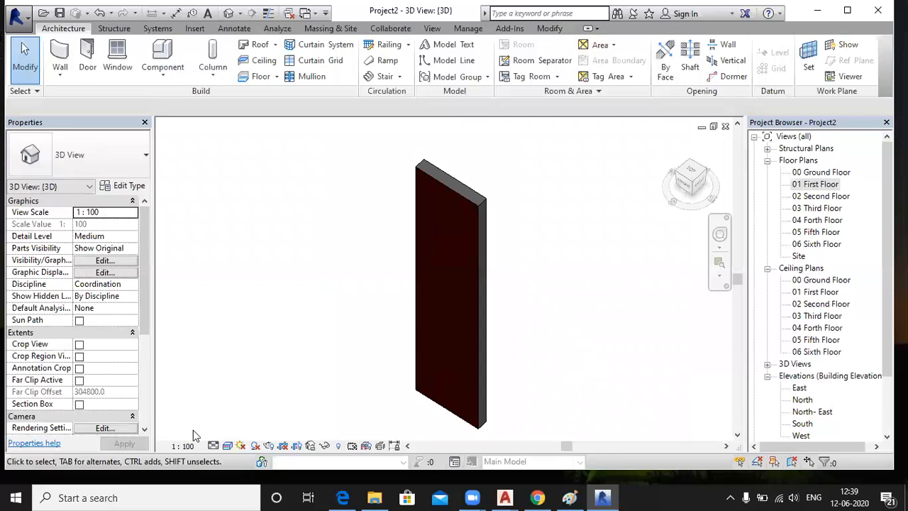
Step: Delete the existing wall and draw a horizontal wall 230 about 4100 mm long in the 01 First Floor plan
left_click(458, 192)
key("Delete")
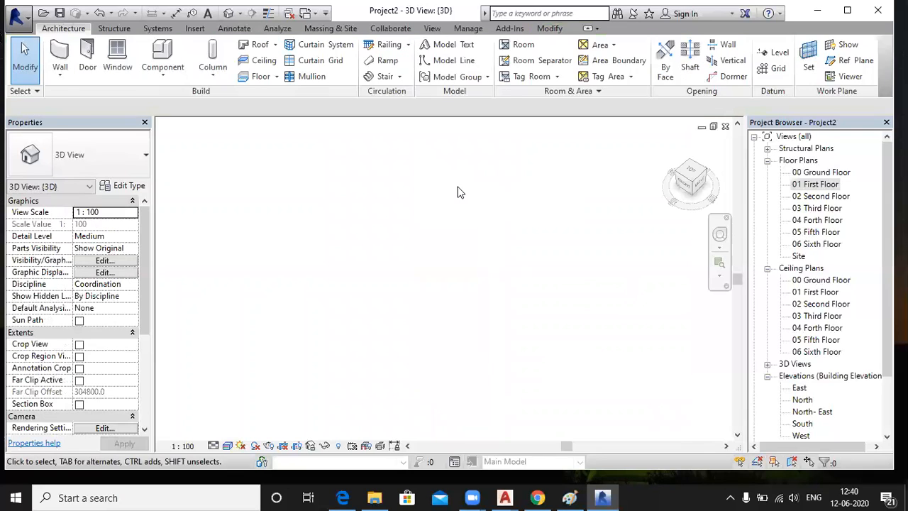
left_click(63, 54)
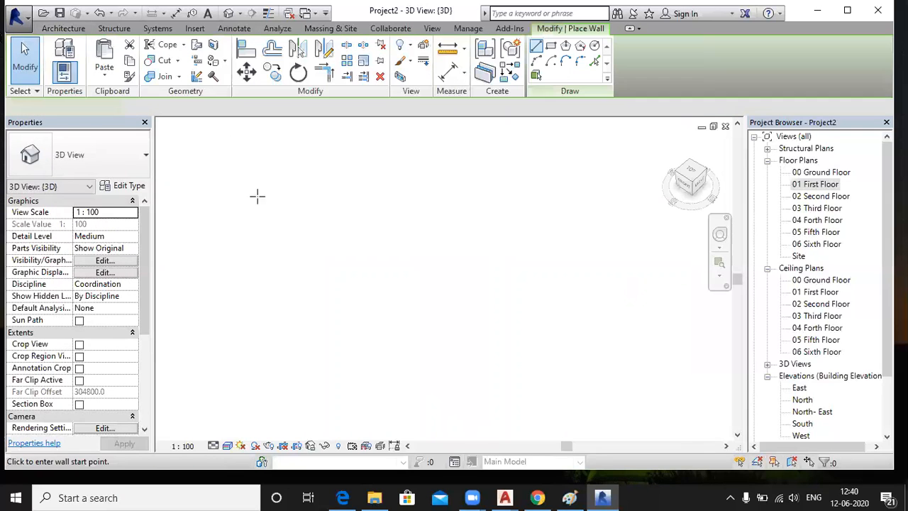
left_click(303, 263)
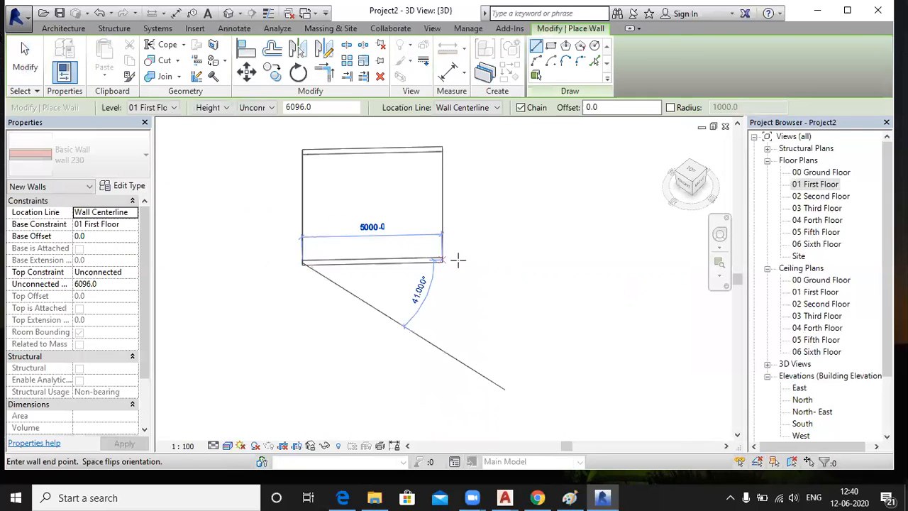
double_click(816, 184)
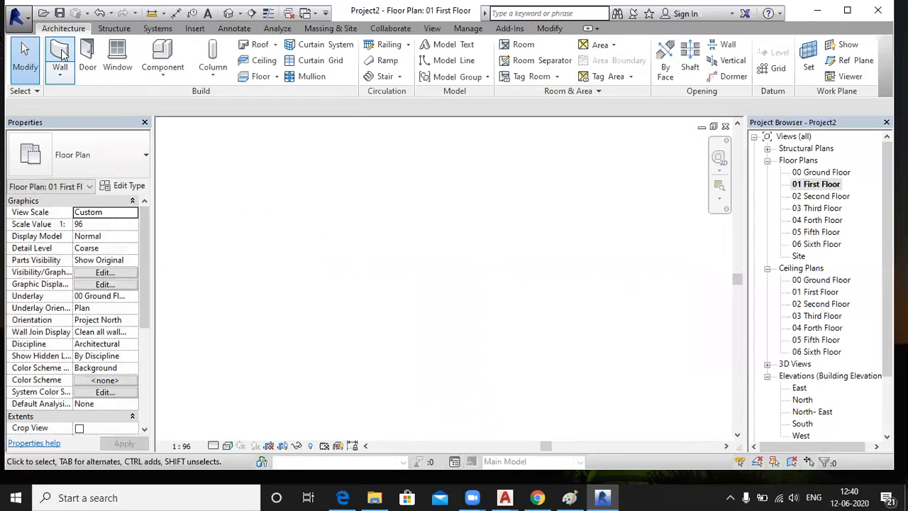
left_click(59, 54)
left_click(328, 252)
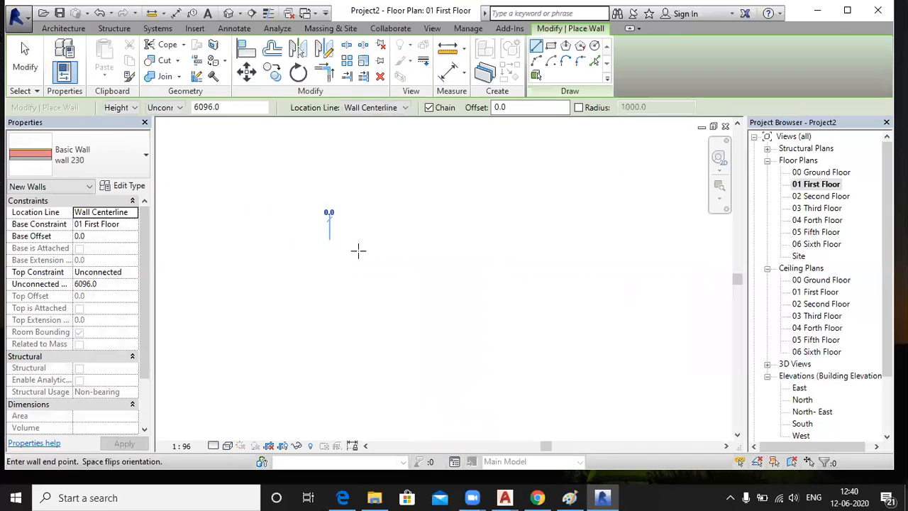
left_click(664, 253)
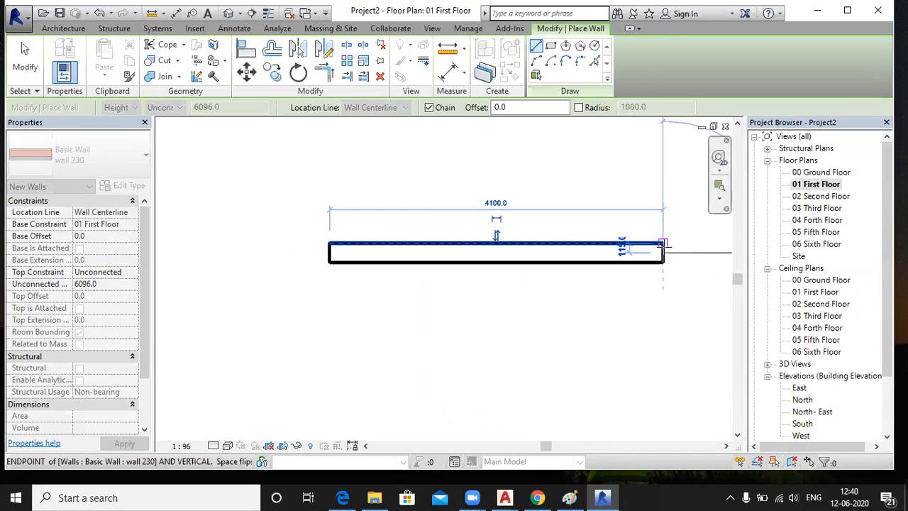
key("Escape")
key("Escape")
Step: Select the new wall in the default 3D view and open the appearance settings of its Wall Paint interior finish
left_click(228, 13)
scroll(384, 281, "up", 5)
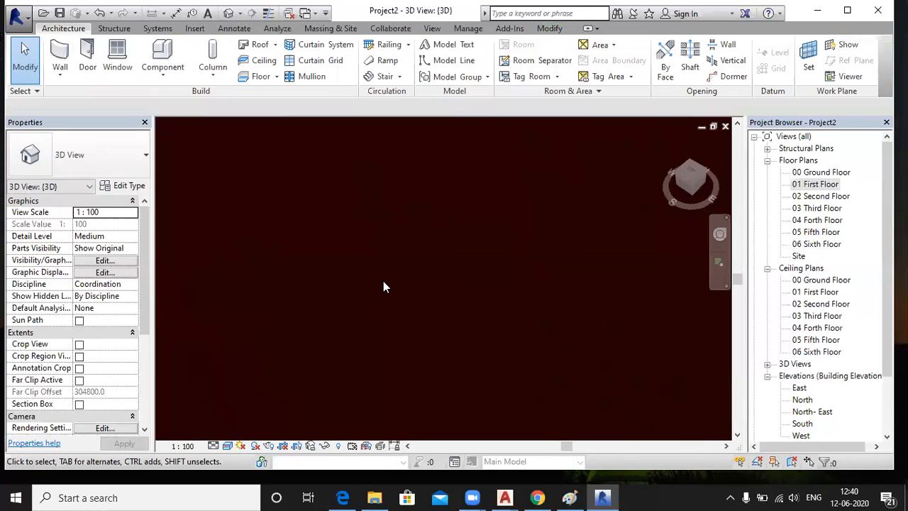
scroll(383, 281, "down", 3)
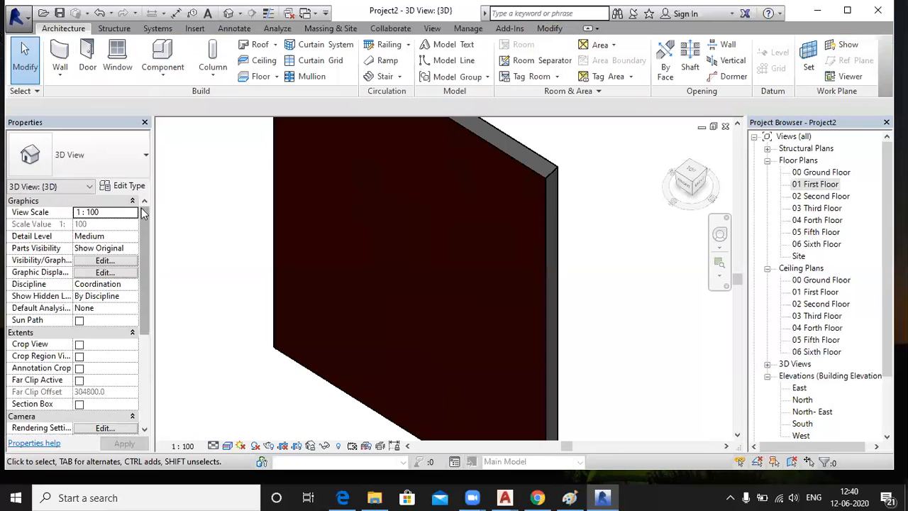
left_click(481, 187)
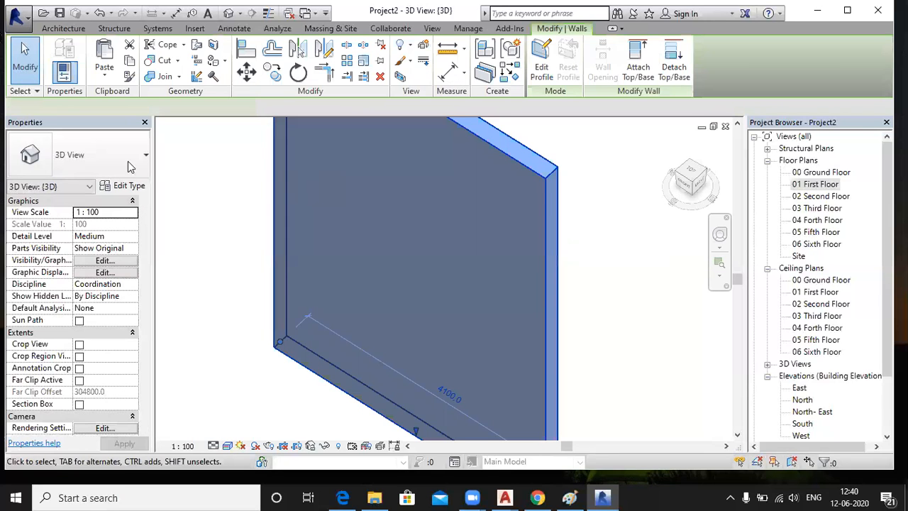
left_click(124, 185)
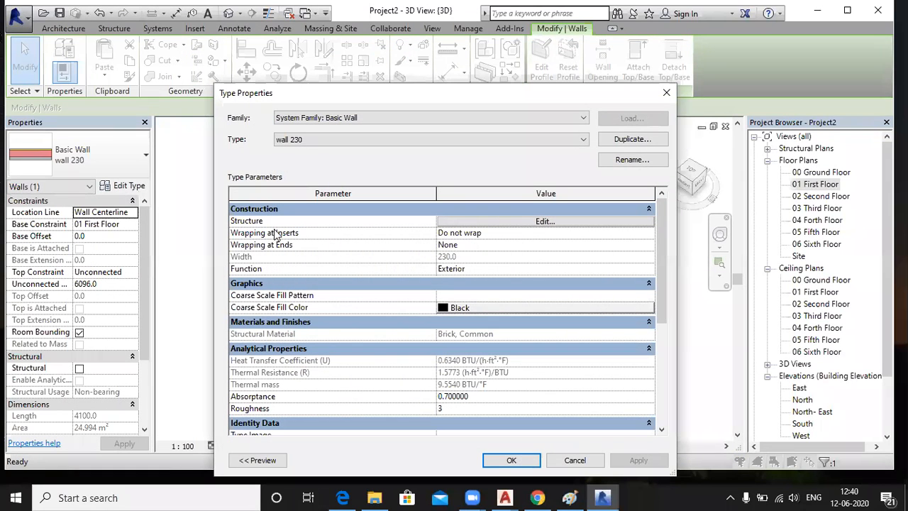
left_click(545, 221)
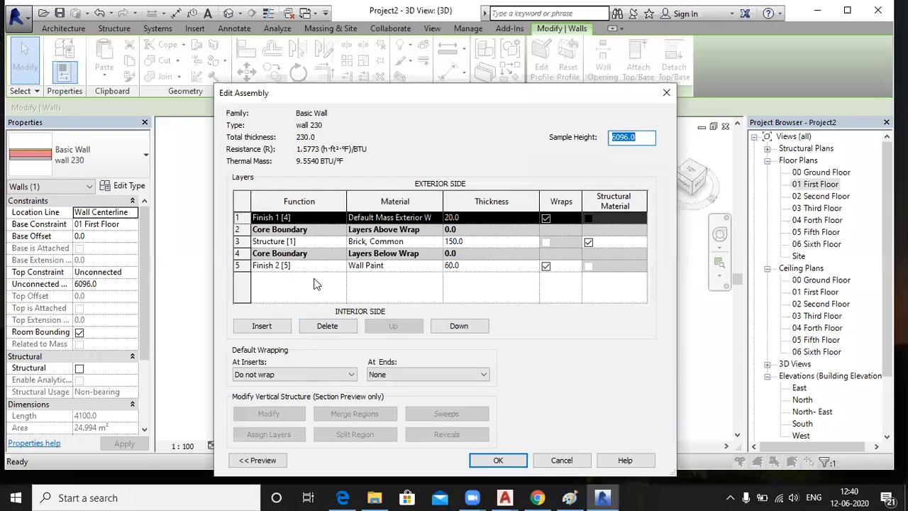
left_click(423, 266)
left_click(439, 265)
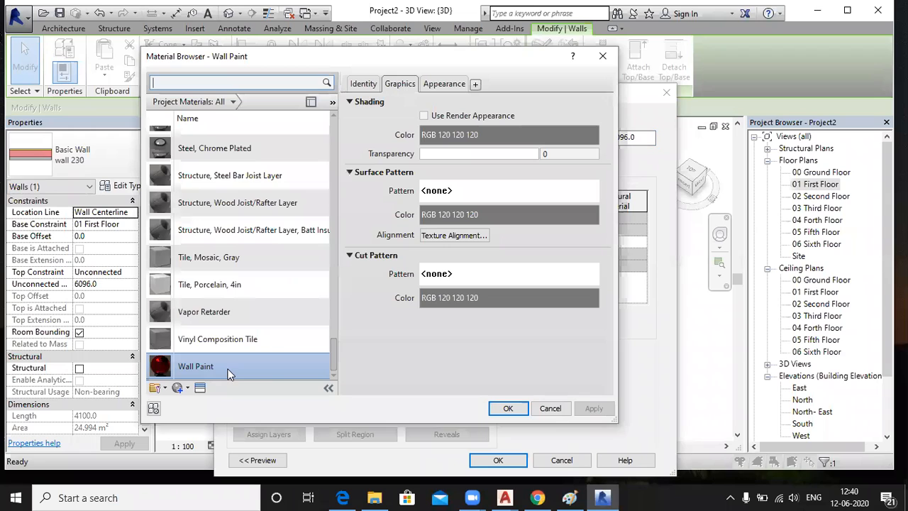
left_click(444, 84)
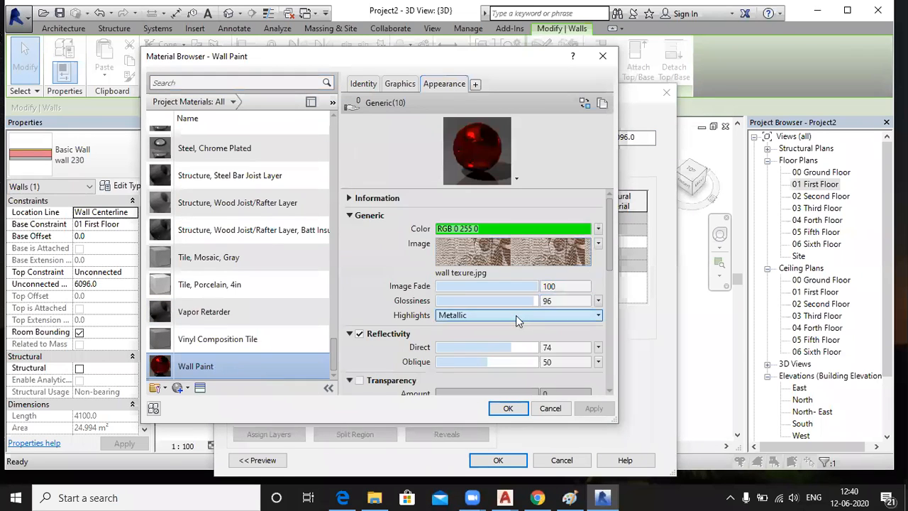
Step: Turn off Wall Paint's tint, apply the change, and accept the wall's assembly and type settings
scroll(516, 315, "down", 2)
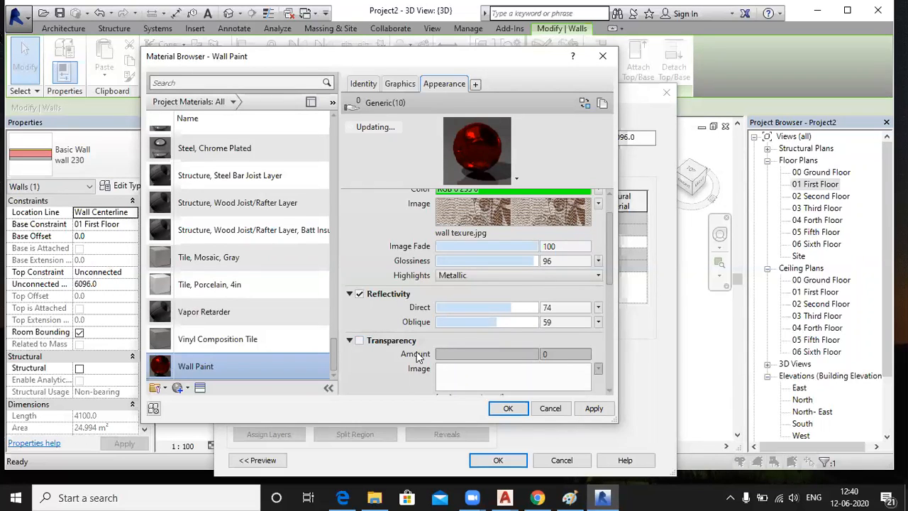
scroll(605, 305, "down", 3)
left_click_drag(605, 305, 605, 382)
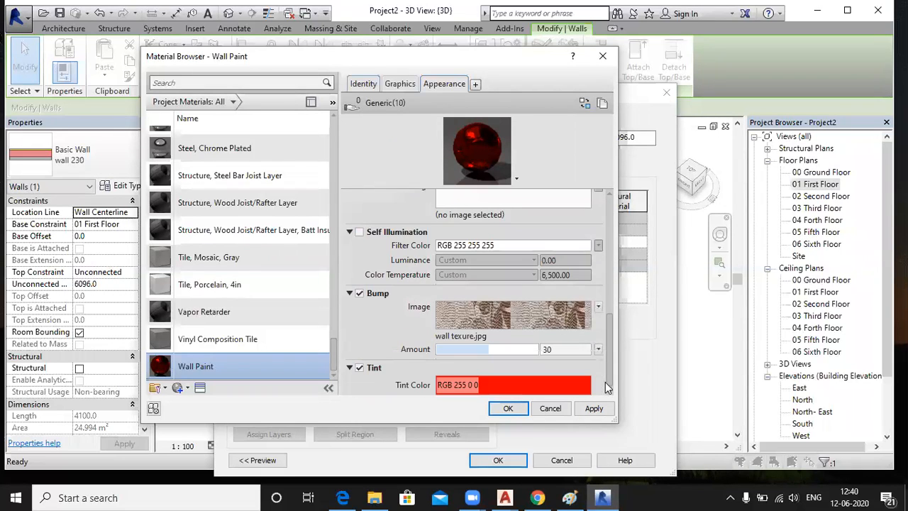
left_click(360, 368)
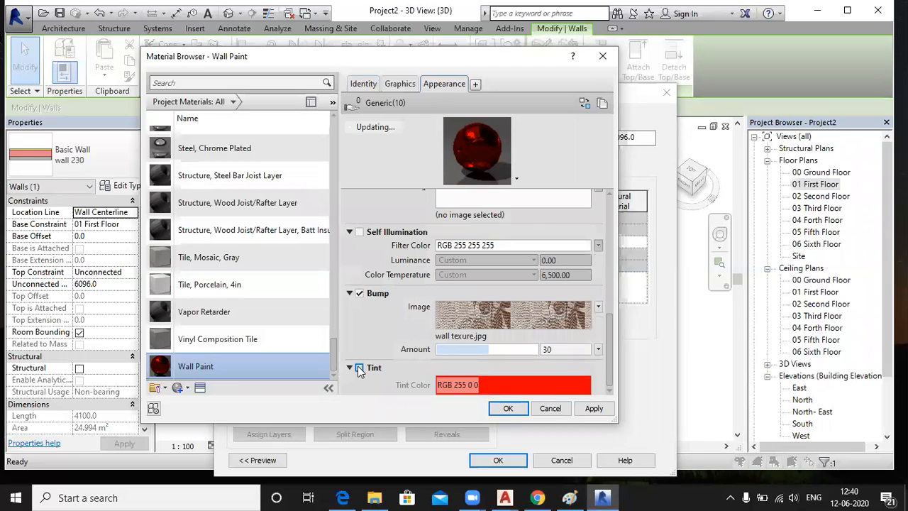
left_click(593, 410)
left_click(511, 410)
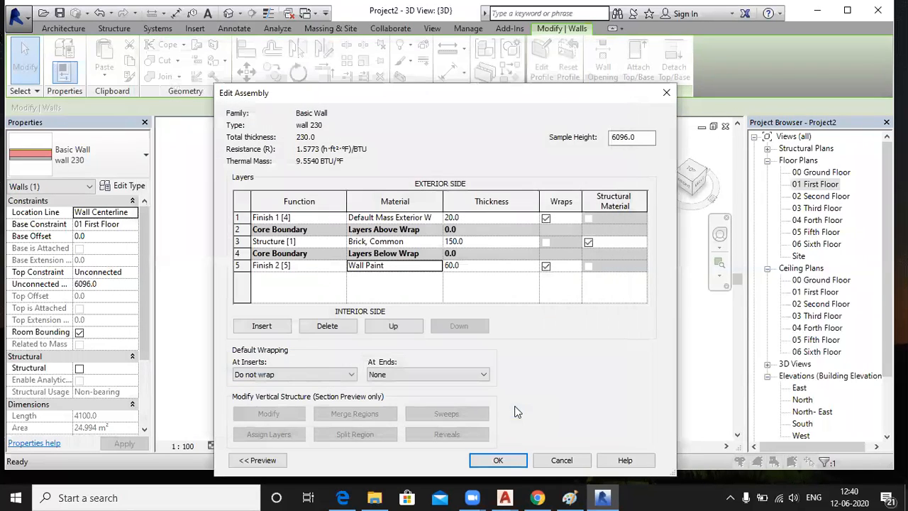
left_click(498, 460)
left_click(510, 460)
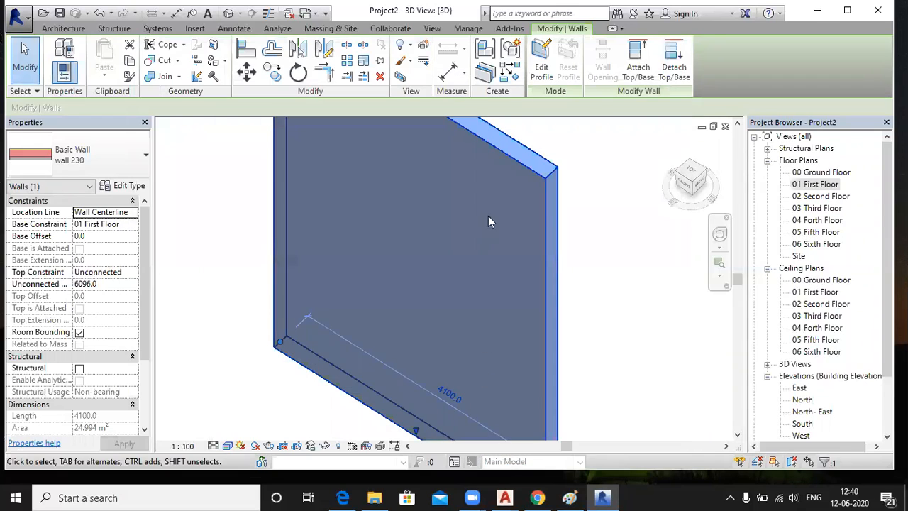
left_click(656, 279)
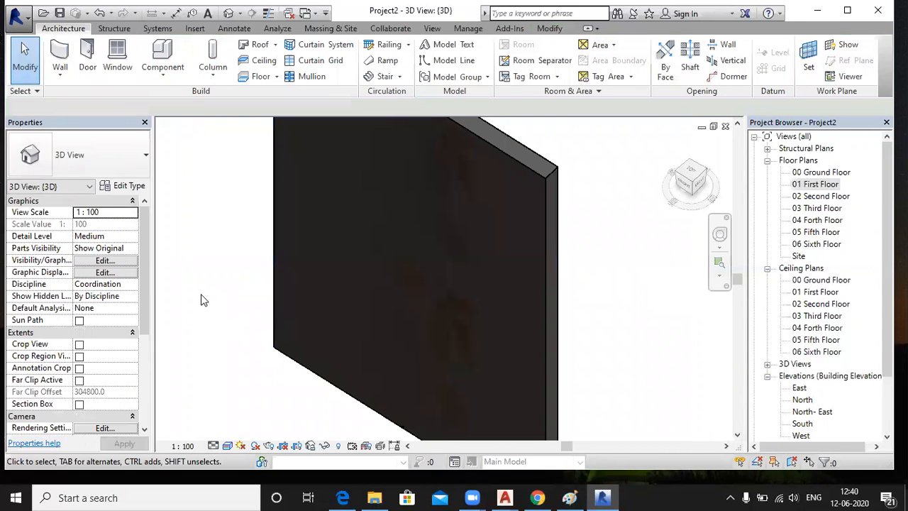
middle_click_drag(634, 325, 706, 361)
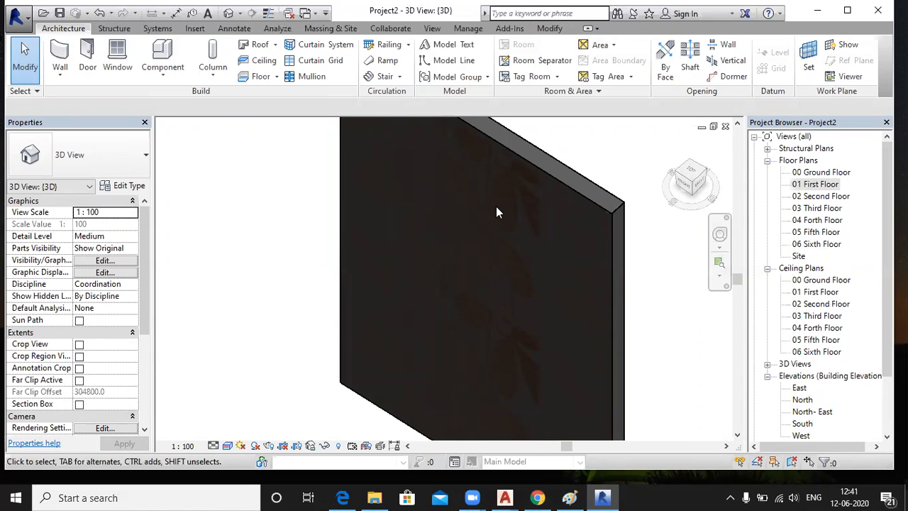
Step: Examine the untinted Wall Paint texture on the wall's painted face in the 3D view, up close and from the front
scroll(494, 214, "up", 3)
scroll(494, 214, "up", 2)
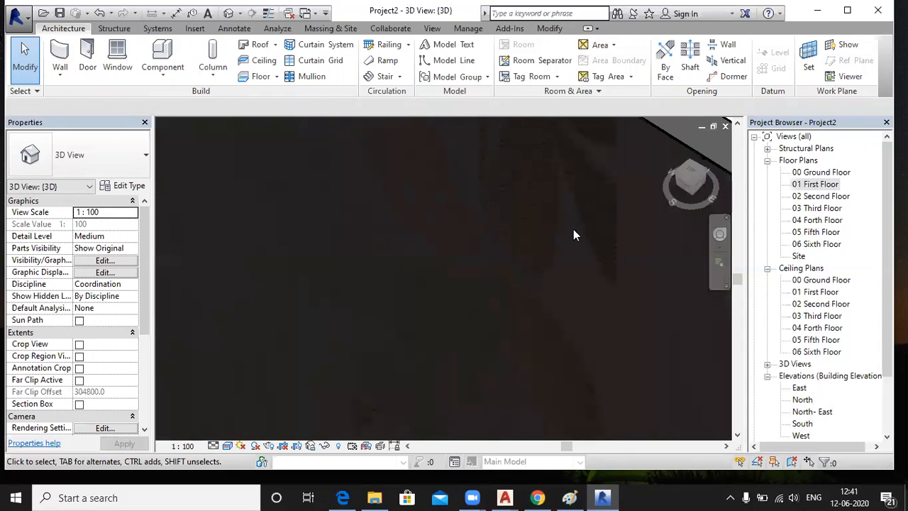
scroll(533, 246, "down", 5)
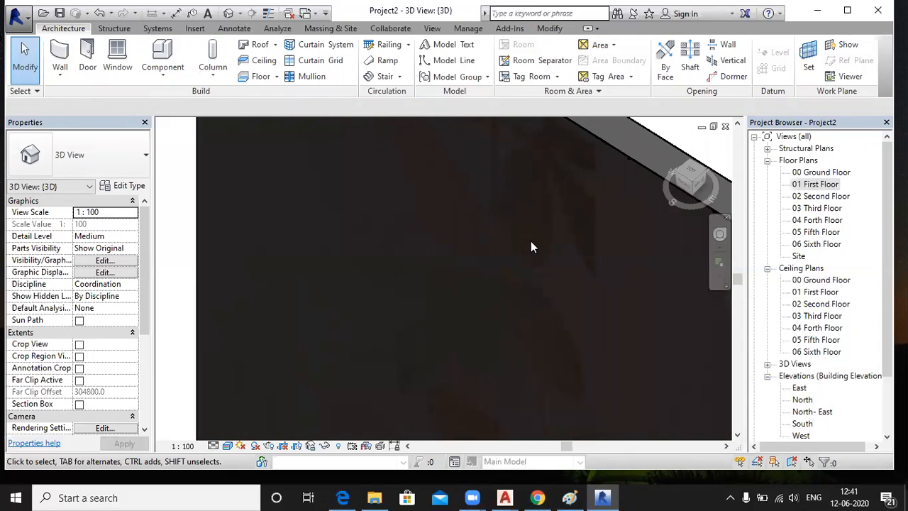
scroll(532, 247, "down", 1)
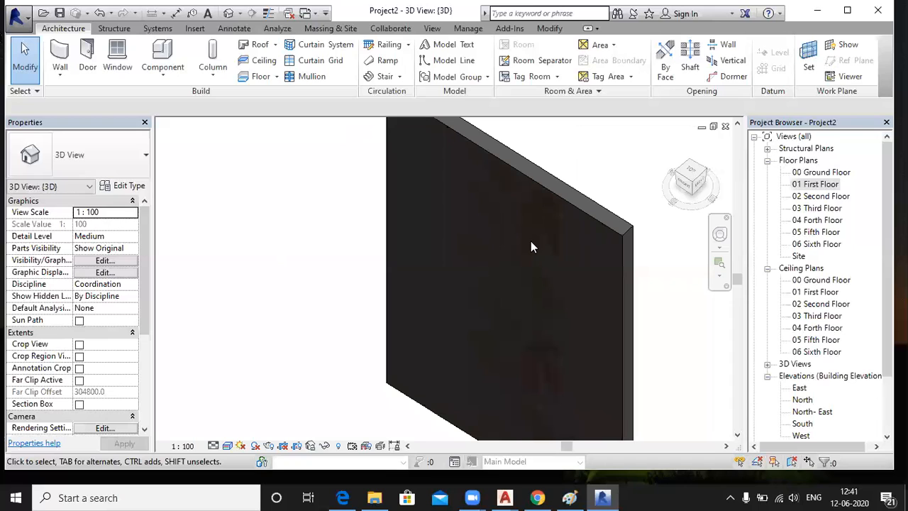
scroll(532, 246, "down", 3)
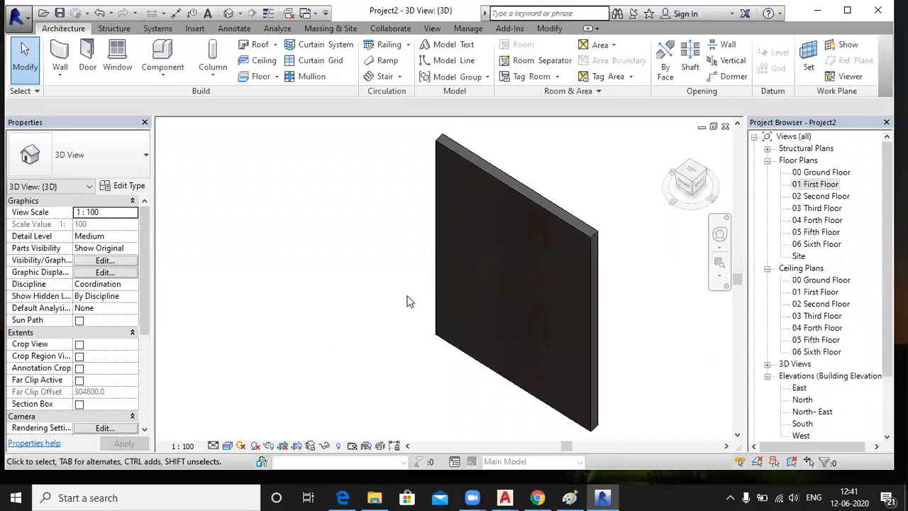
middle_click_drag(358, 293, 485, 188, "shift")
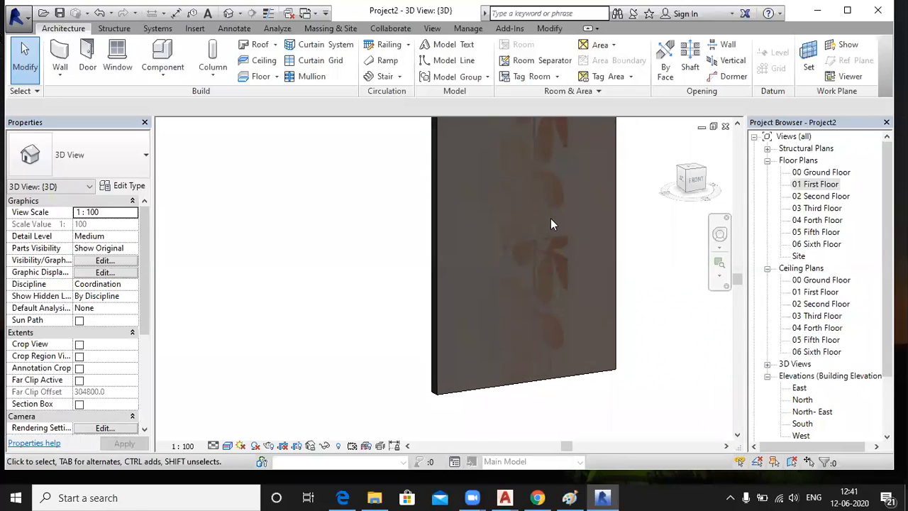
scroll(559, 281, "down", 2)
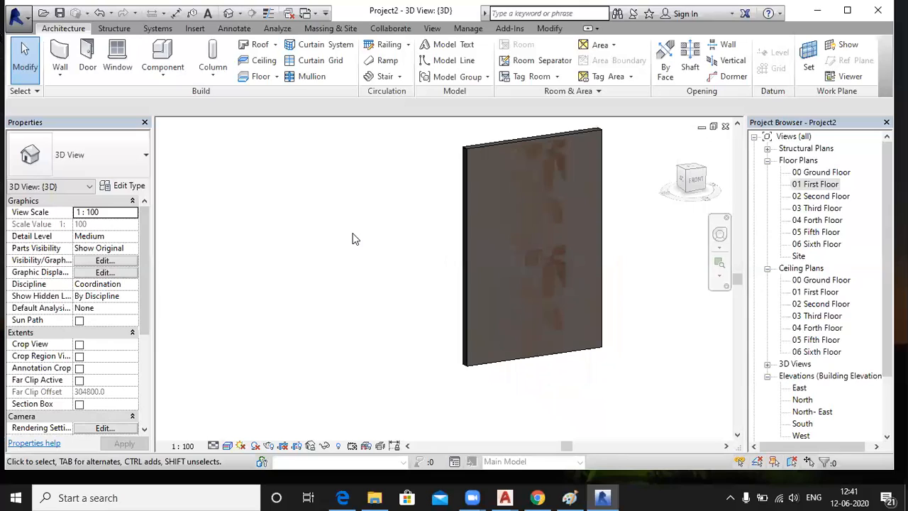